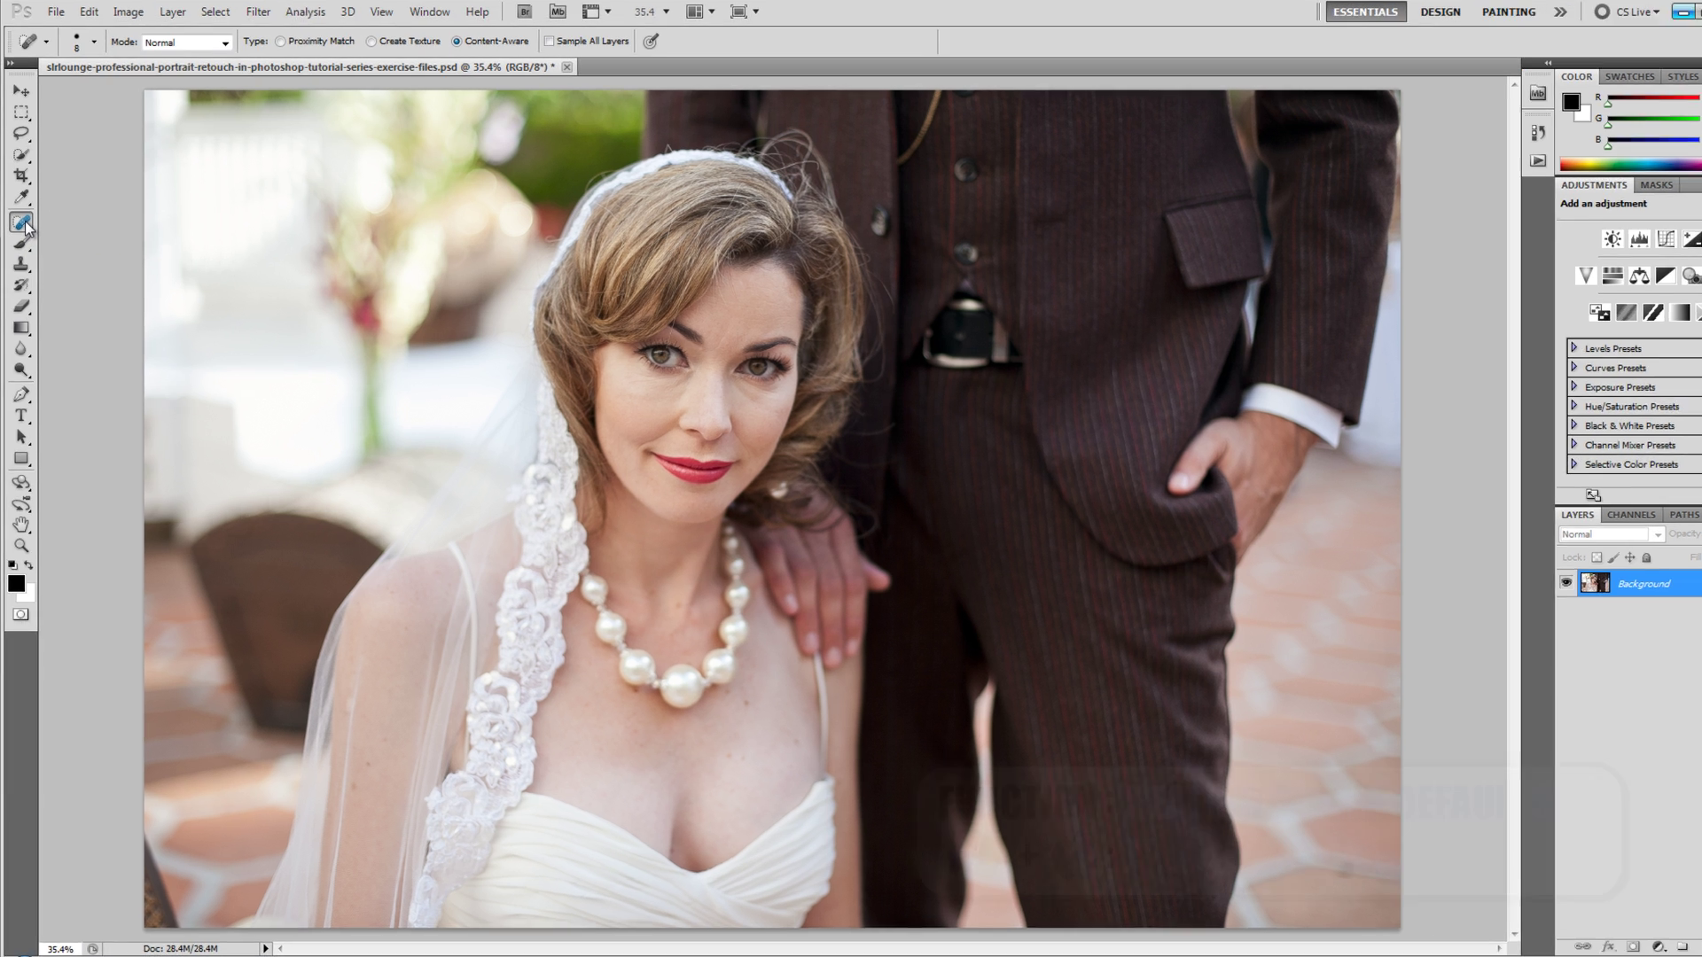
- Review the healing tool list and the Tools keyboard shortcuts without changes, then reopen the healing flyout
right_click(24, 221)
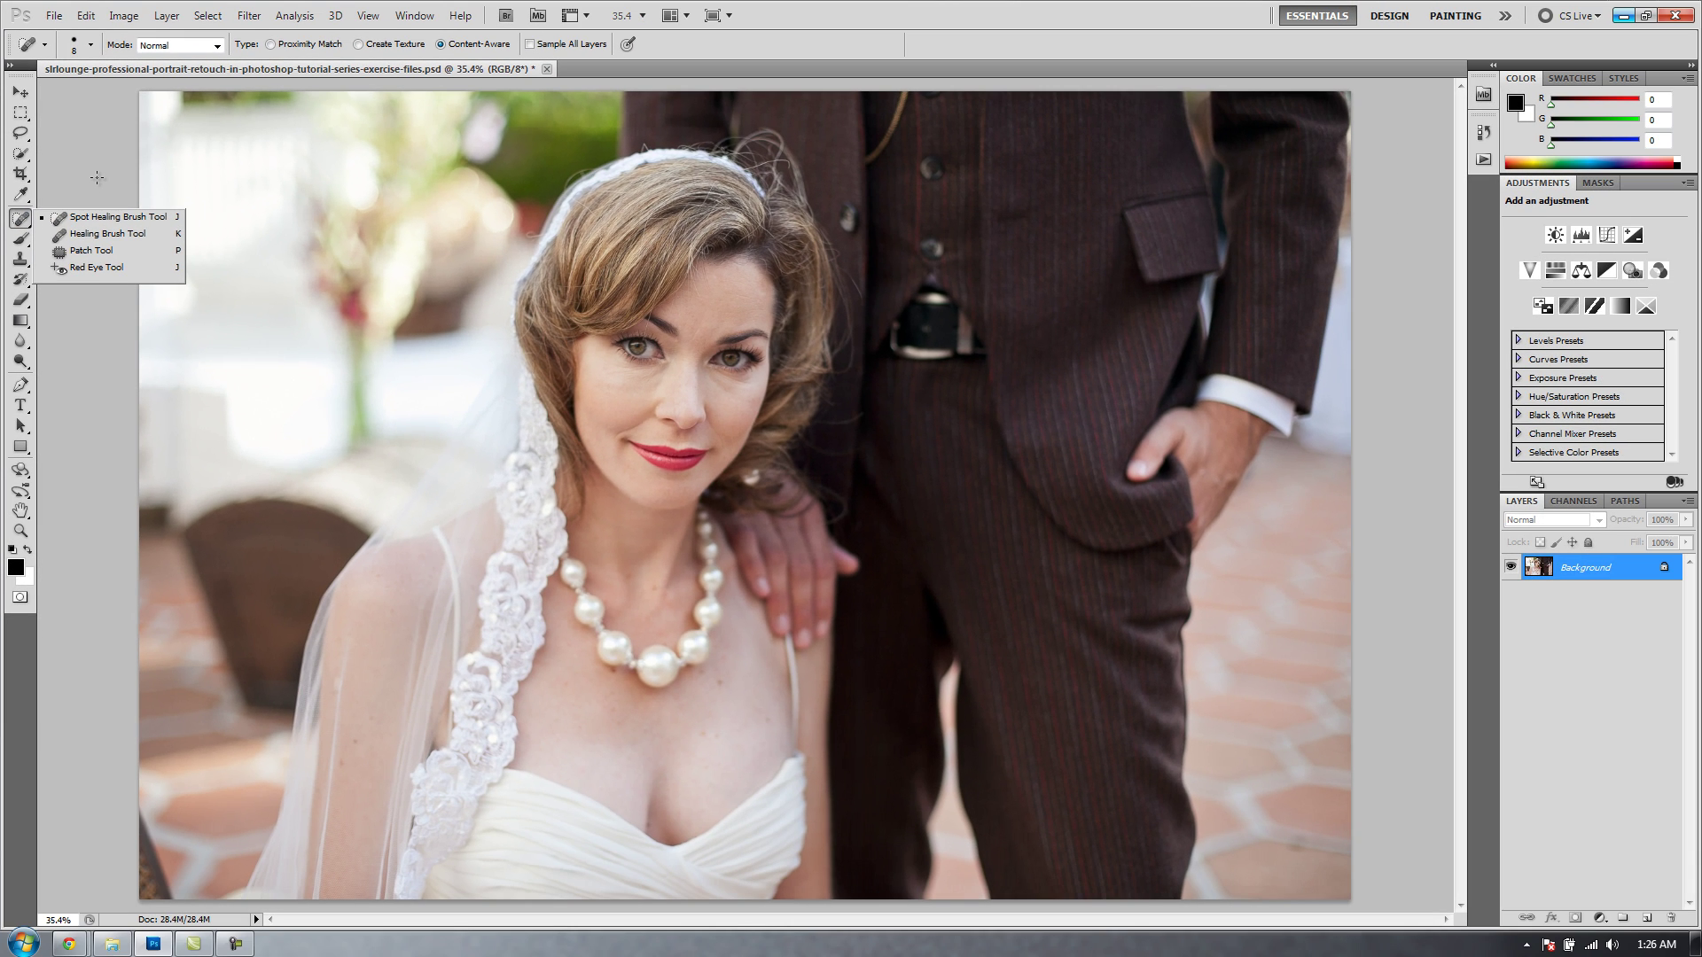
left_click(106, 190)
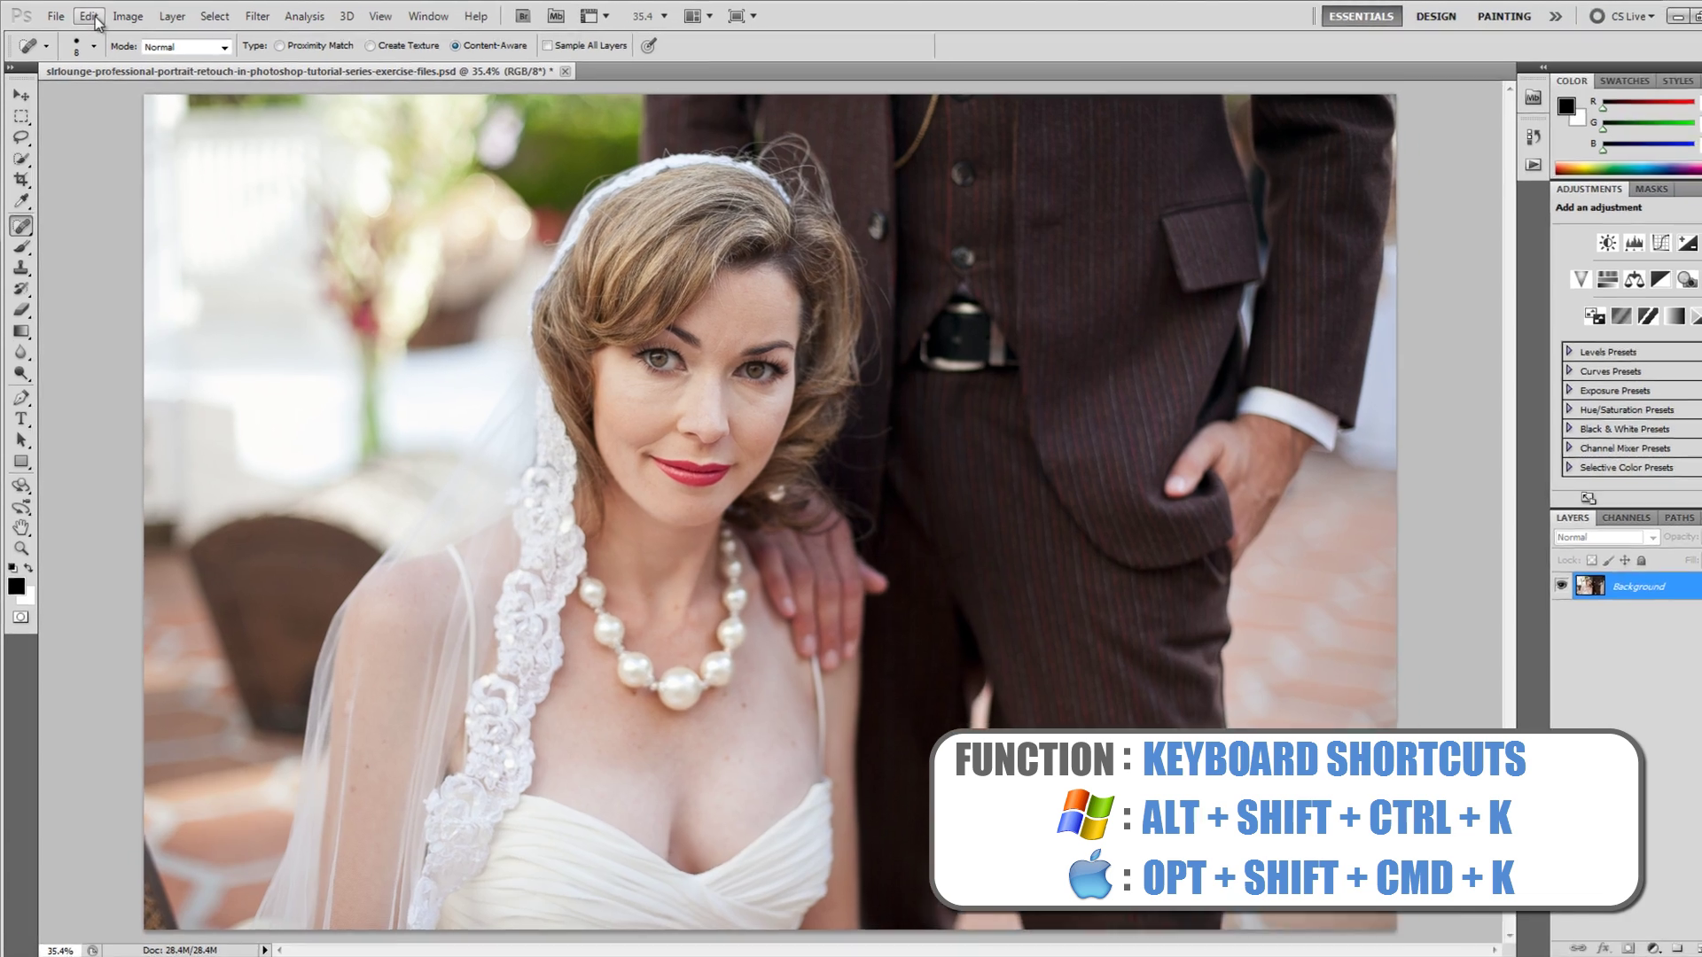
left_click(86, 15)
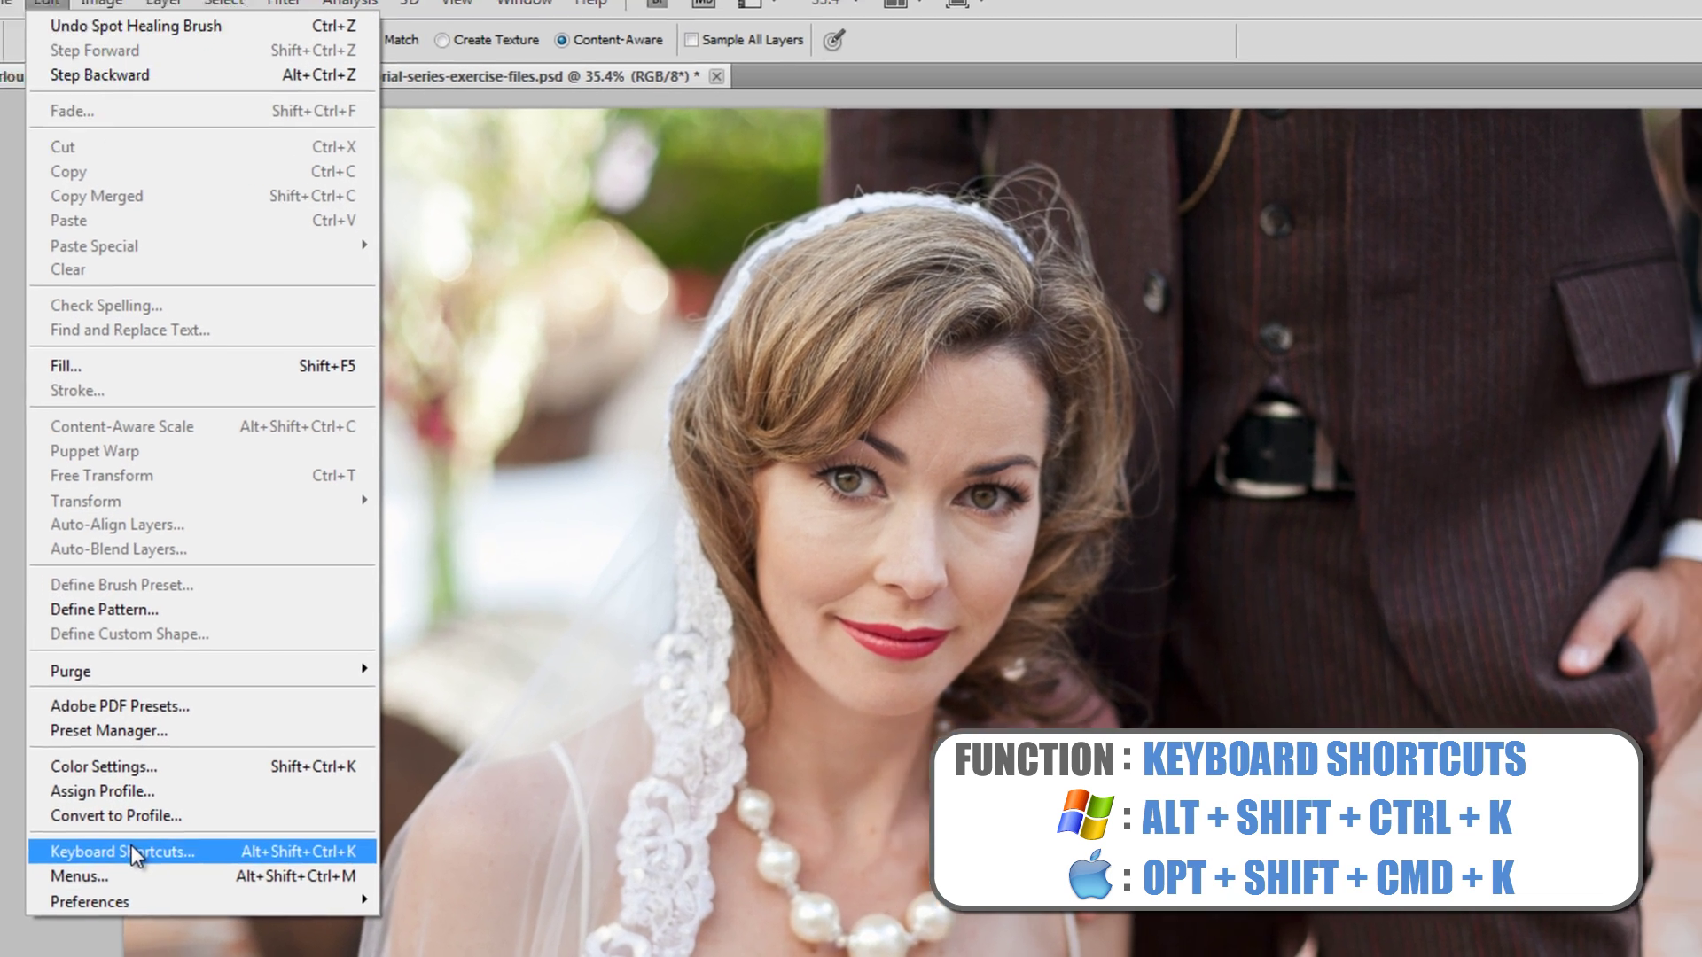
left_click(204, 854)
left_click(562, 255)
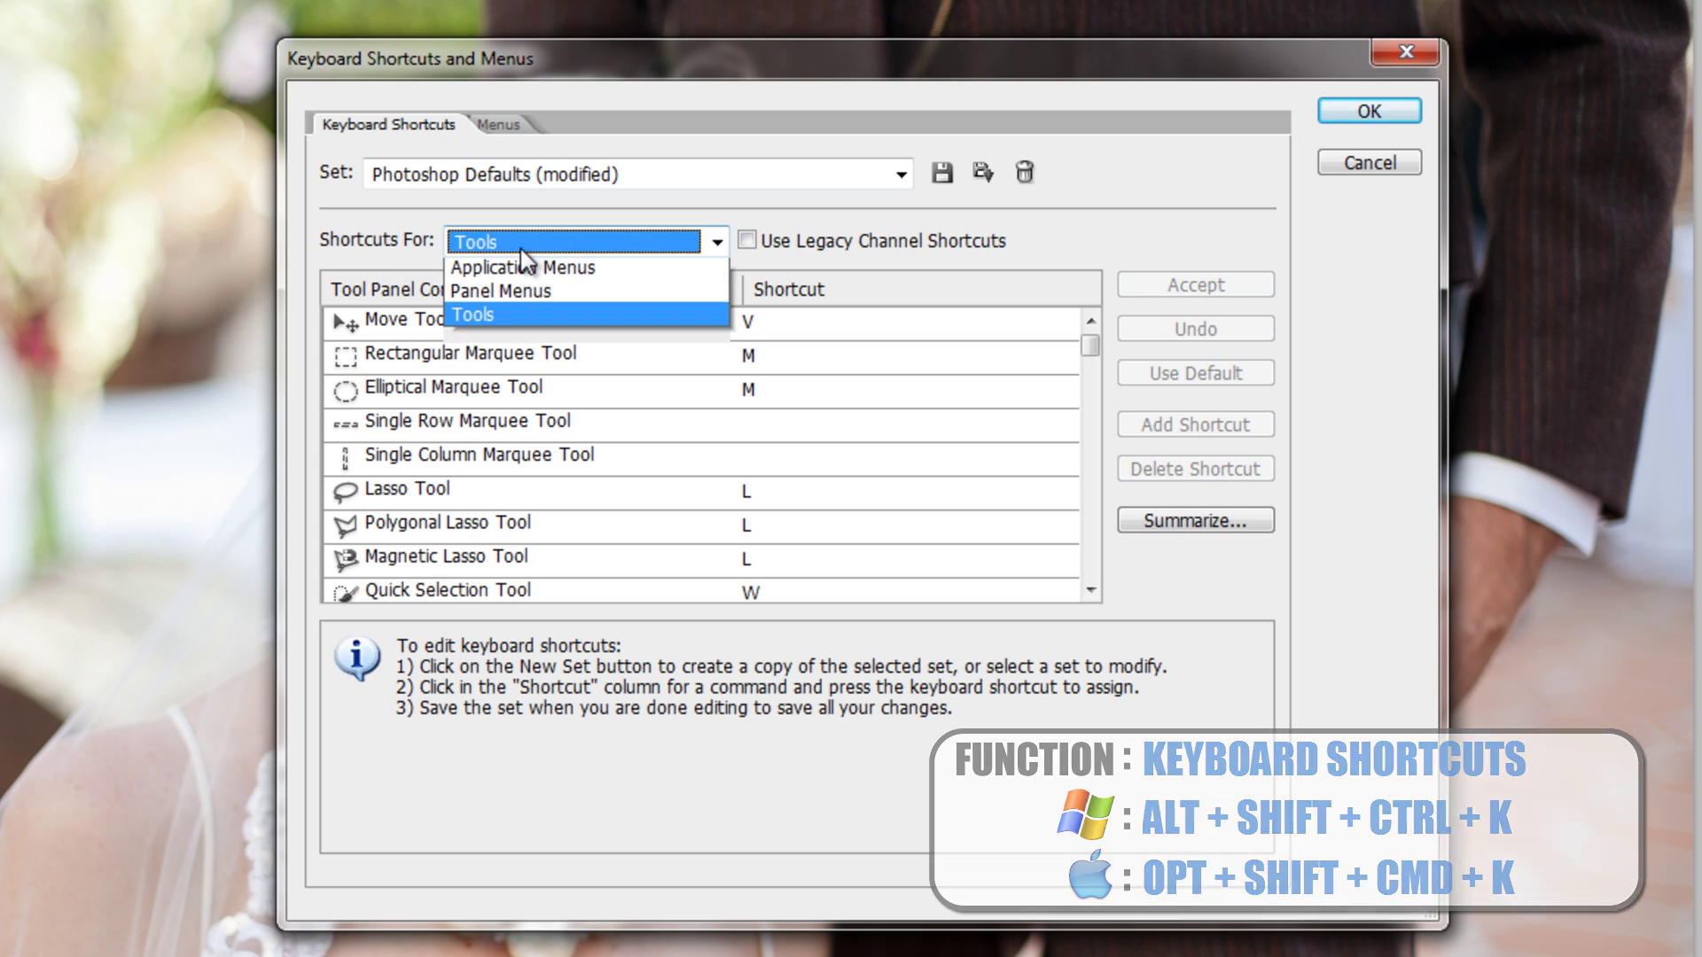
left_click(519, 248)
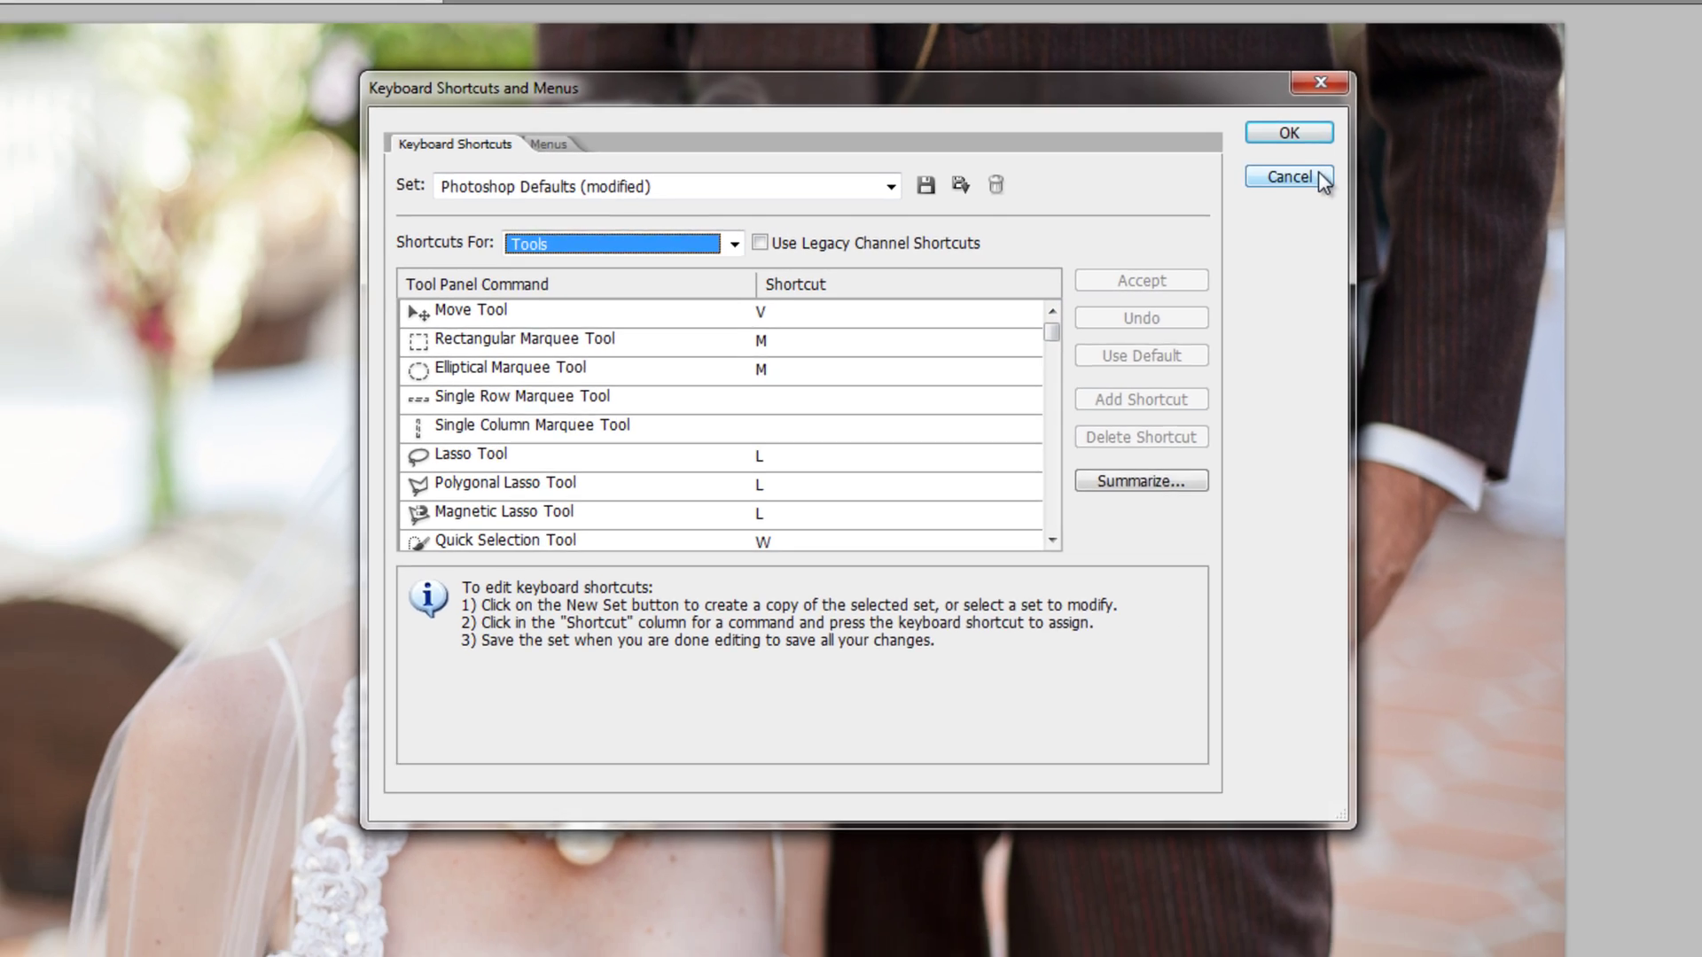
left_click(1383, 164)
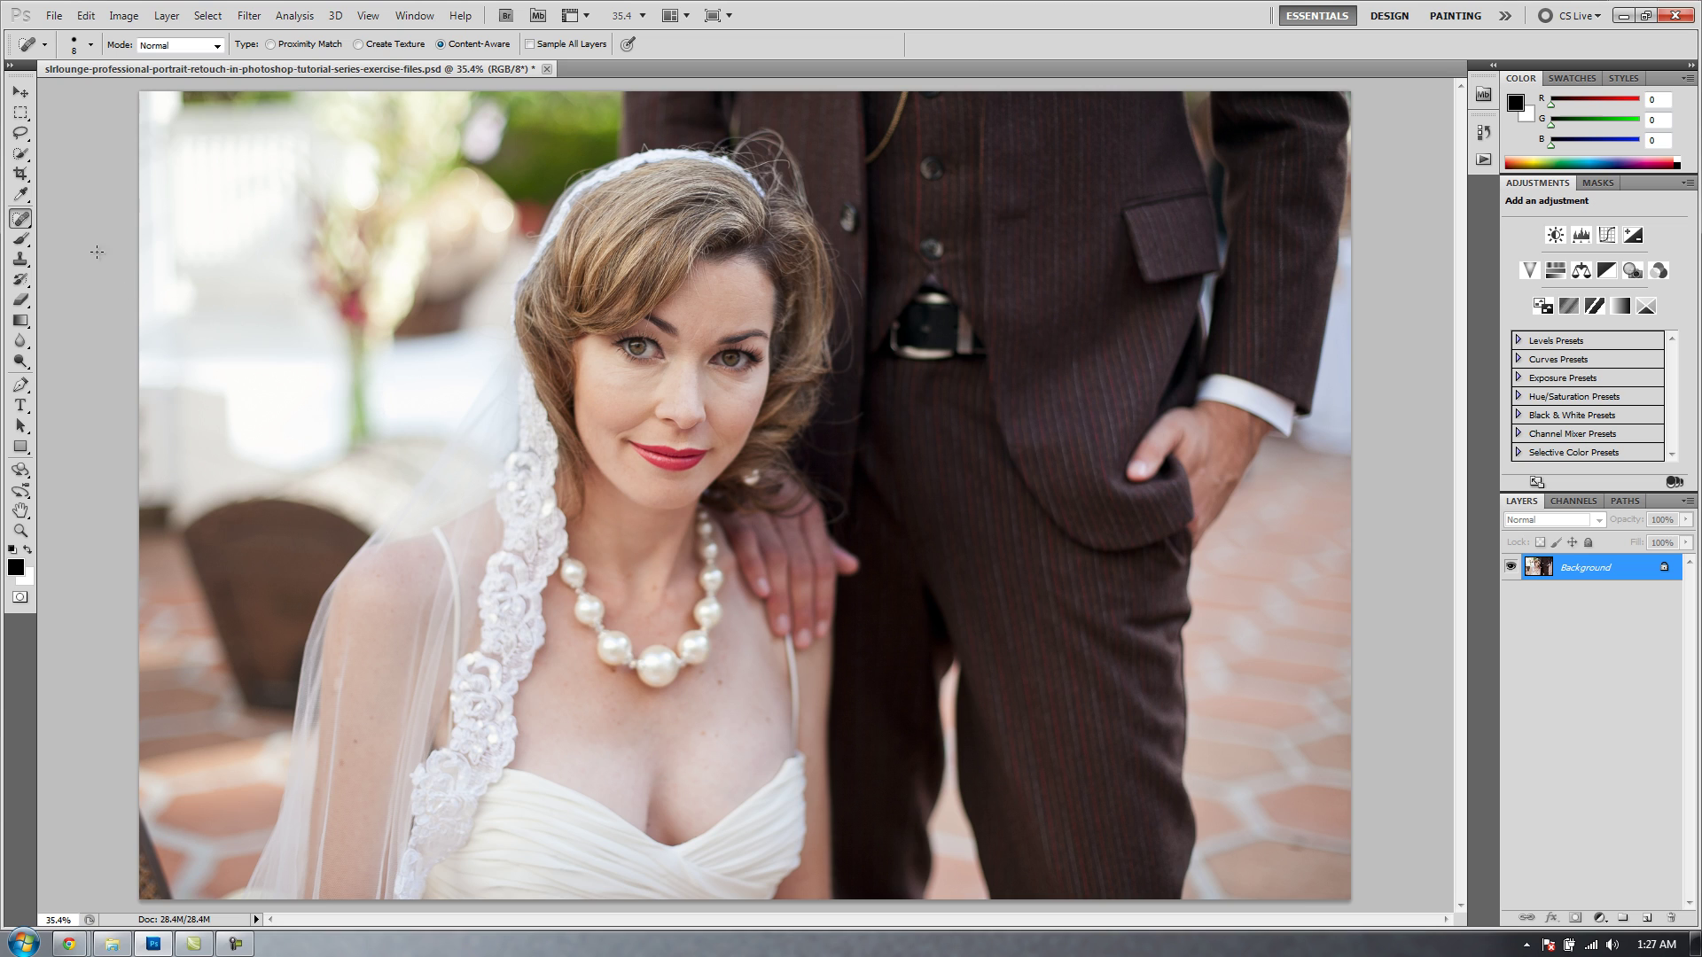
left_click(22, 216)
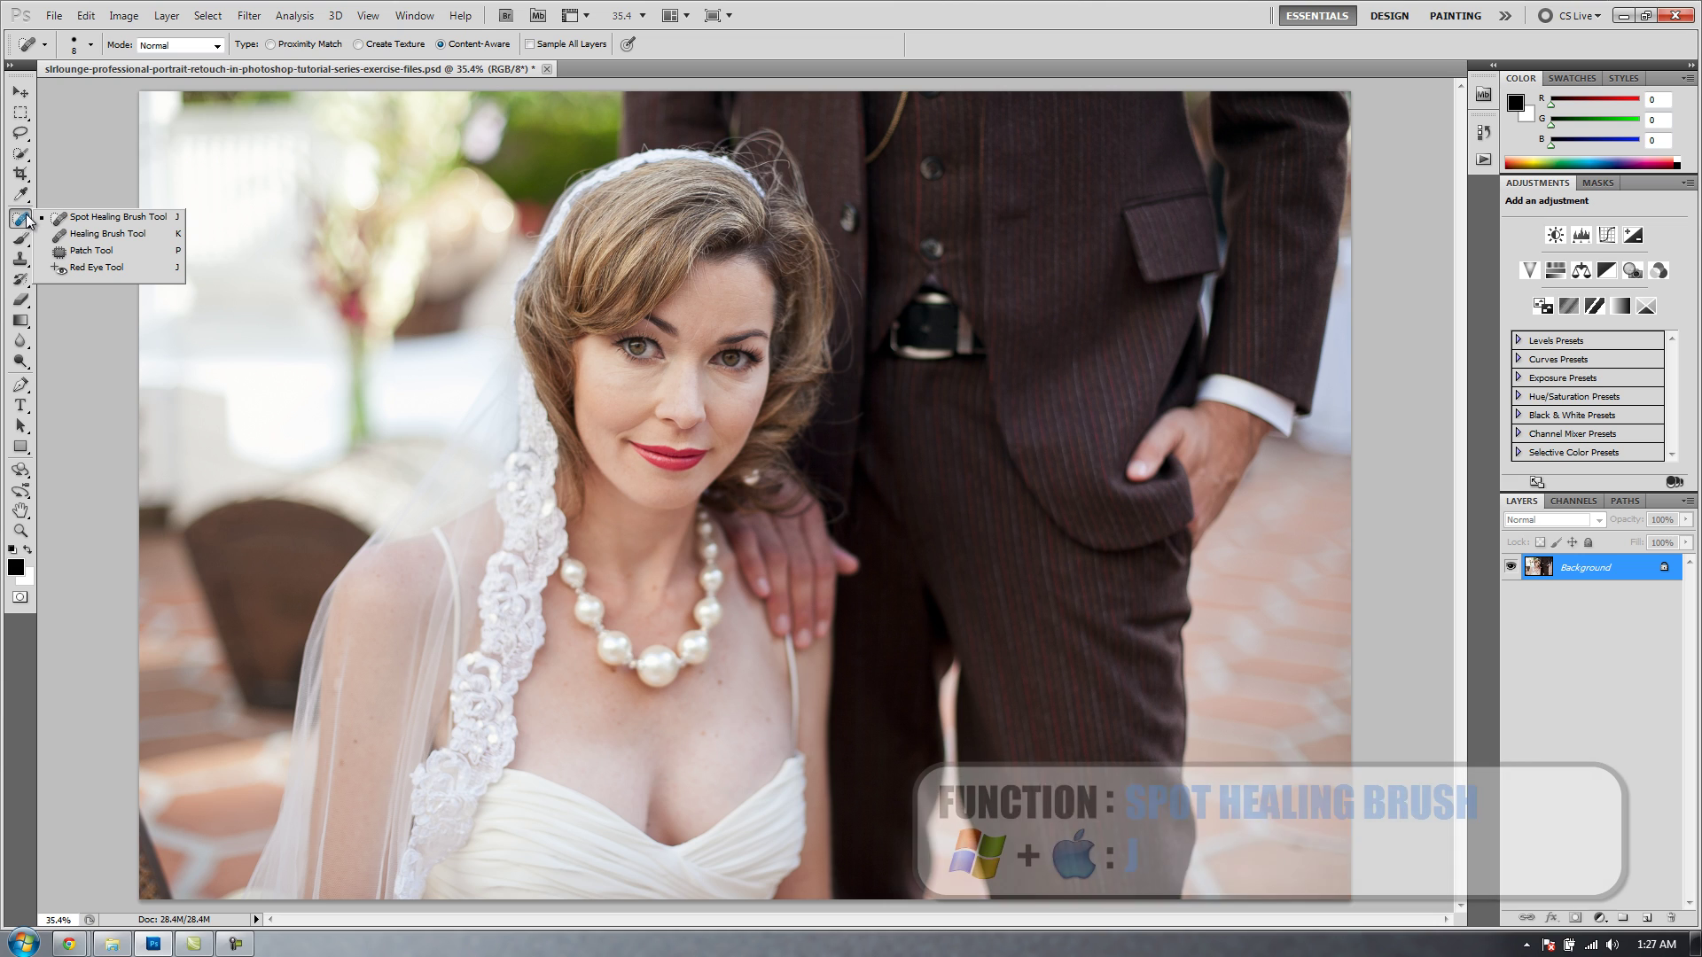
- Spot-heal a short forehead crease and one across the upper forehead, zoomed in on the forehead
left_click(73, 219)
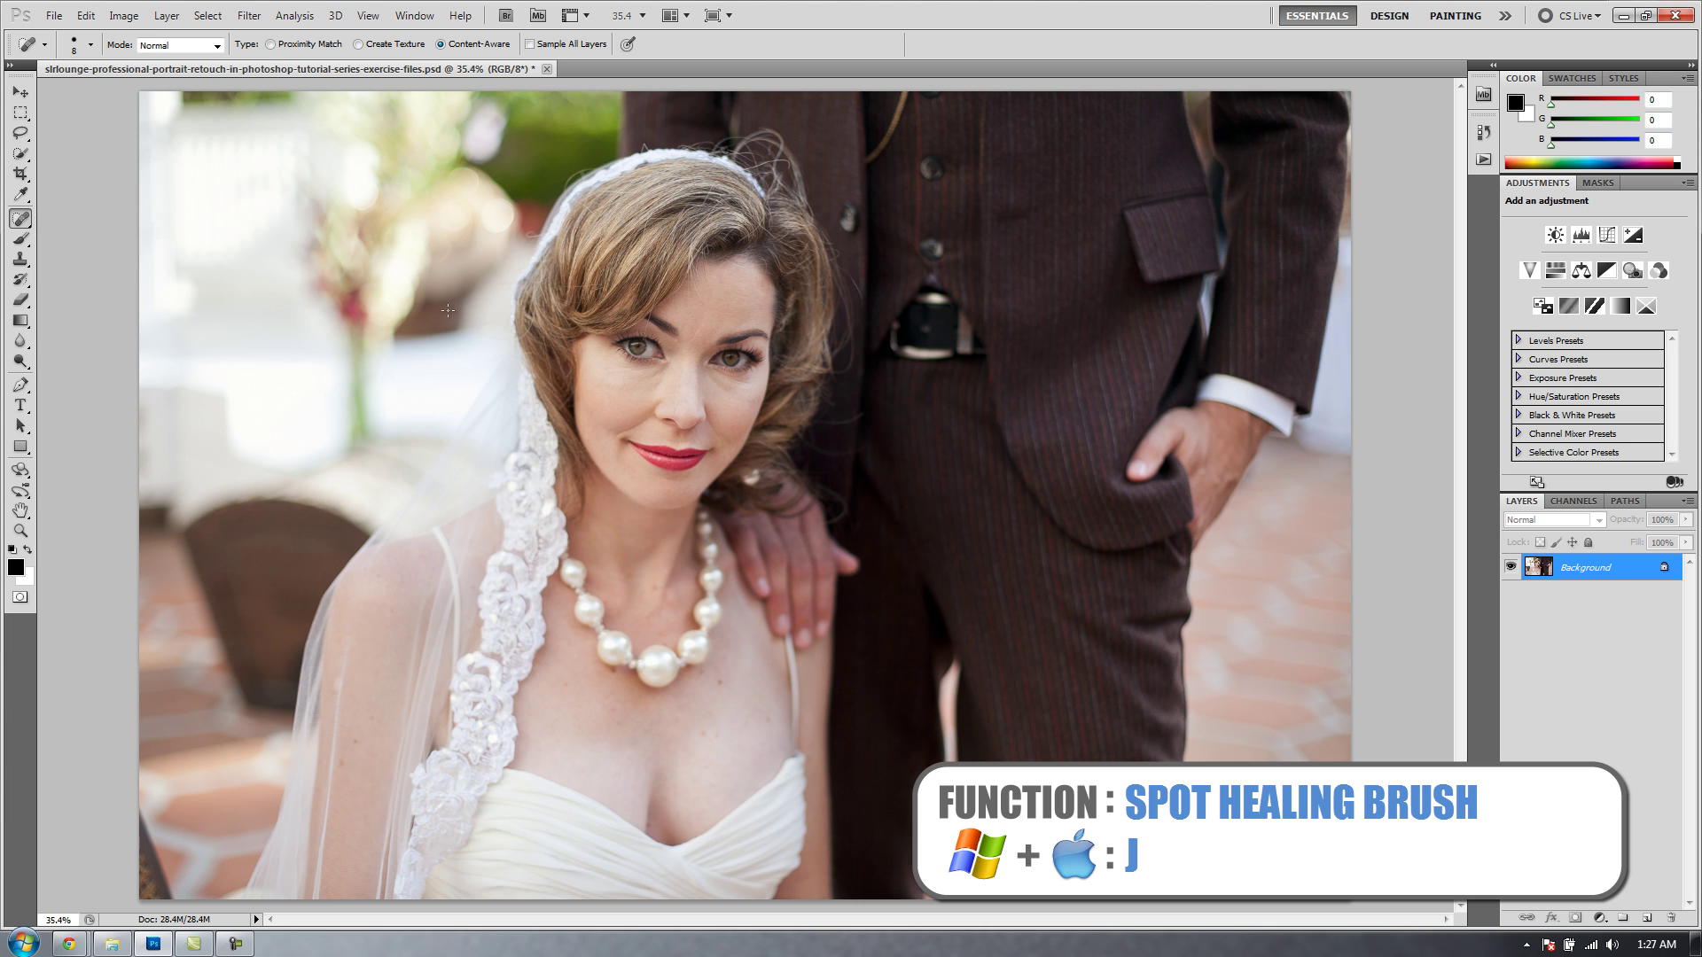
scroll(716, 294, "up", 6)
scroll(716, 293, "up", 3)
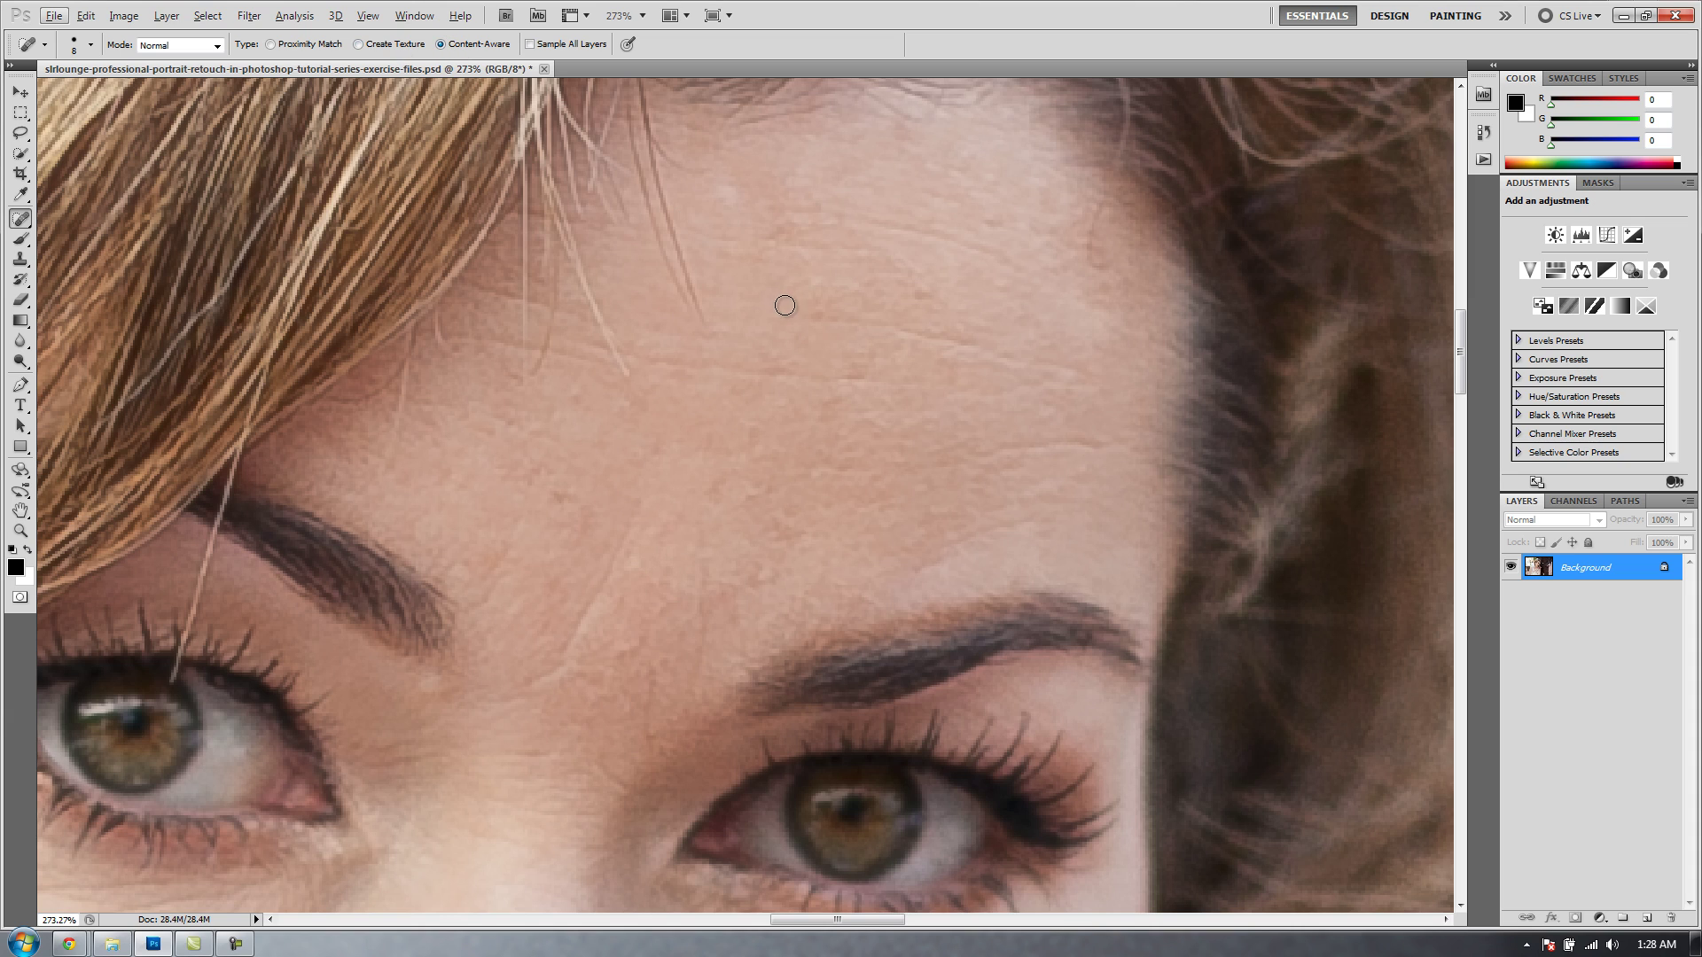
left_click_drag(912, 295, 939, 295)
left_click_drag(1099, 209, 1093, 264)
- Switch to the Healing Brush, sample clean forehead skin, and paint it over a forehead crease
right_click(25, 218)
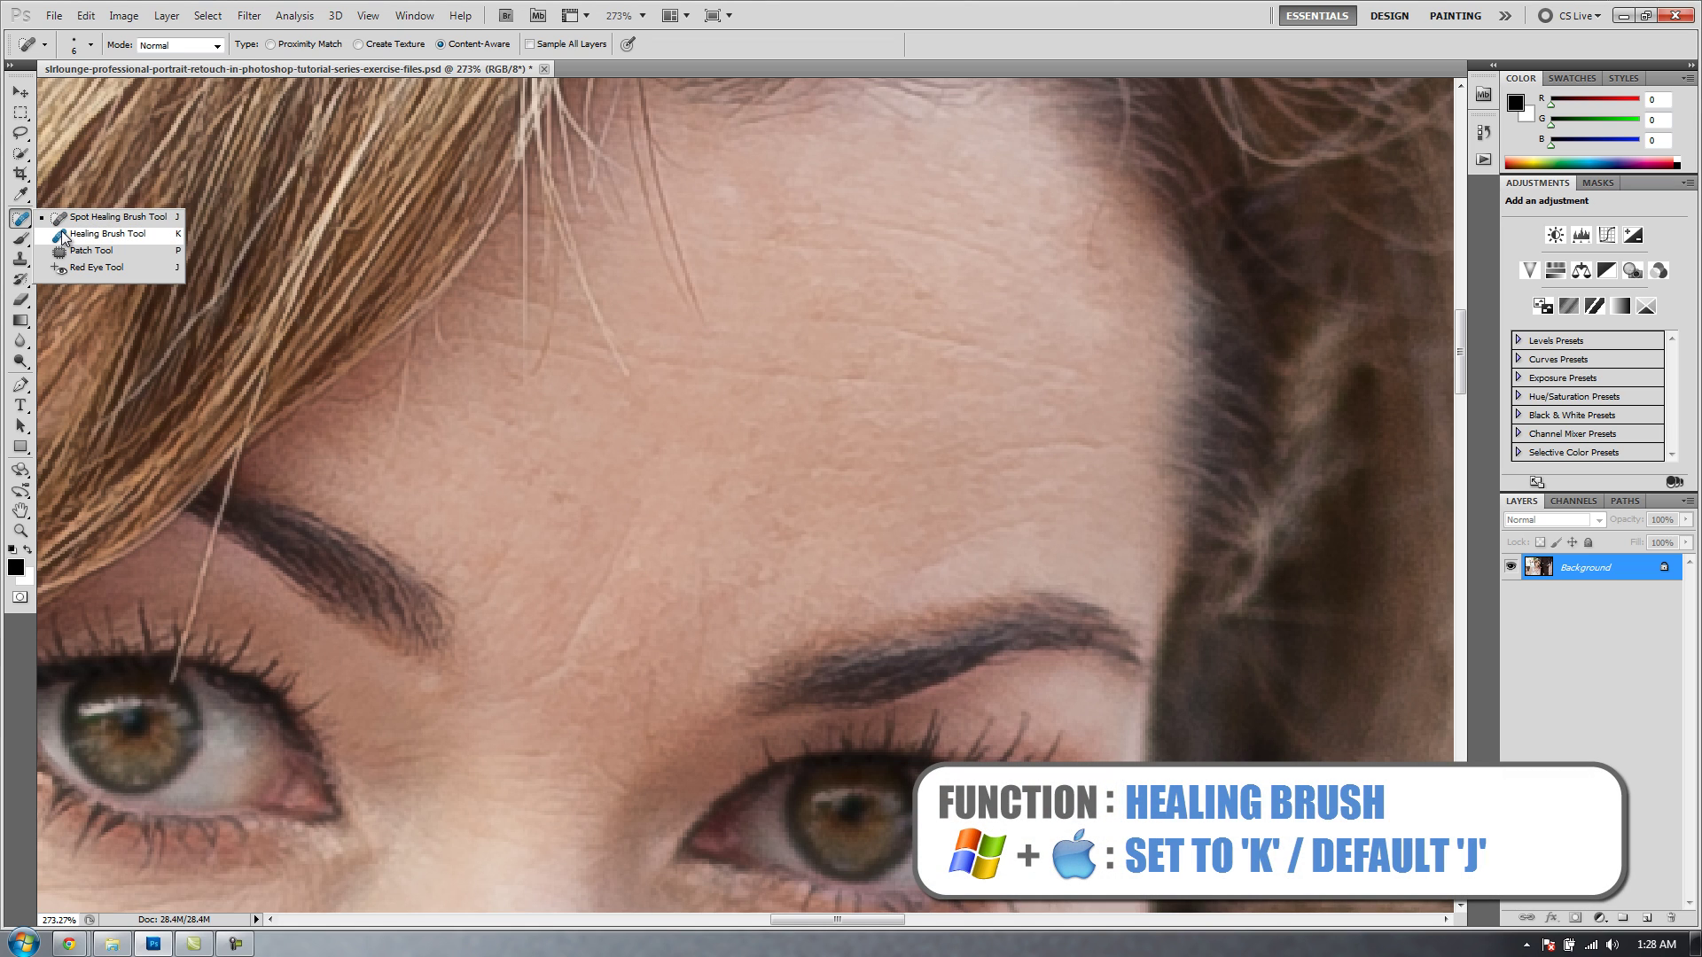
left_click(63, 235)
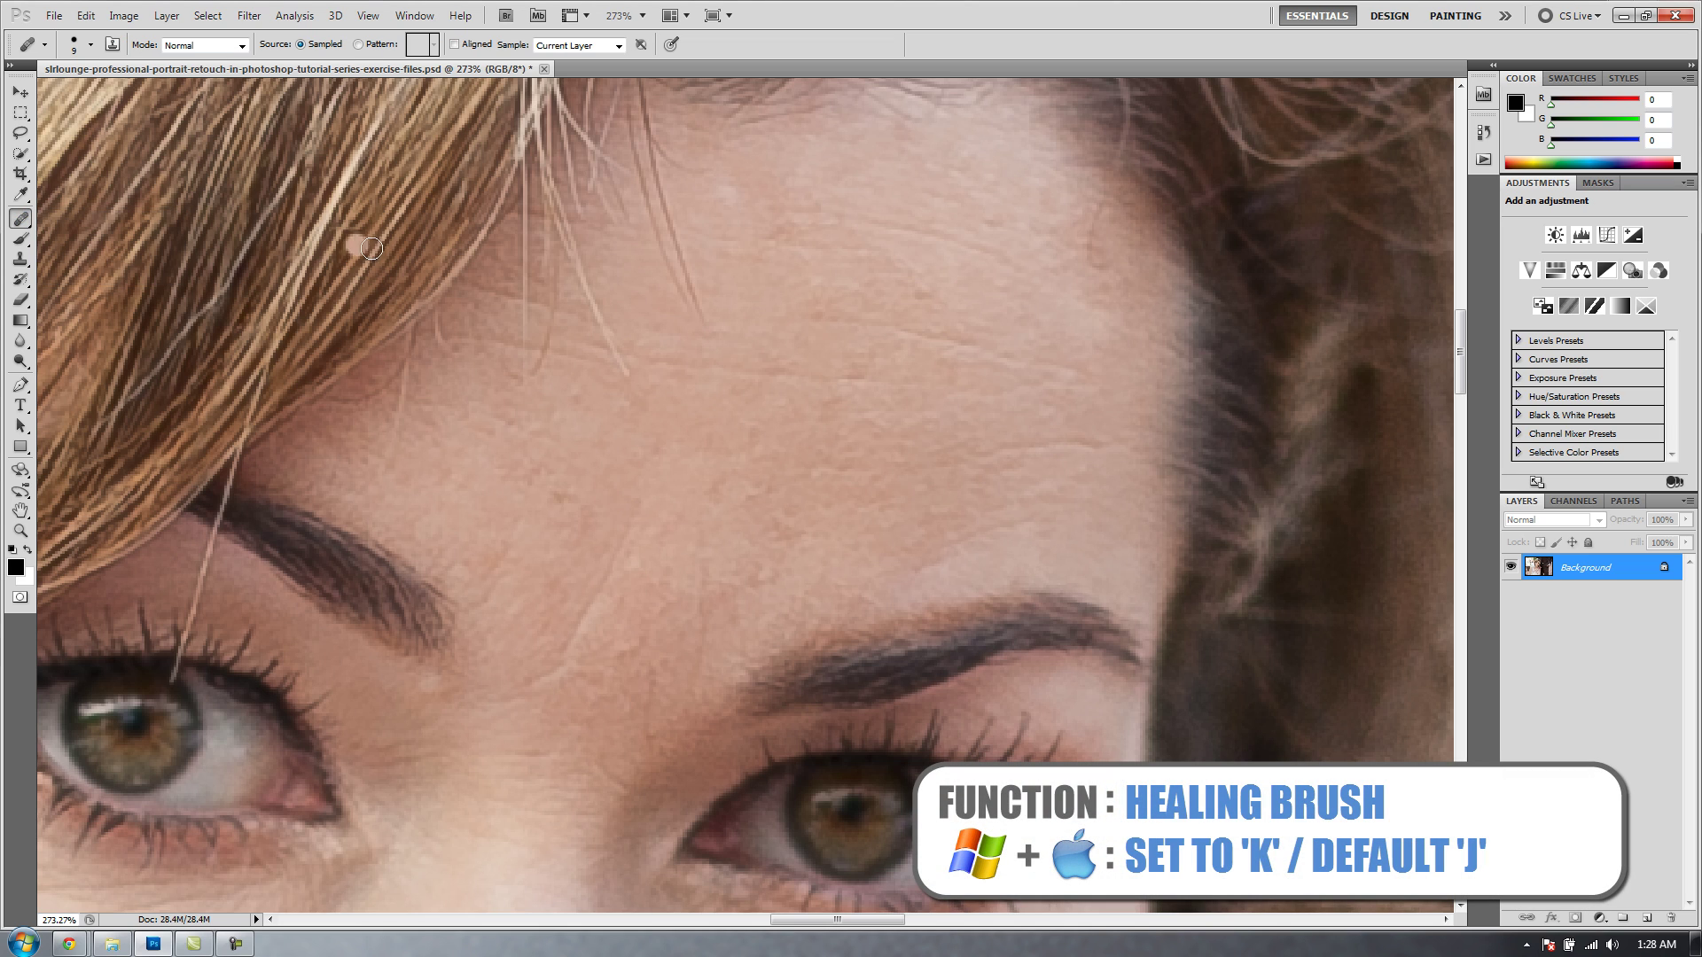
left_click(768, 271, "alt")
left_click_drag(769, 236, 878, 249)
left_click_drag(878, 249, 880, 252)
left_click(688, 381, "alt")
- Outline a forehead crease with the Patch Tool and drag it onto clean skin below
right_click(20, 218)
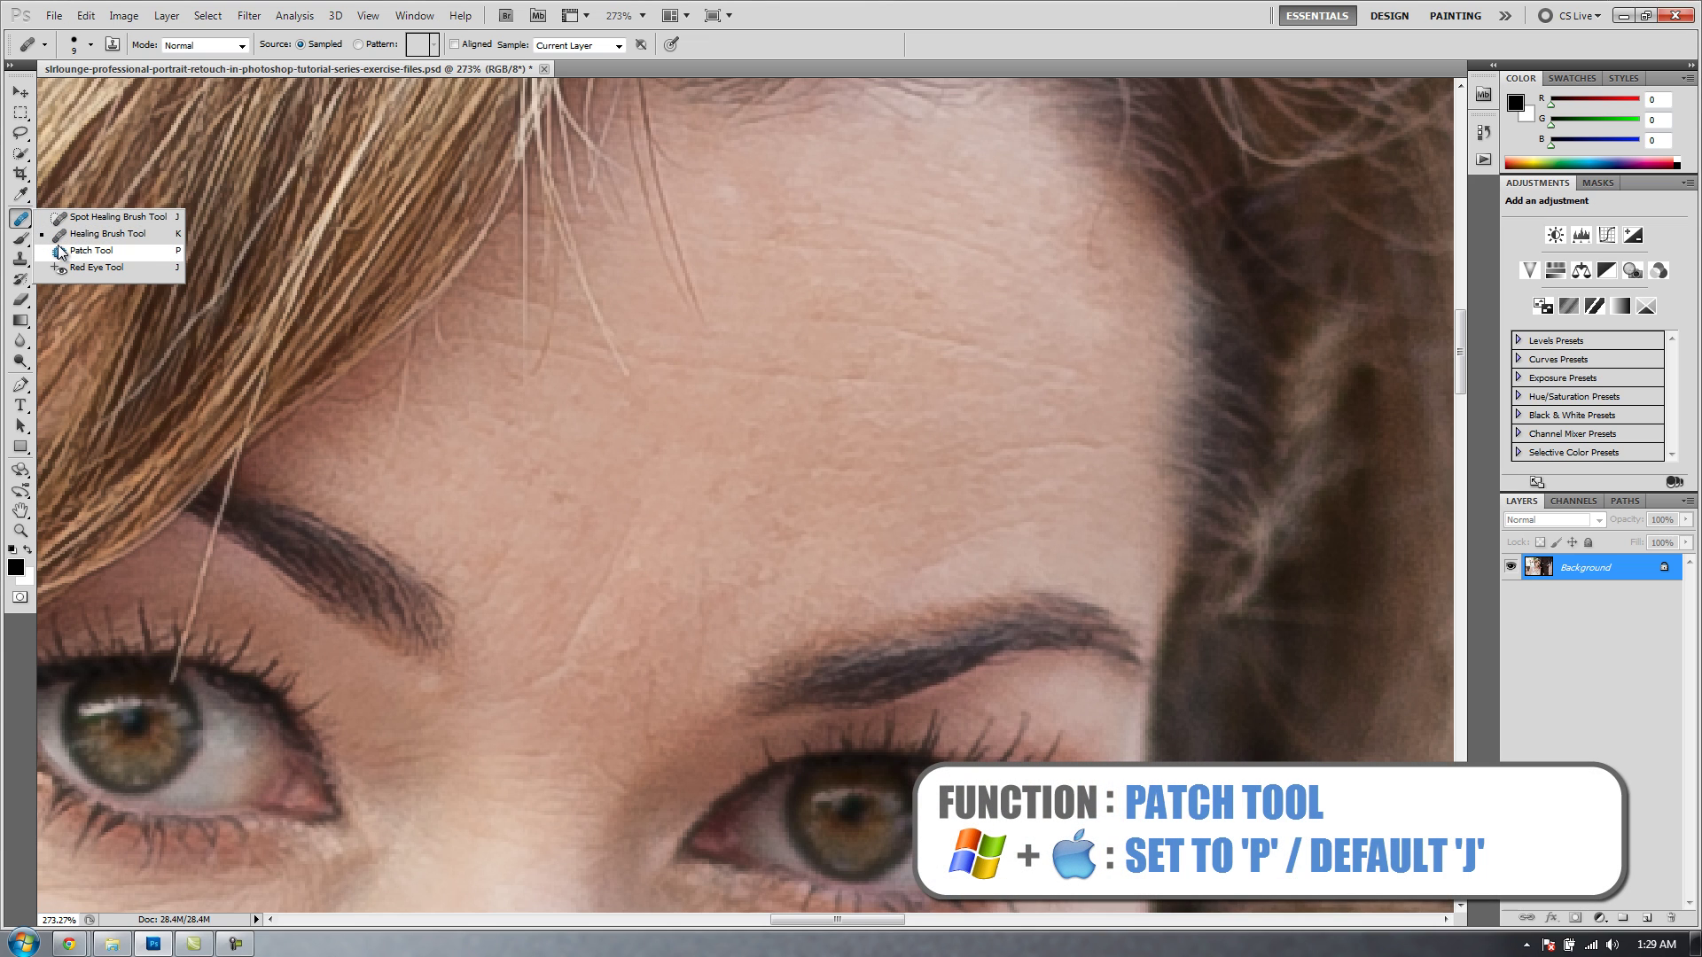
left_click(62, 251)
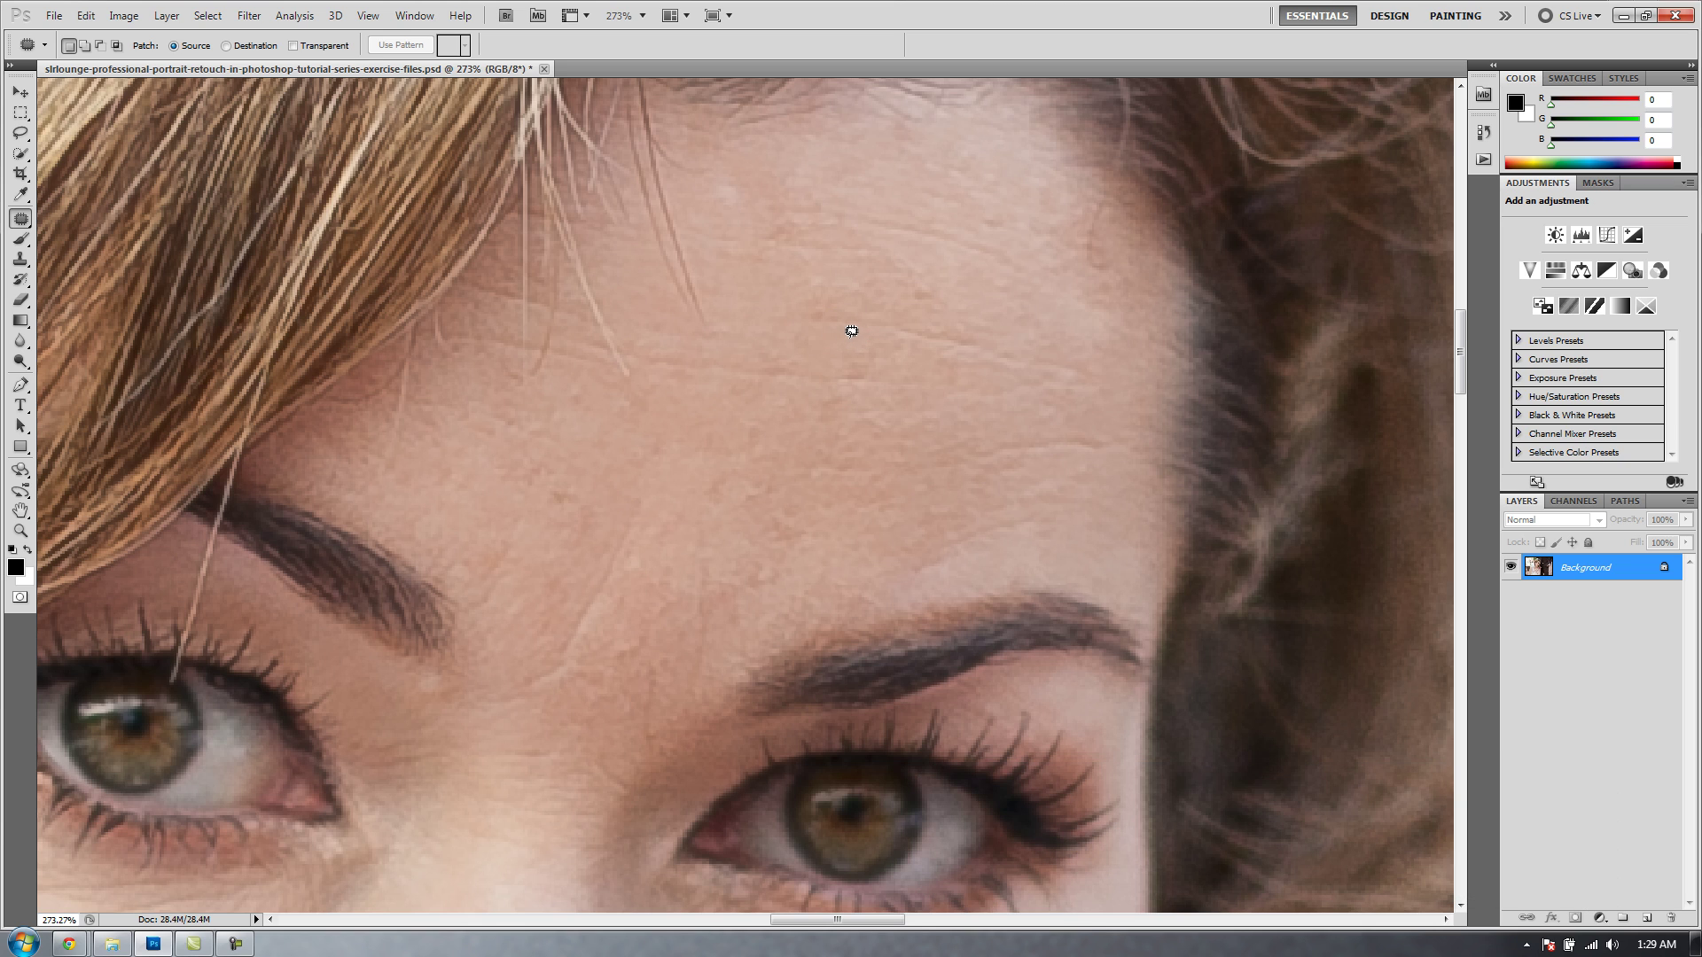
mouse_move(854, 334)
left_mouse_down()
mouse_move(806, 323)
mouse_move(826, 308)
left_mouse_up()
mouse_move(905, 317)
left_mouse_down()
mouse_move(1111, 366)
mouse_move(1003, 366)
mouse_move(841, 334)
left_mouse_up()
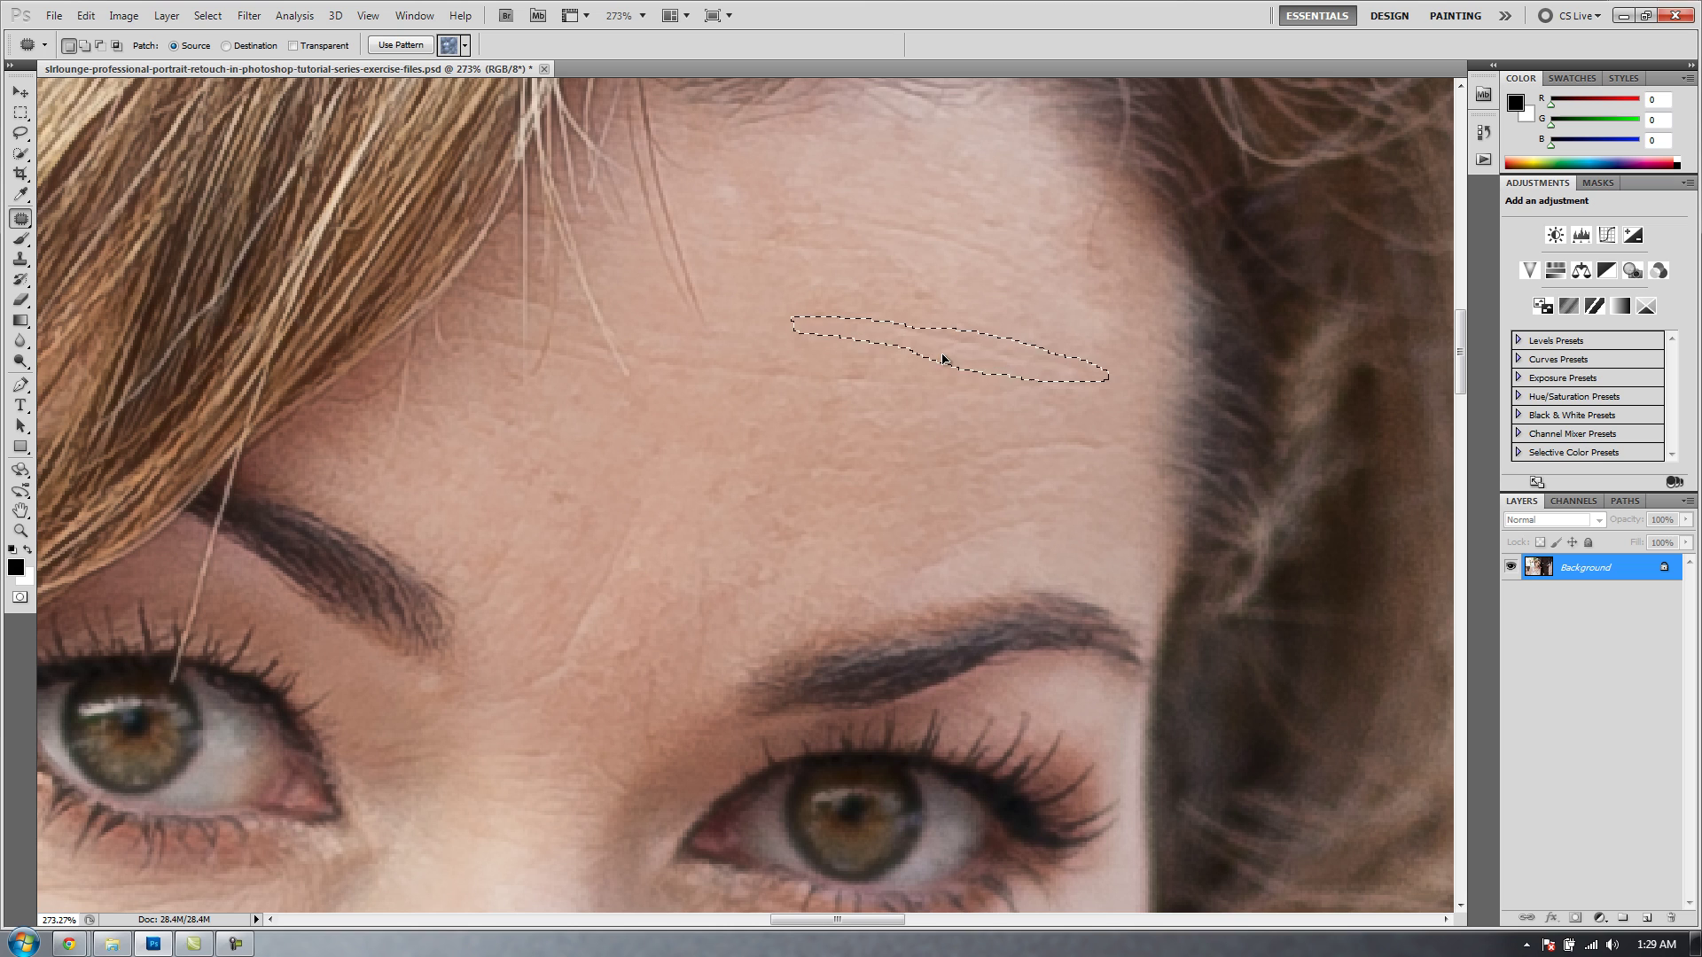
left_click_drag(942, 359, 938, 383)
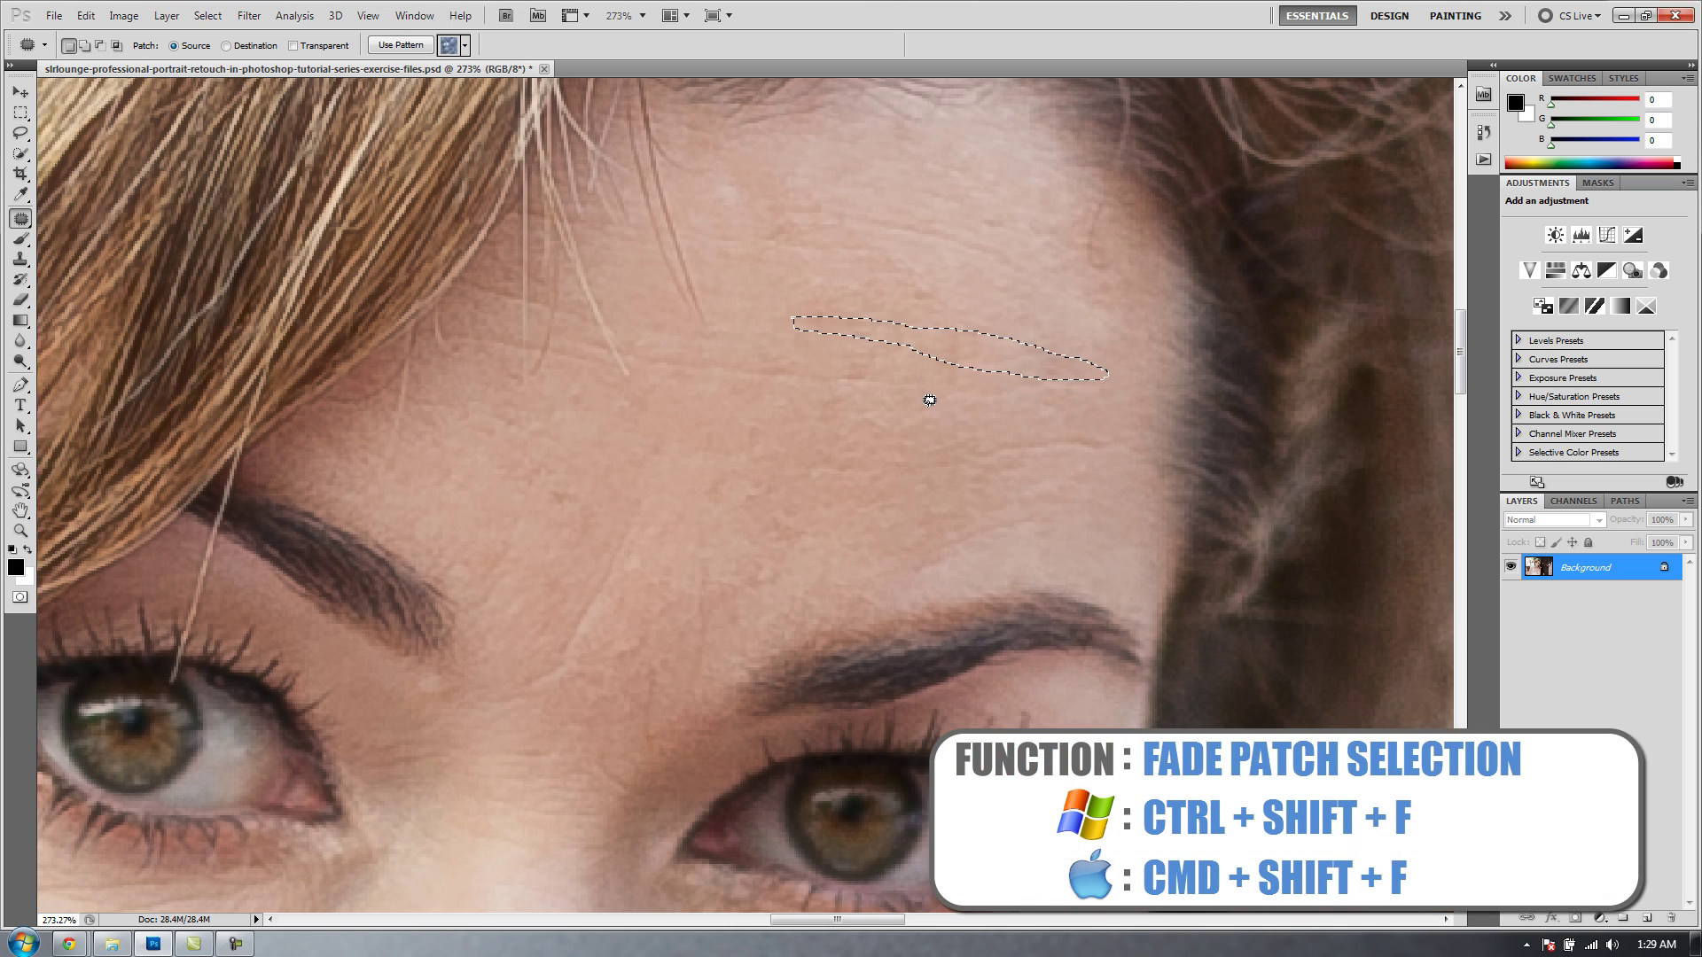
- Fade the patch to about 45% and deselect
key("ctrl+shift+f")
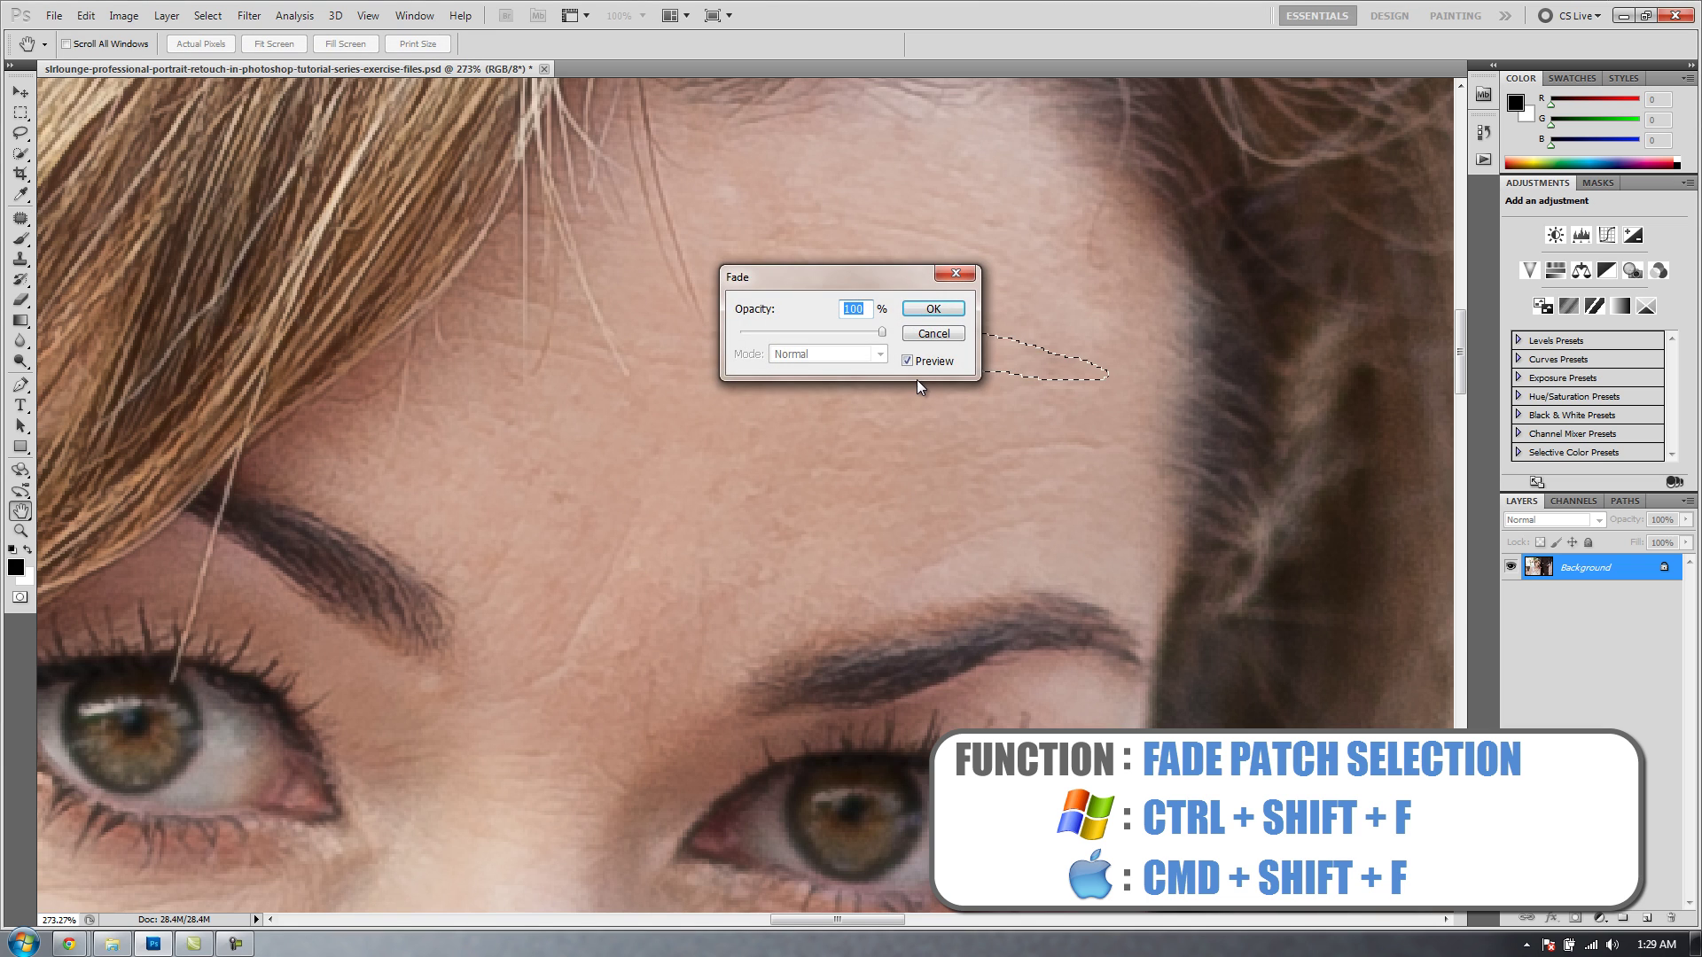
left_click_drag(888, 280, 946, 447)
mouse_move(879, 494)
left_mouse_down()
mouse_move(901, 503)
mouse_move(869, 501)
left_mouse_up()
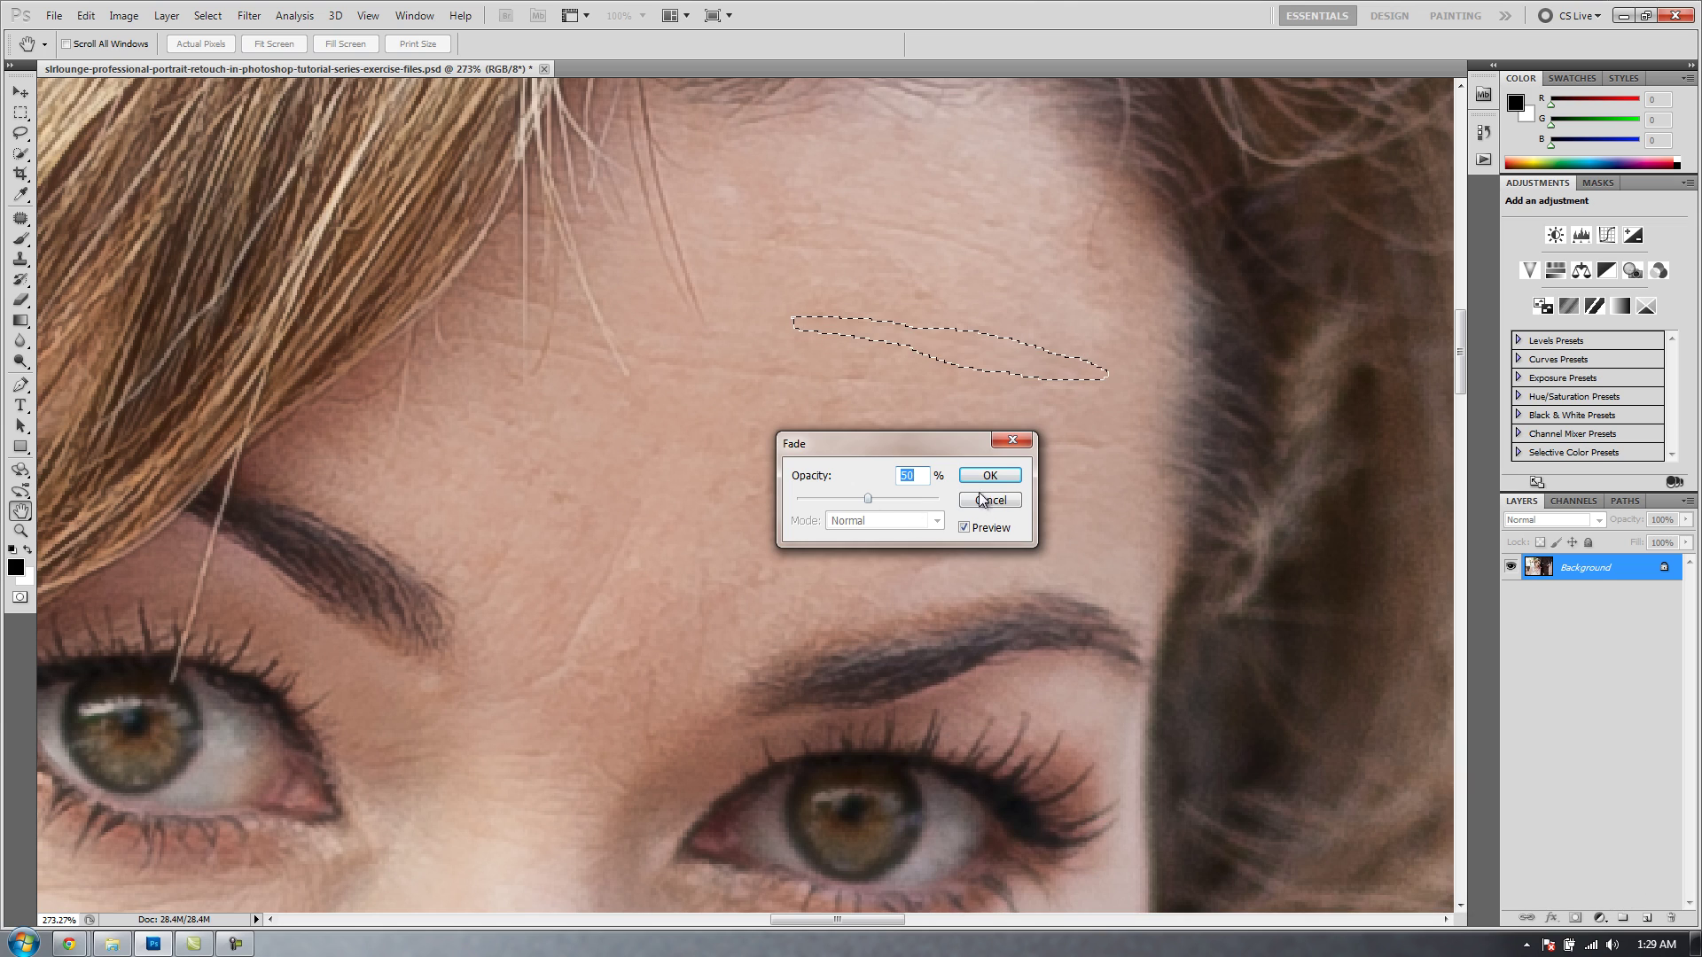
left_click(1001, 475)
key("ctrl+d")
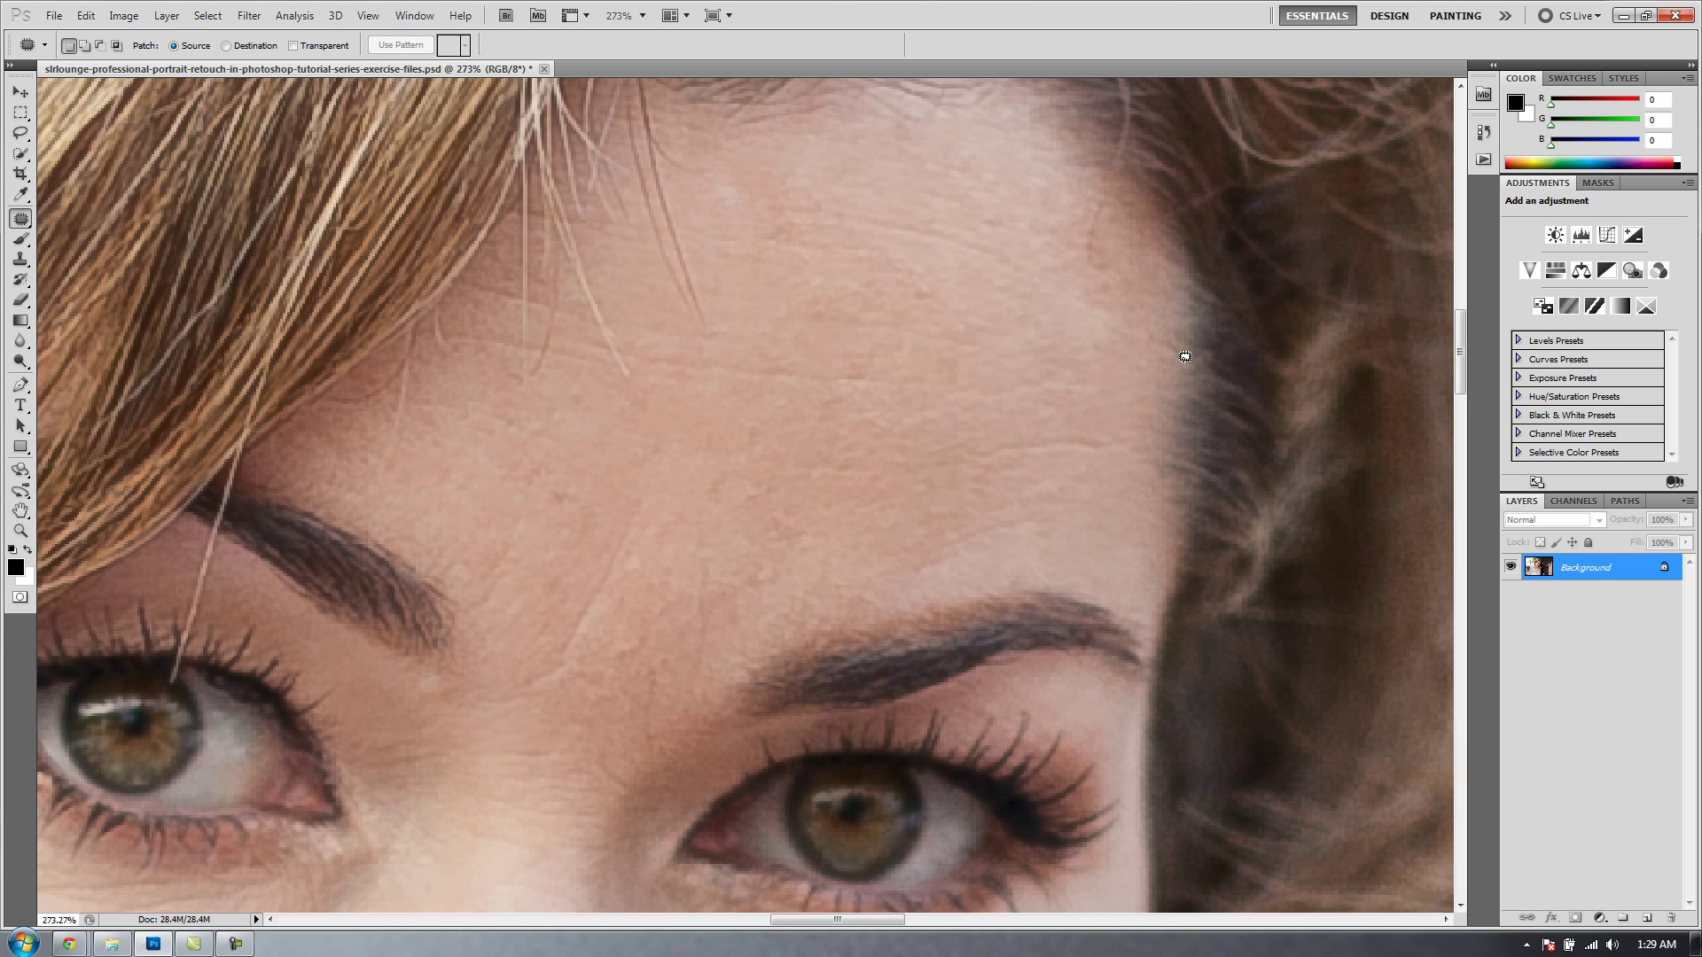
- Revert the portrait to its original History snapshot
left_click(1483, 132)
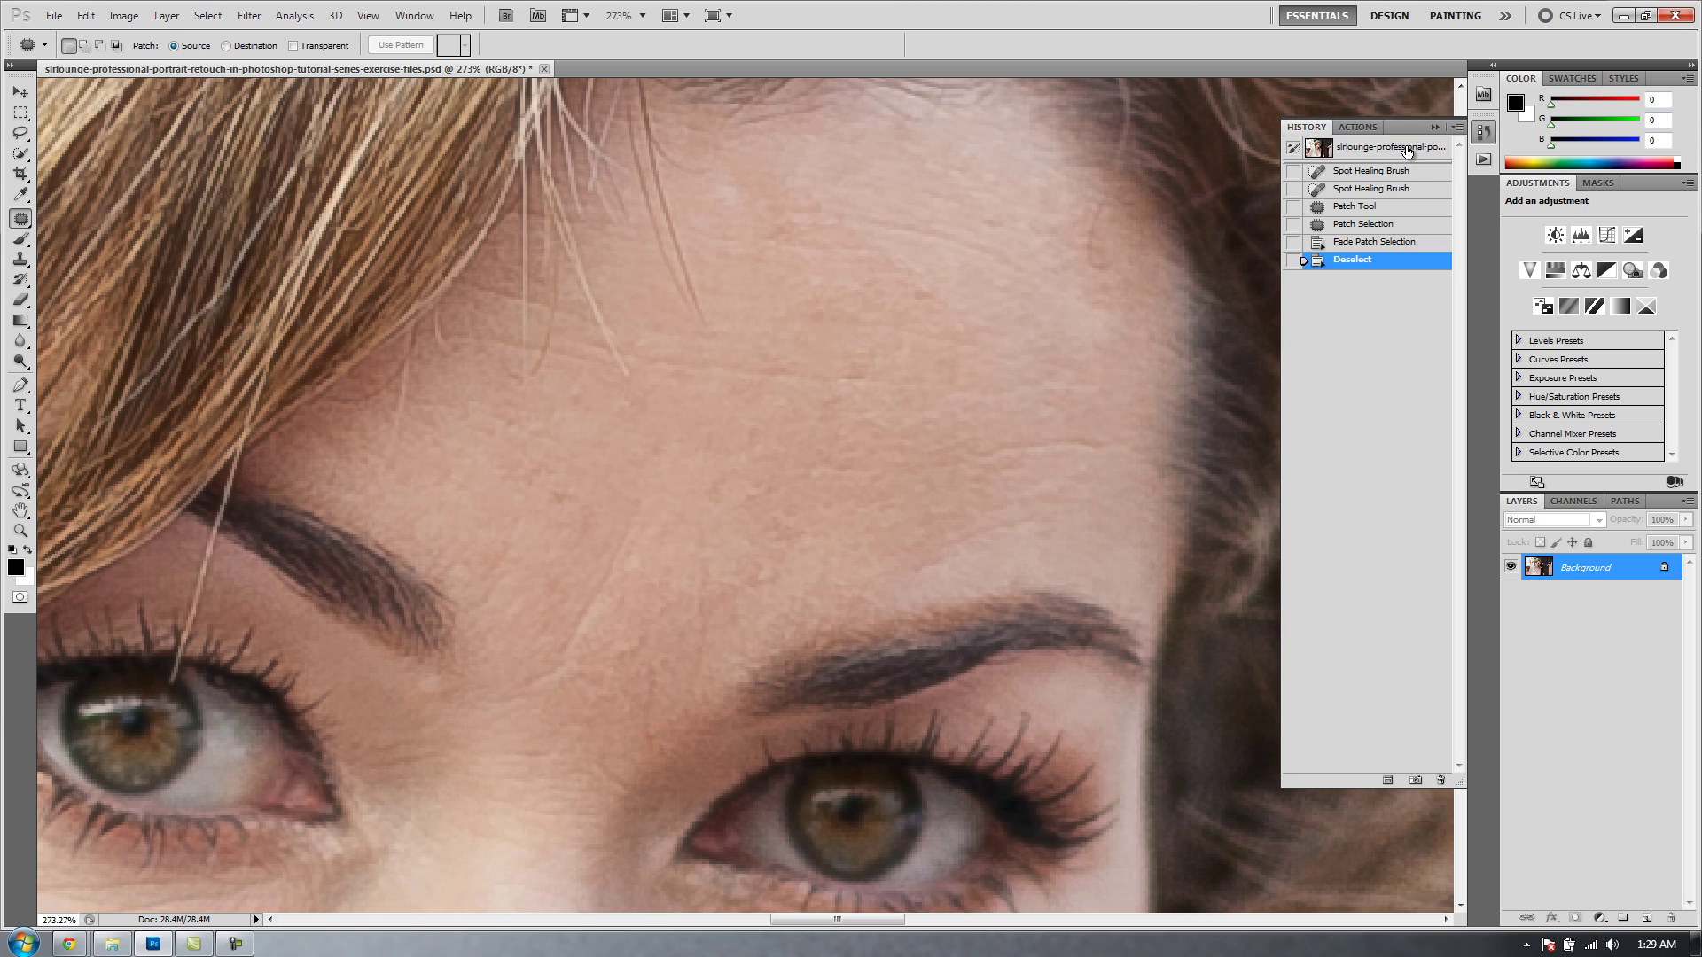
left_click(1408, 152)
left_click(1435, 128)
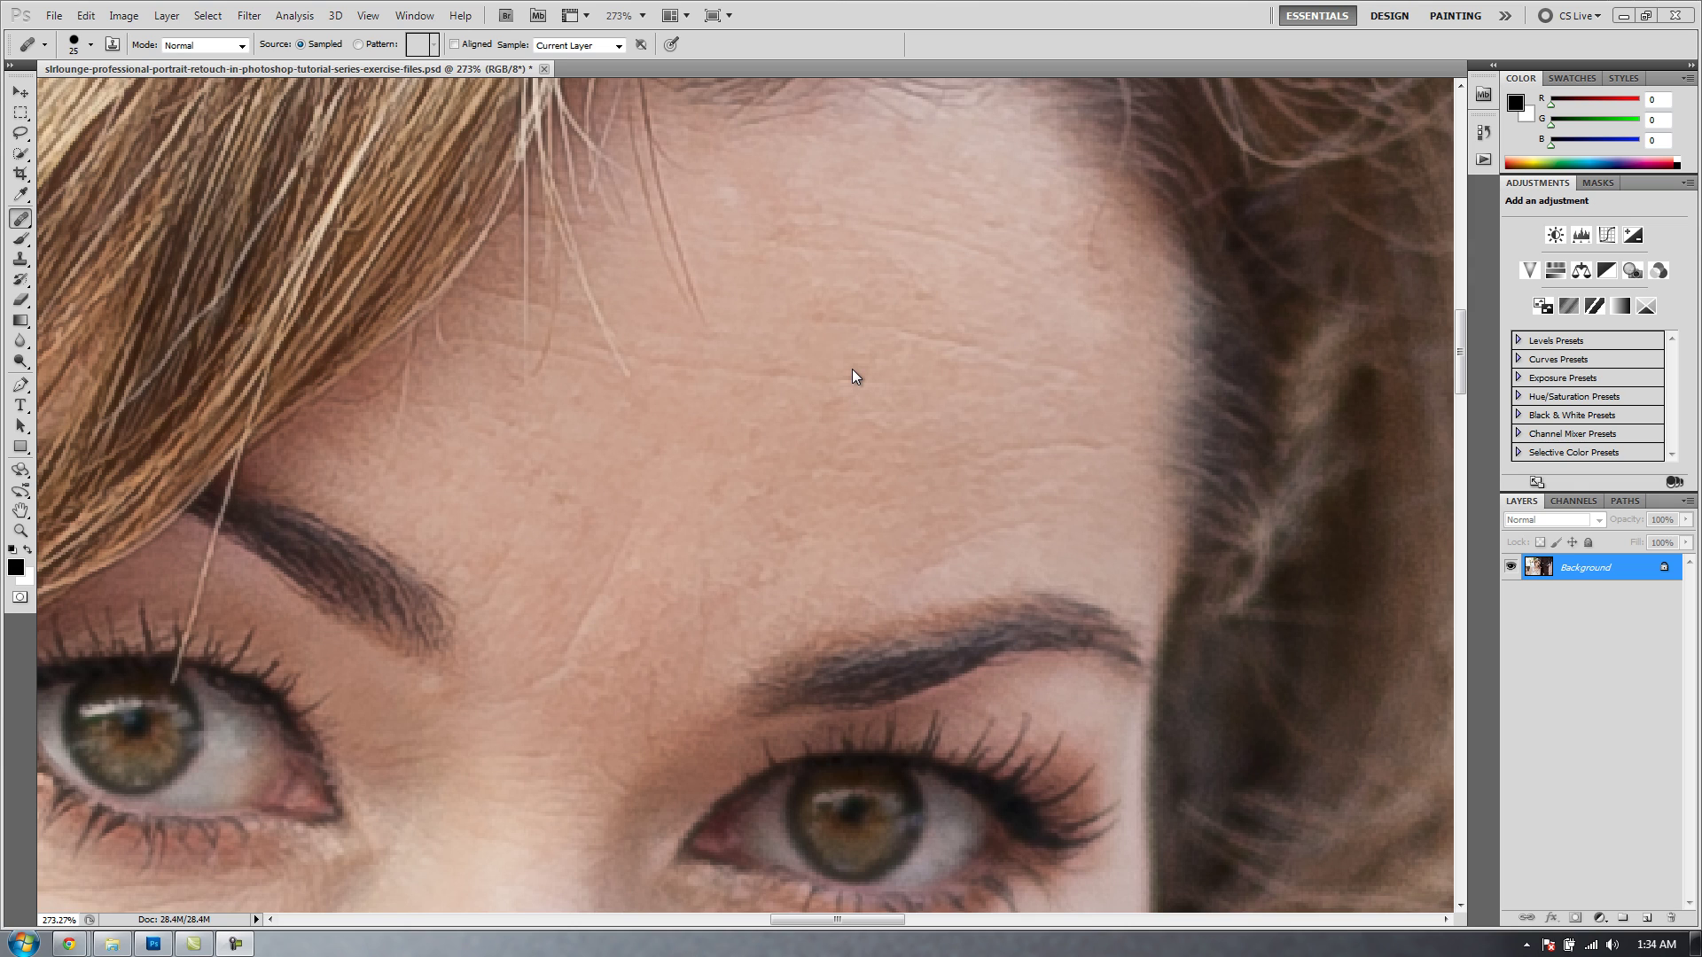
- Select the Healing Brush and sample clean skin as the healing source
left_click(25, 222)
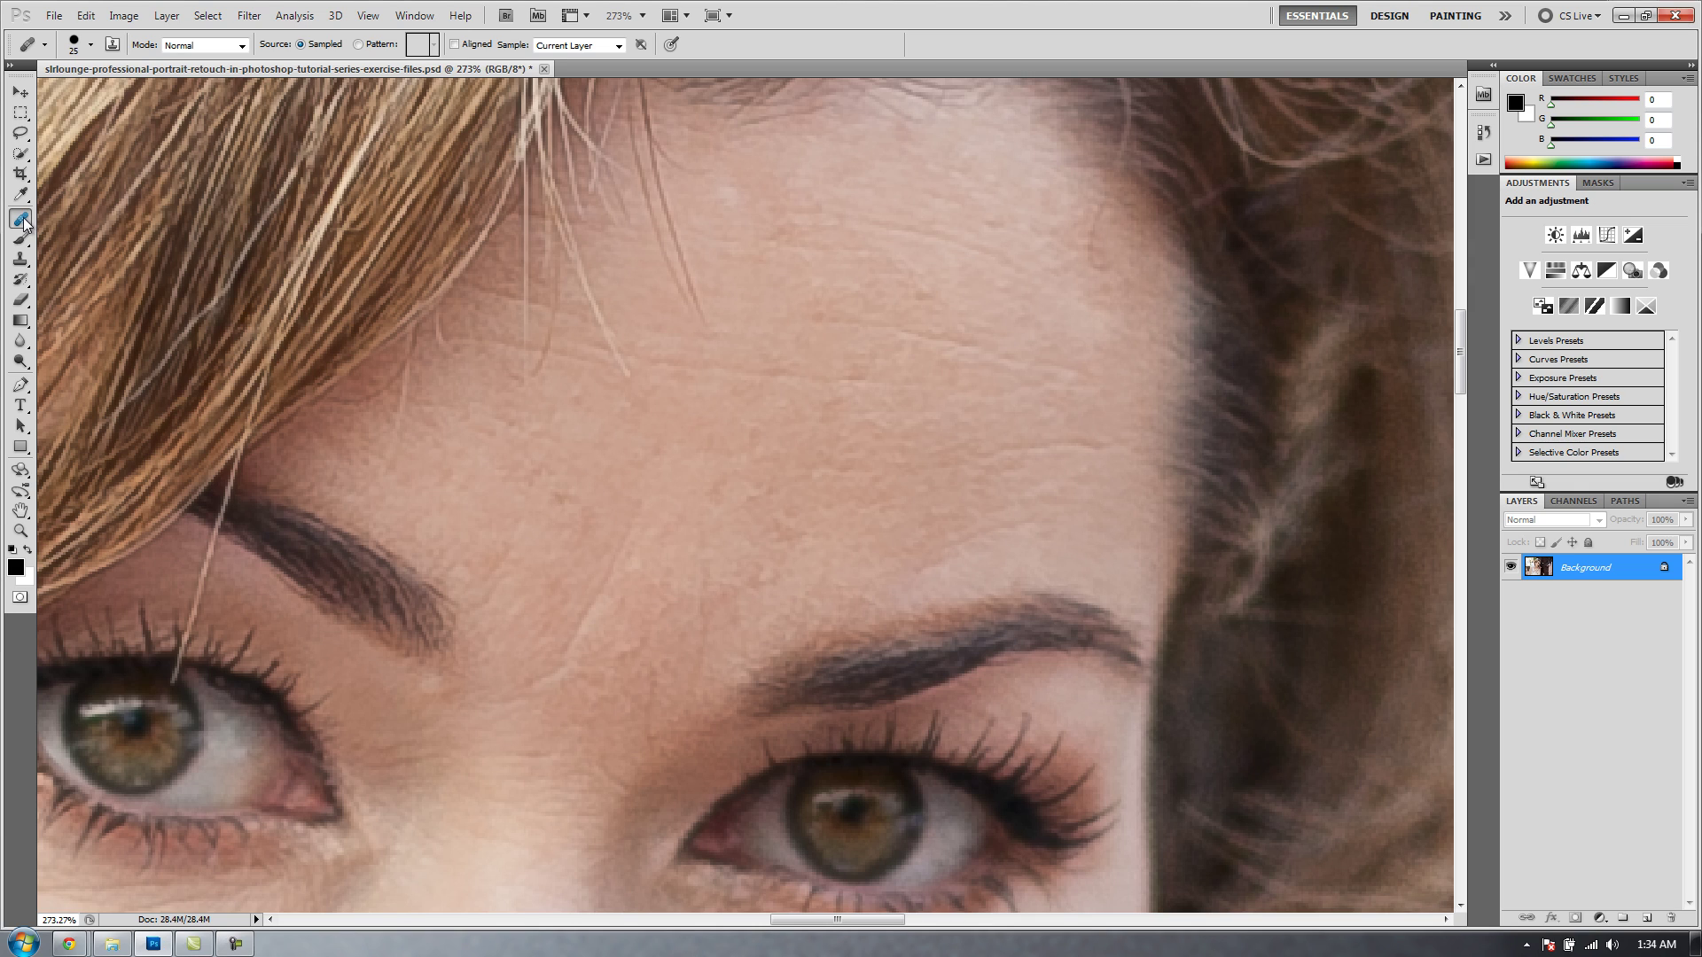
left_click_drag(26, 222, 91, 241)
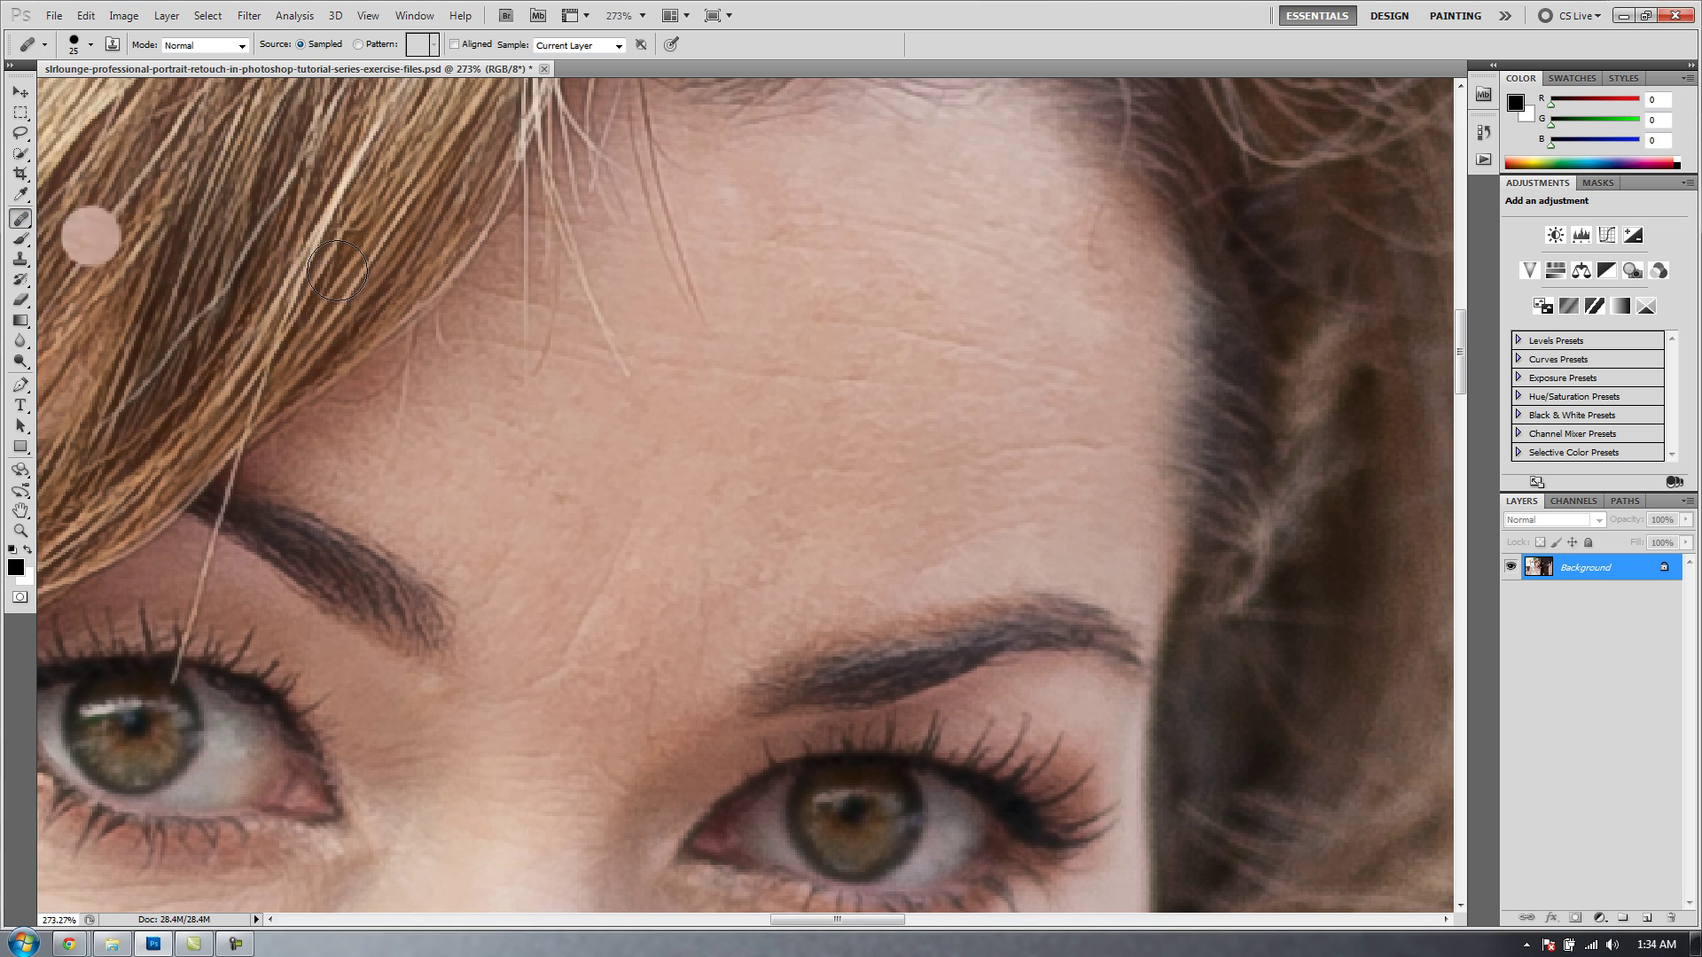
left_click(1083, 326, "alt")
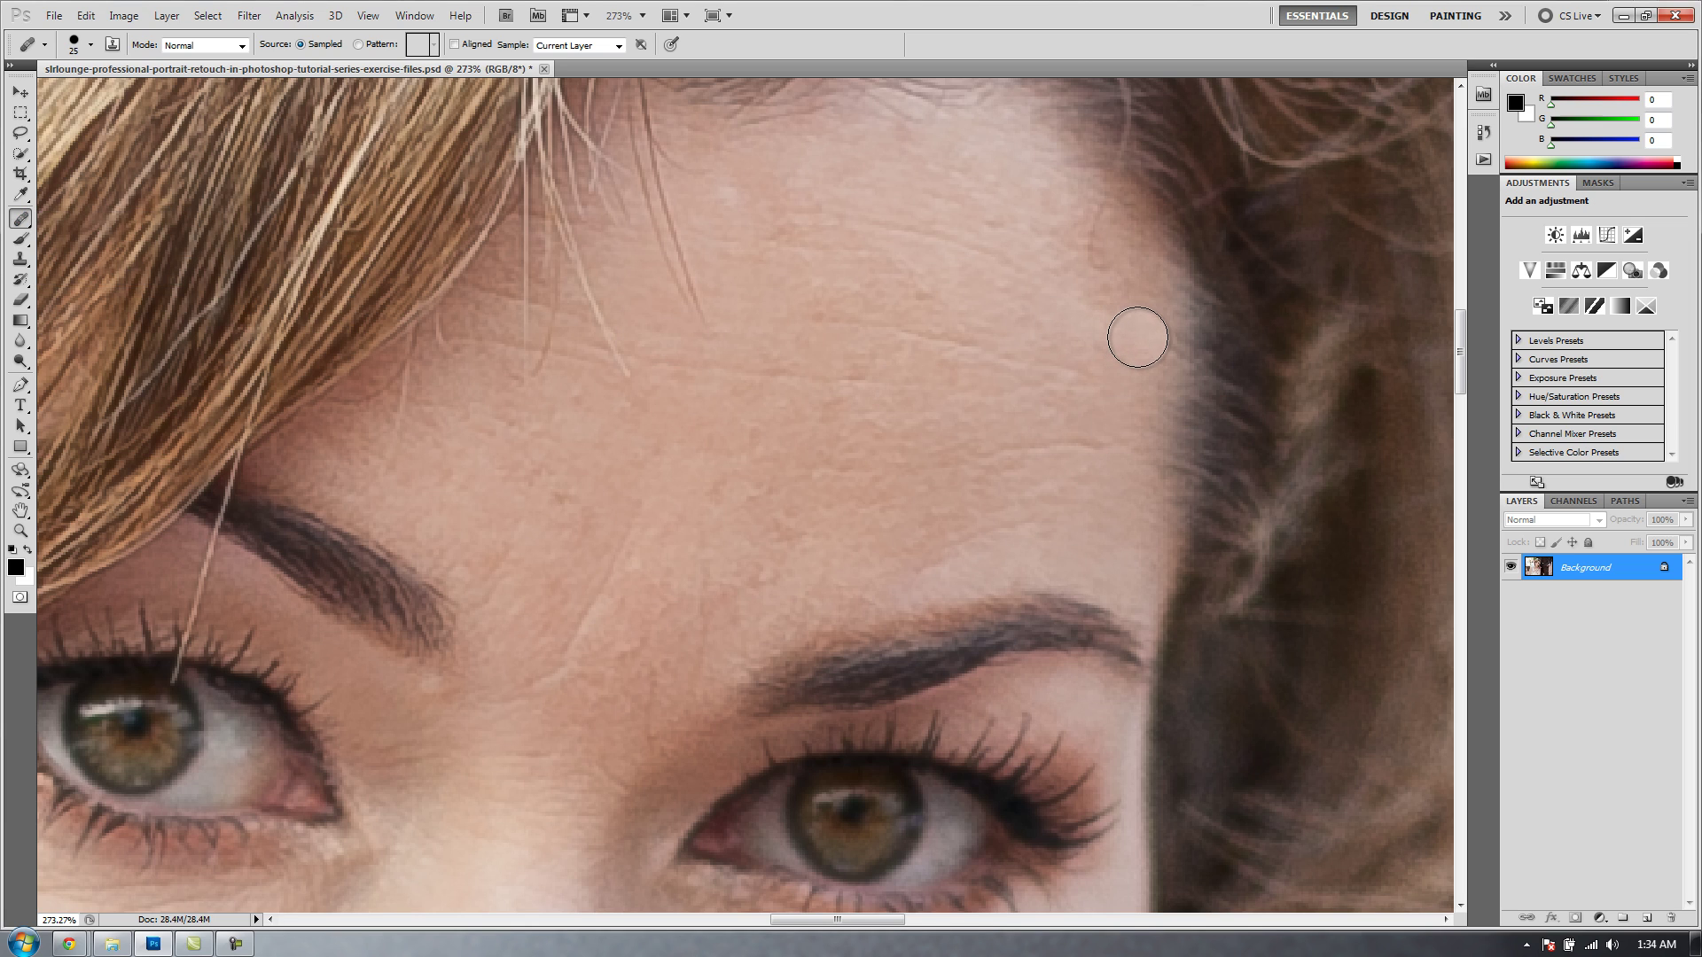
- Heal a series of dabs and a stroke down the right forehead hairline
left_click(1181, 343)
left_click(1184, 304)
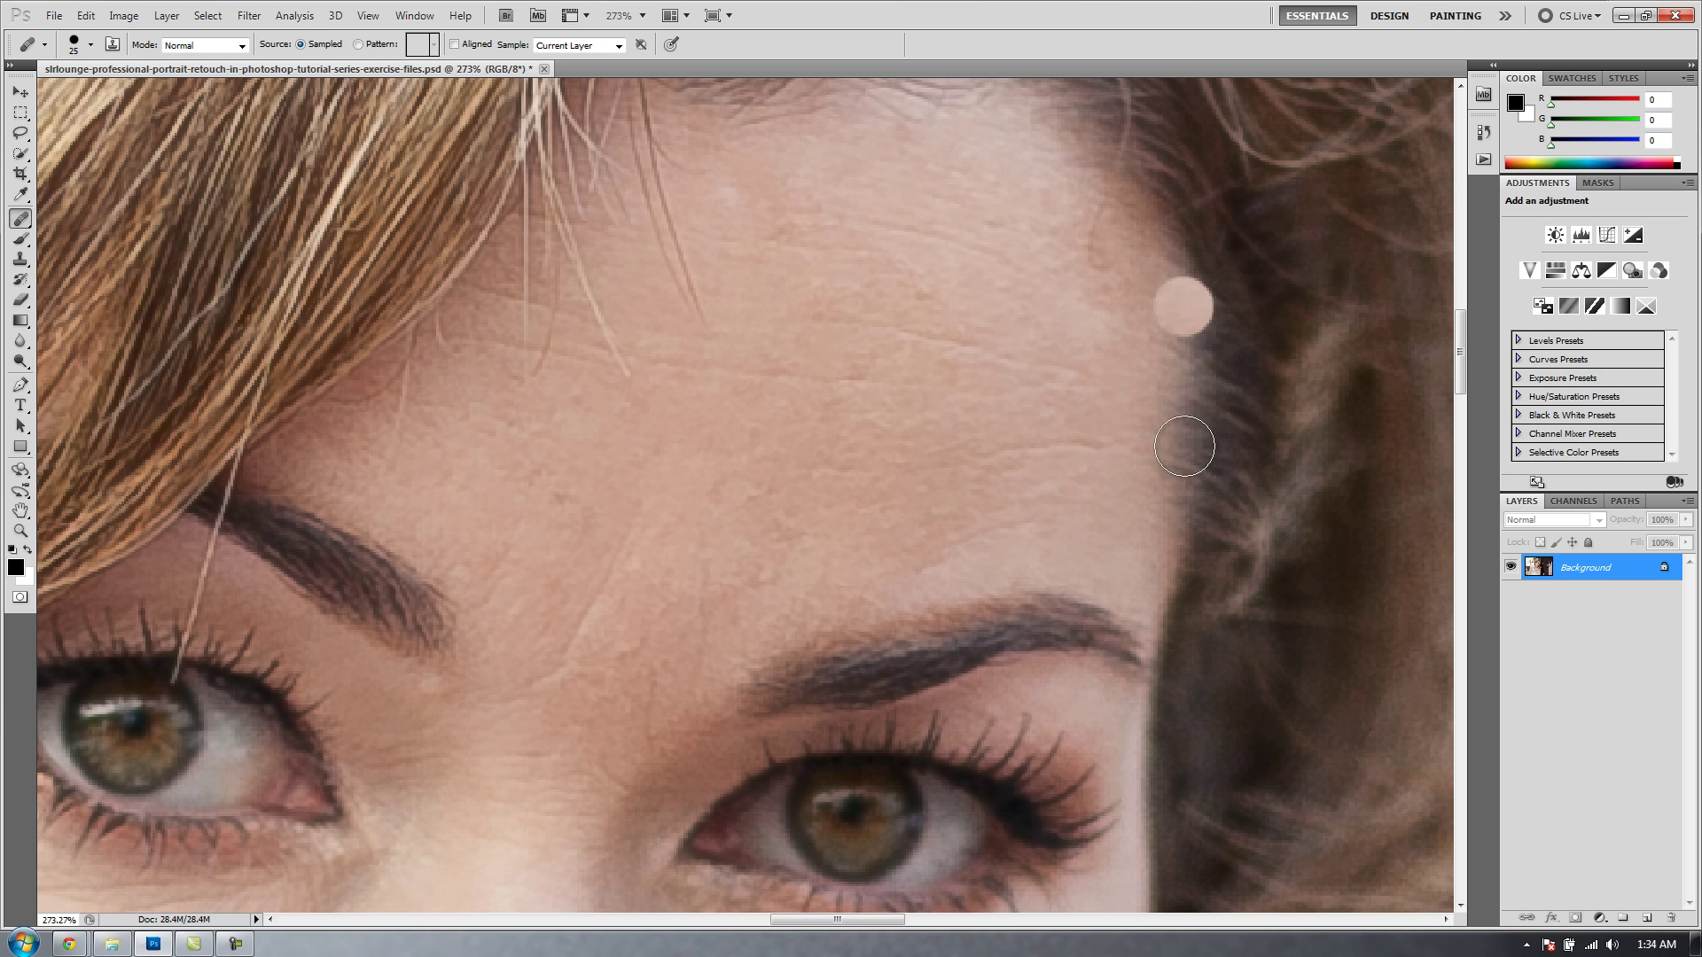
left_click(1203, 374)
left_click(1170, 411)
mouse_move(1148, 372)
left_mouse_down()
mouse_move(1149, 553)
mouse_move(1071, 582)
mouse_move(1036, 433)
mouse_move(1032, 499)
mouse_move(1205, 555)
left_mouse_up()
left_click(1151, 553)
left_click(1205, 530)
left_click(1131, 486)
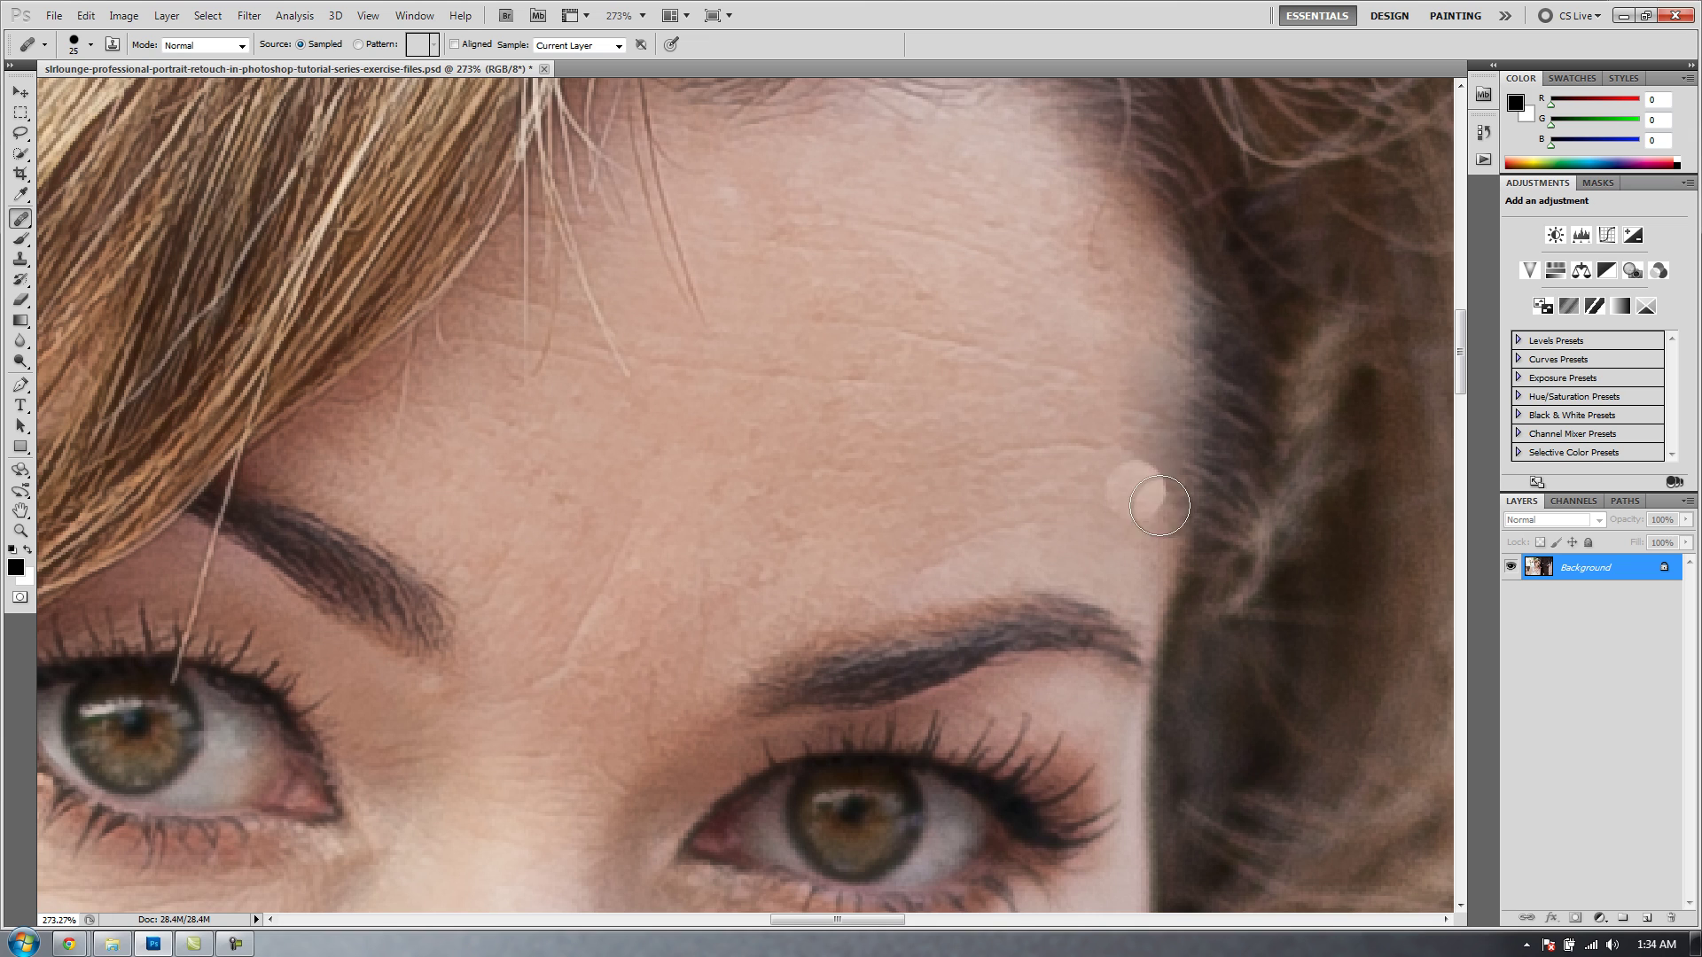
left_click(1207, 374)
left_click(1201, 501)
- Continue healing spots along the hairline and blend the edge dab into the hair
left_click(1178, 490)
left_click(1151, 497)
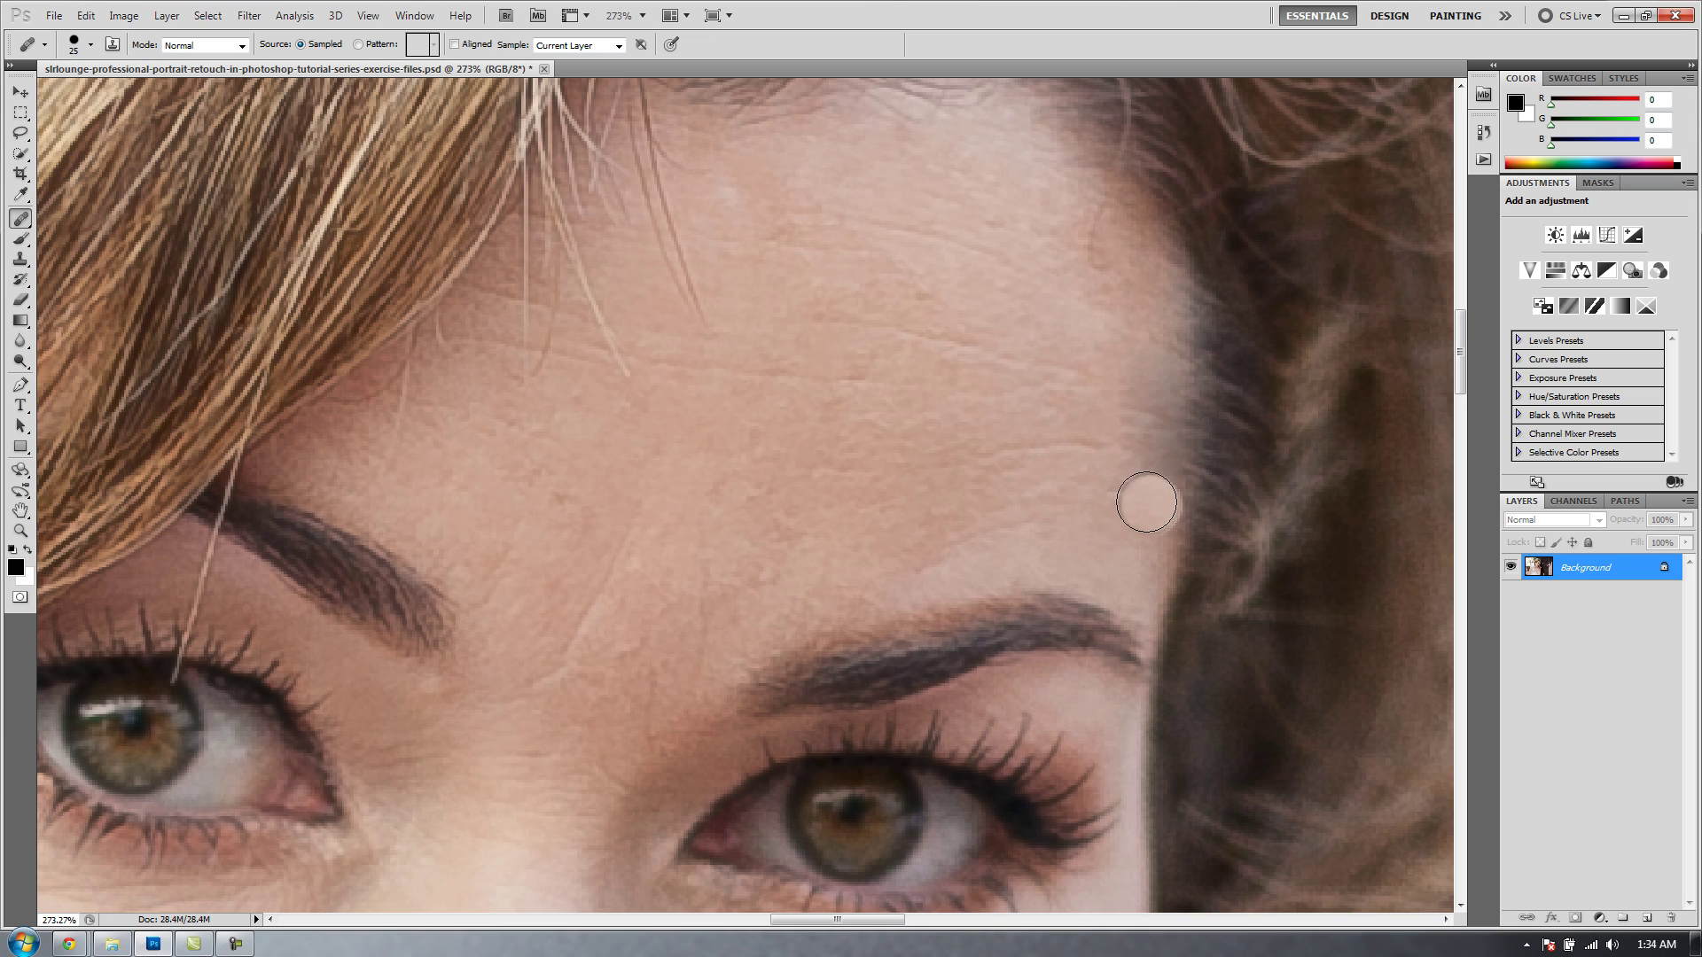
left_click(1072, 424)
left_click(1128, 452)
left_click(1109, 509)
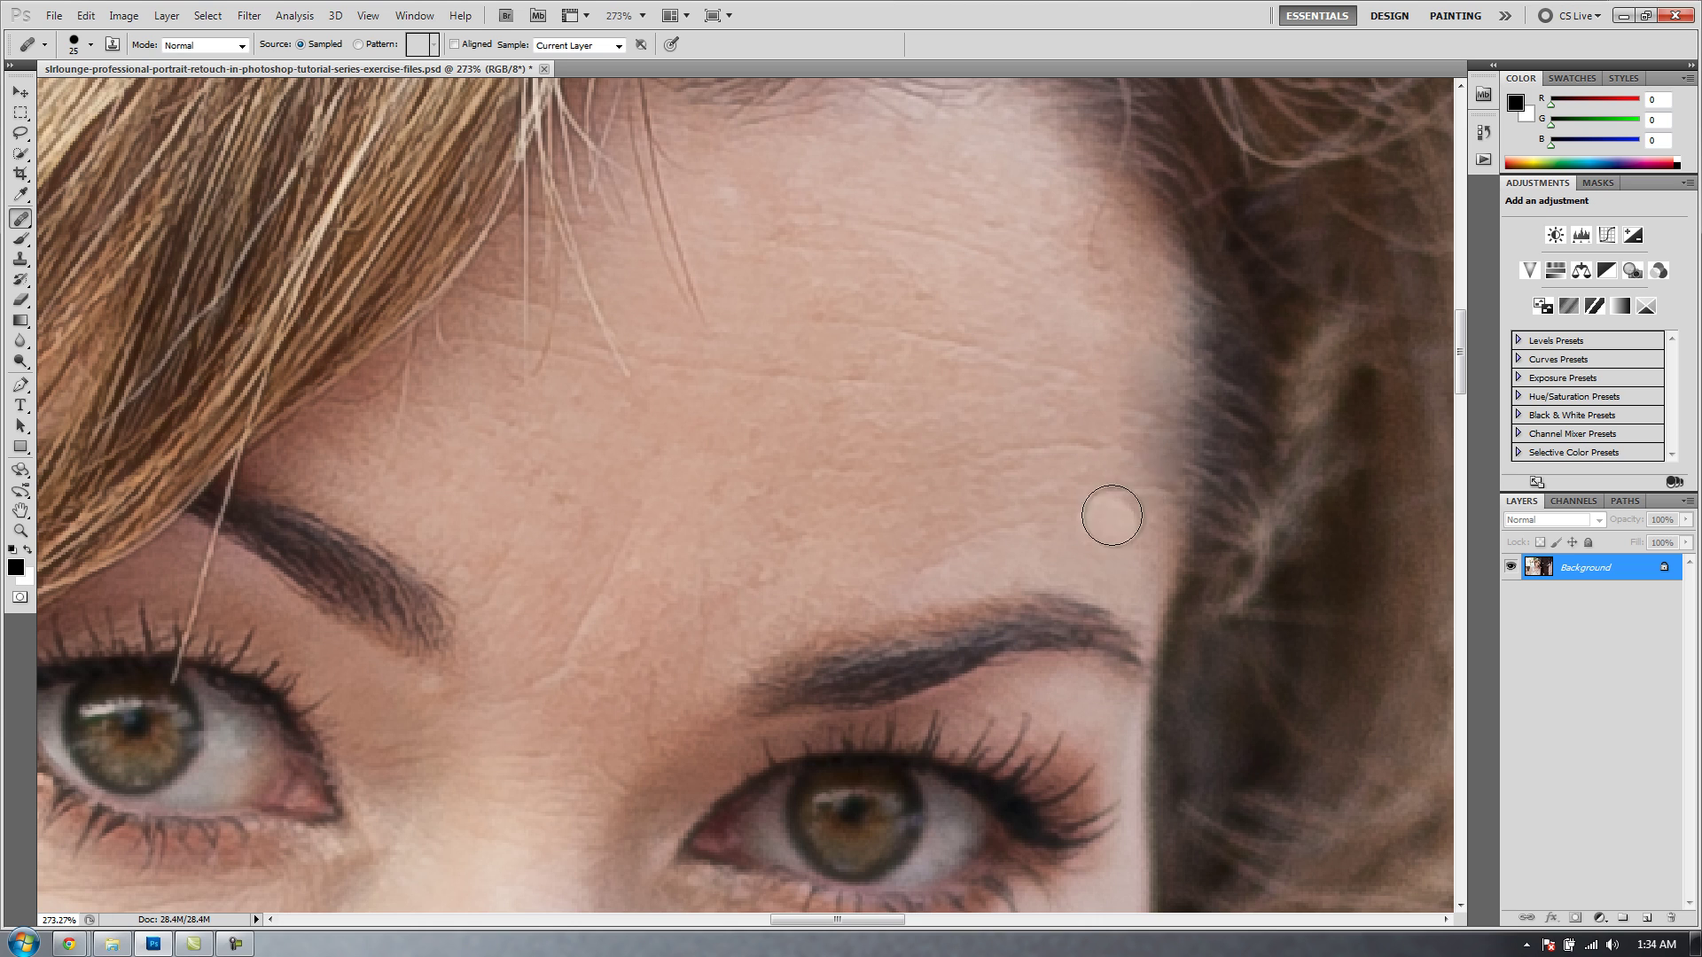
left_click(1140, 471)
left_click(1172, 492)
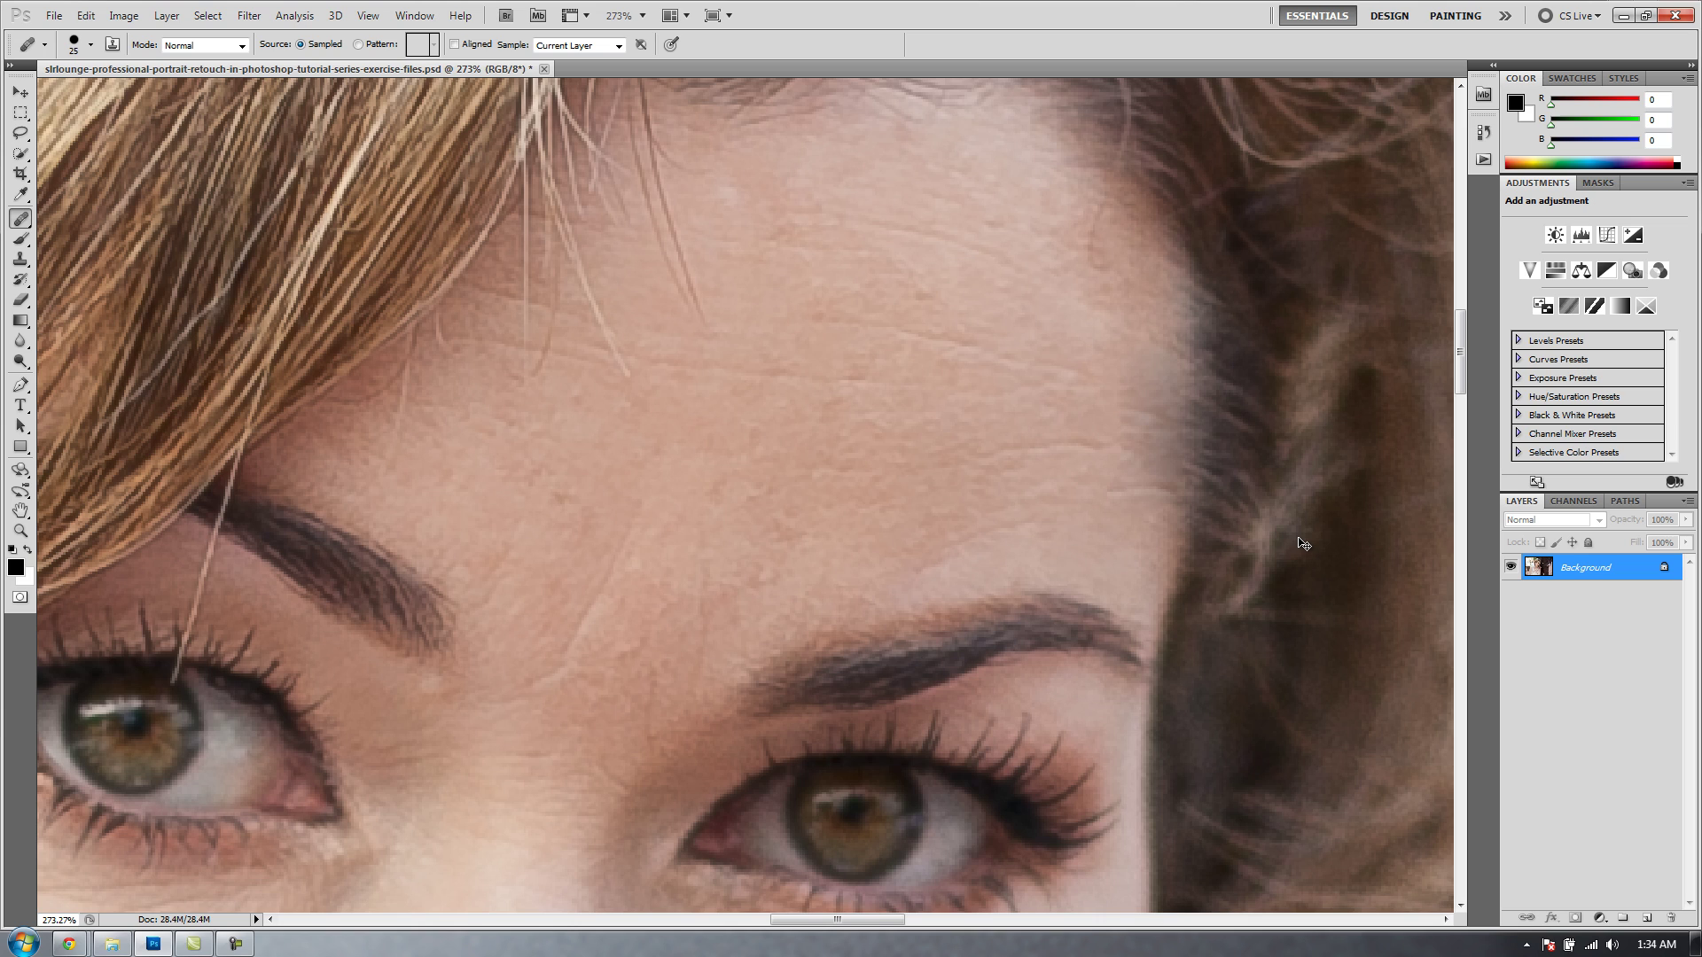
left_click(1244, 512)
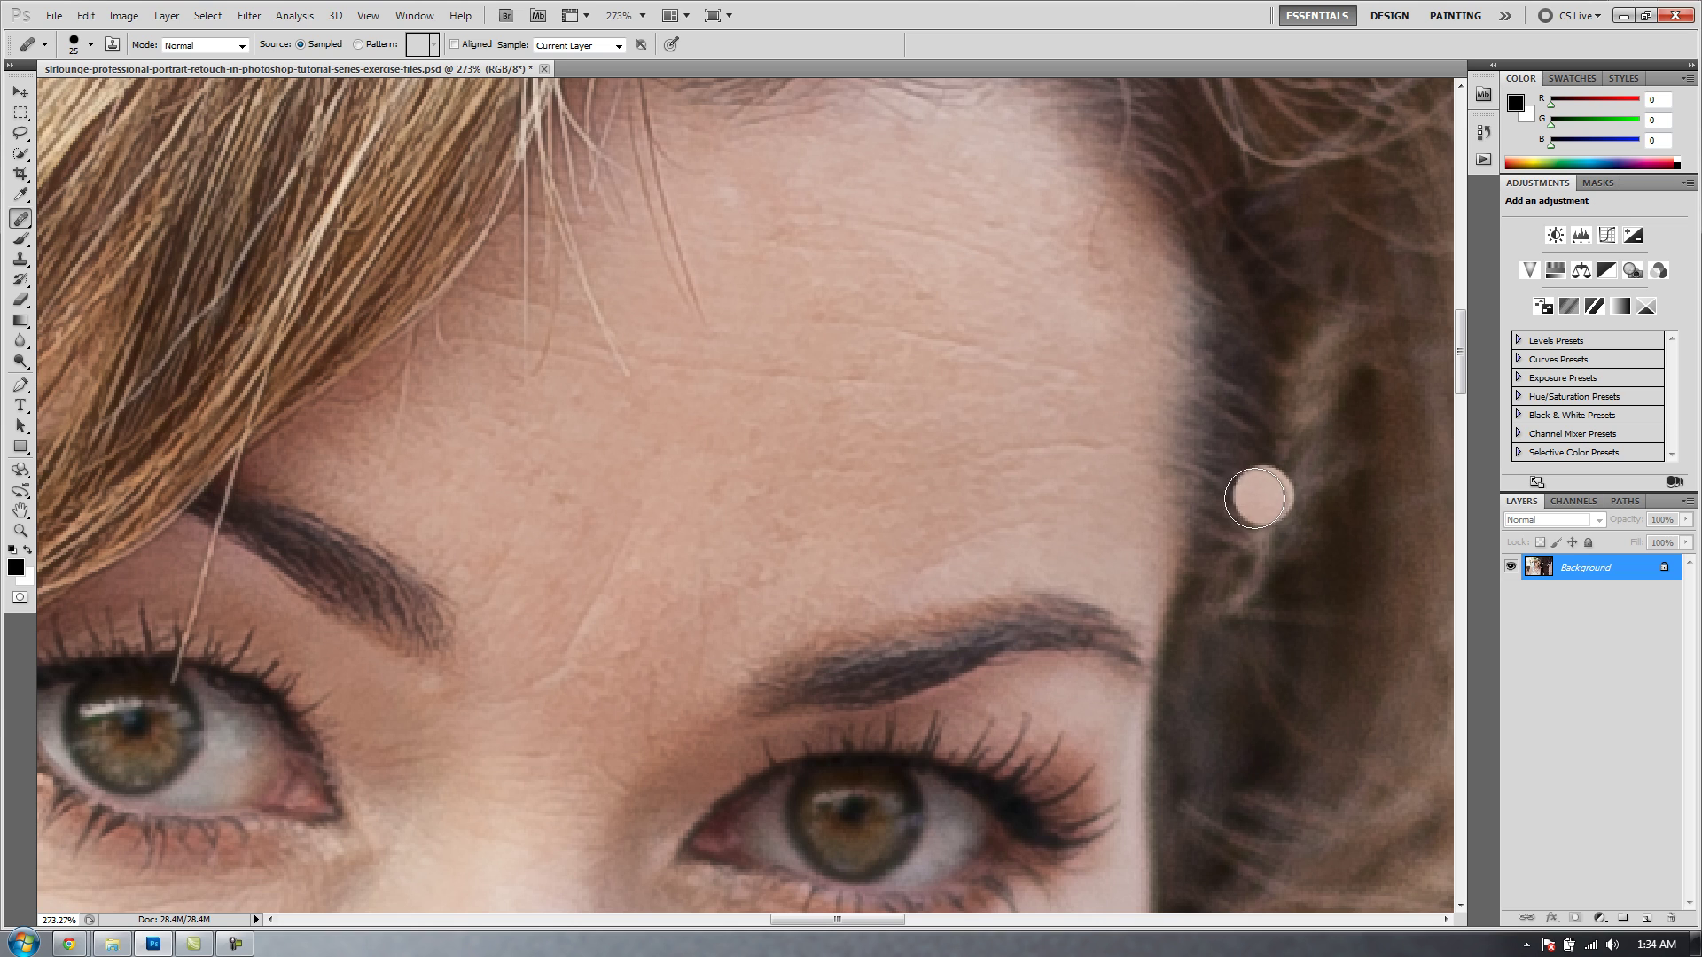
left_click_drag(1242, 505, 1178, 497)
left_click(422, 390)
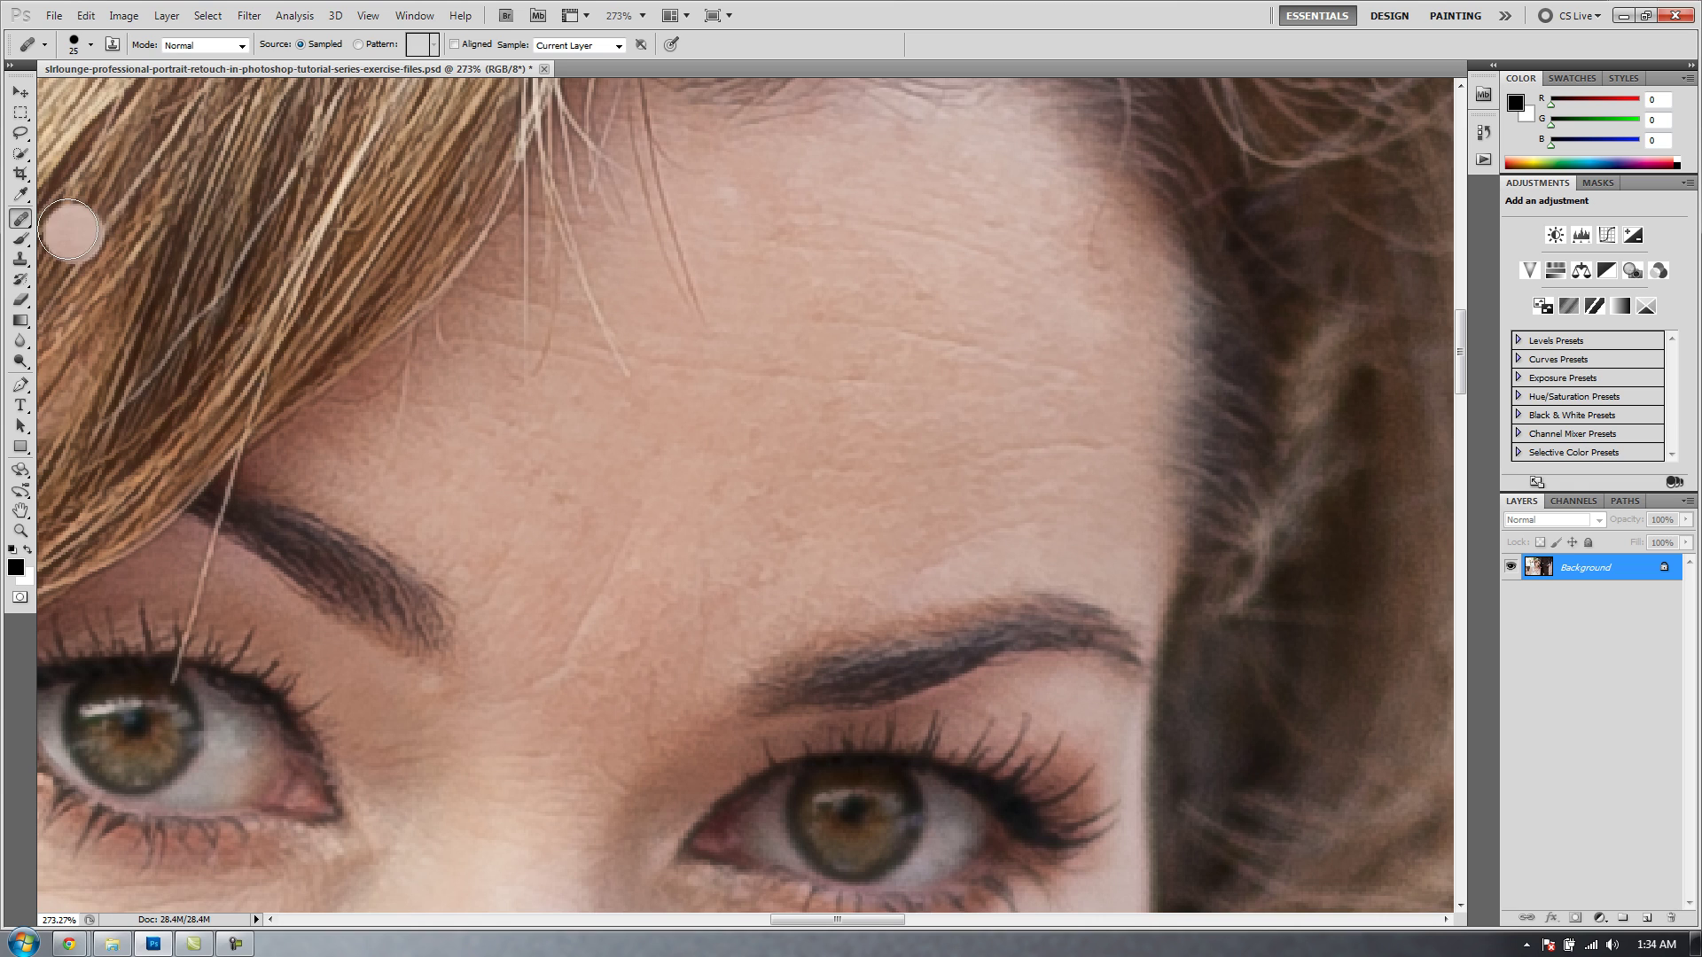
left_click(18, 223)
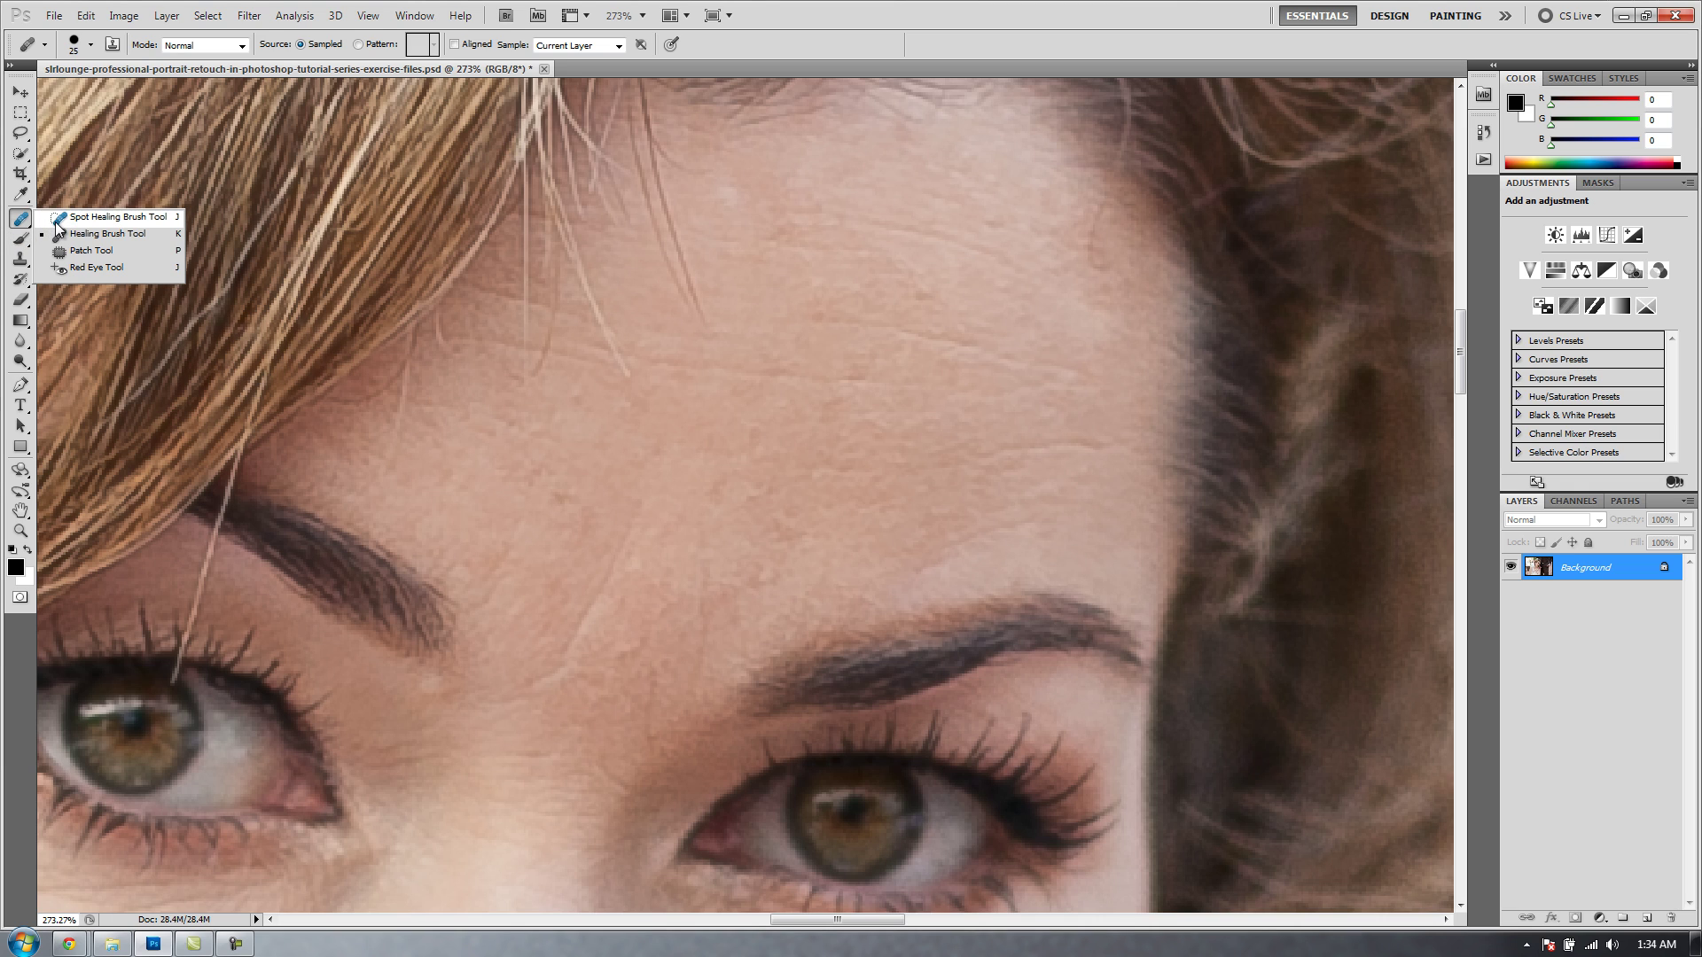
- Switch back to the Spot Healing Brush and give its tip 0% hardness and 25% roundness
left_click(57, 219)
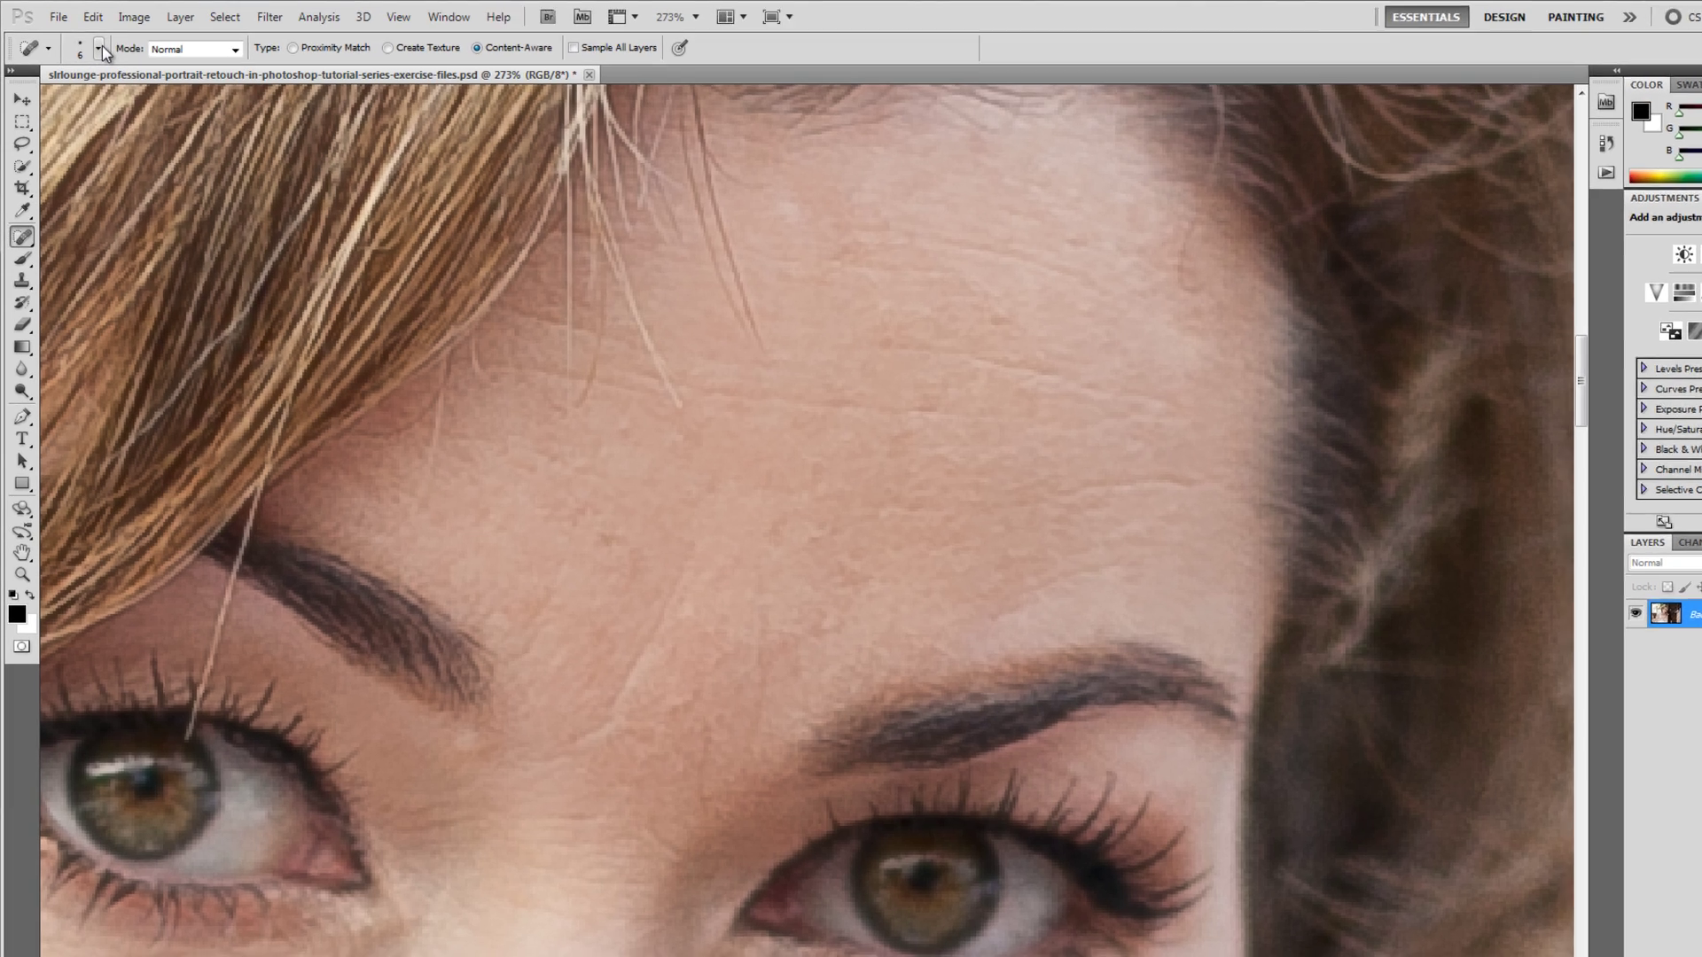
left_click(88, 44)
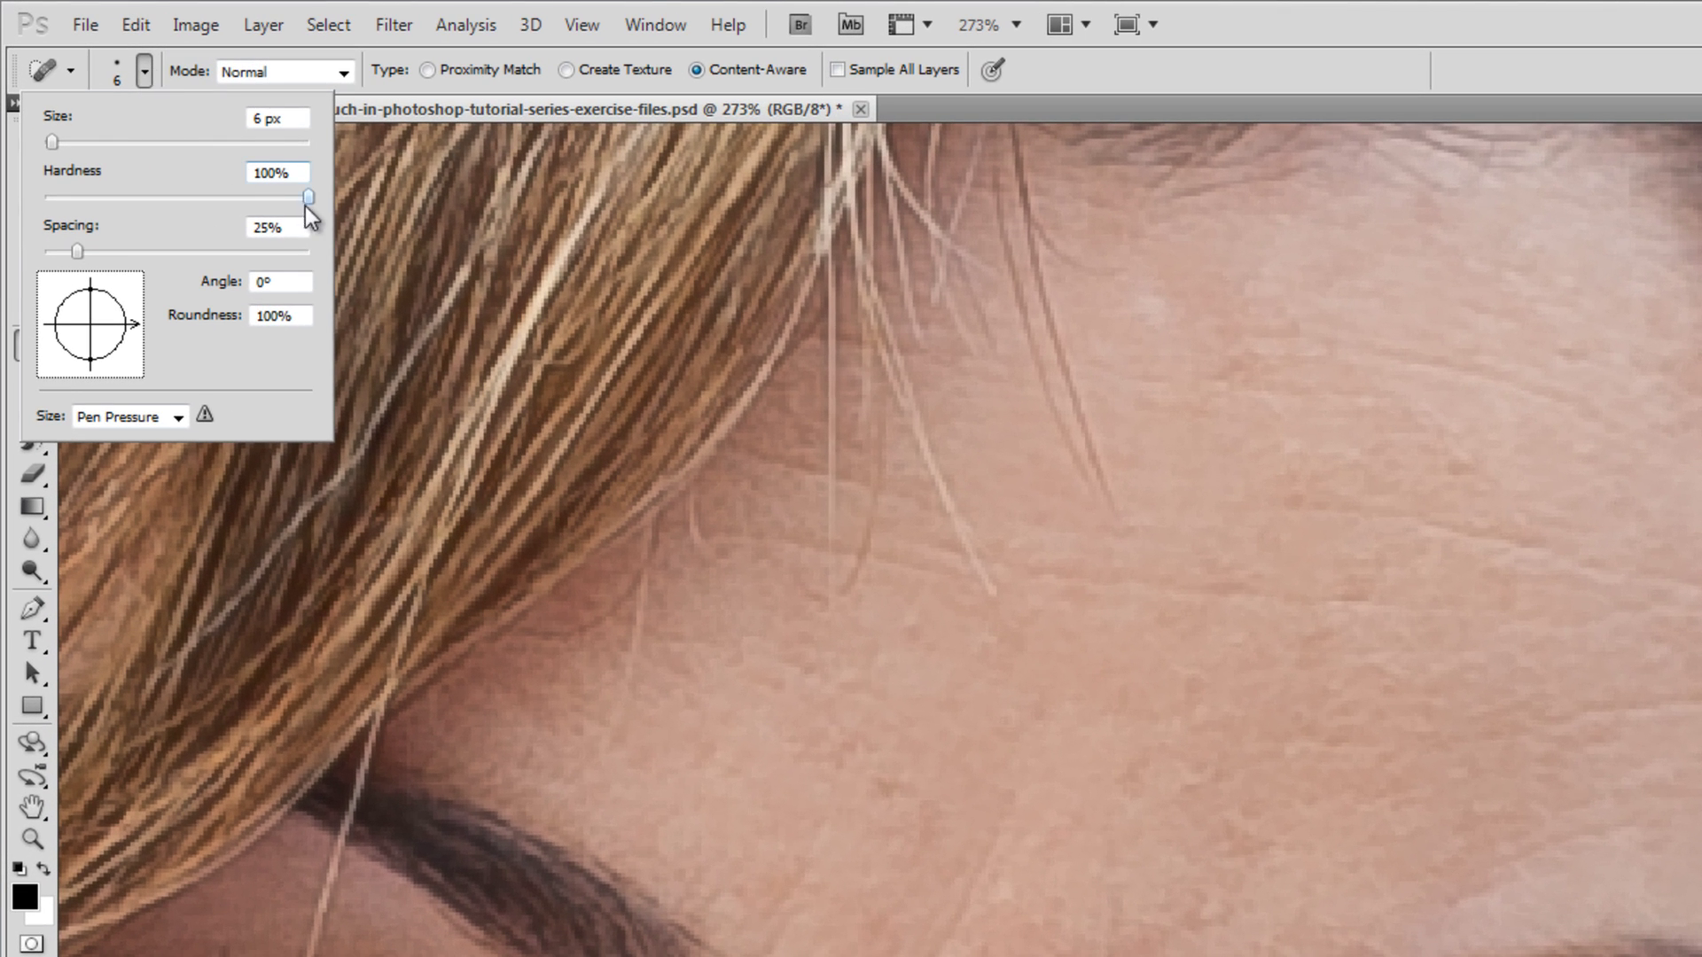
left_click_drag(300, 204, 7, 261)
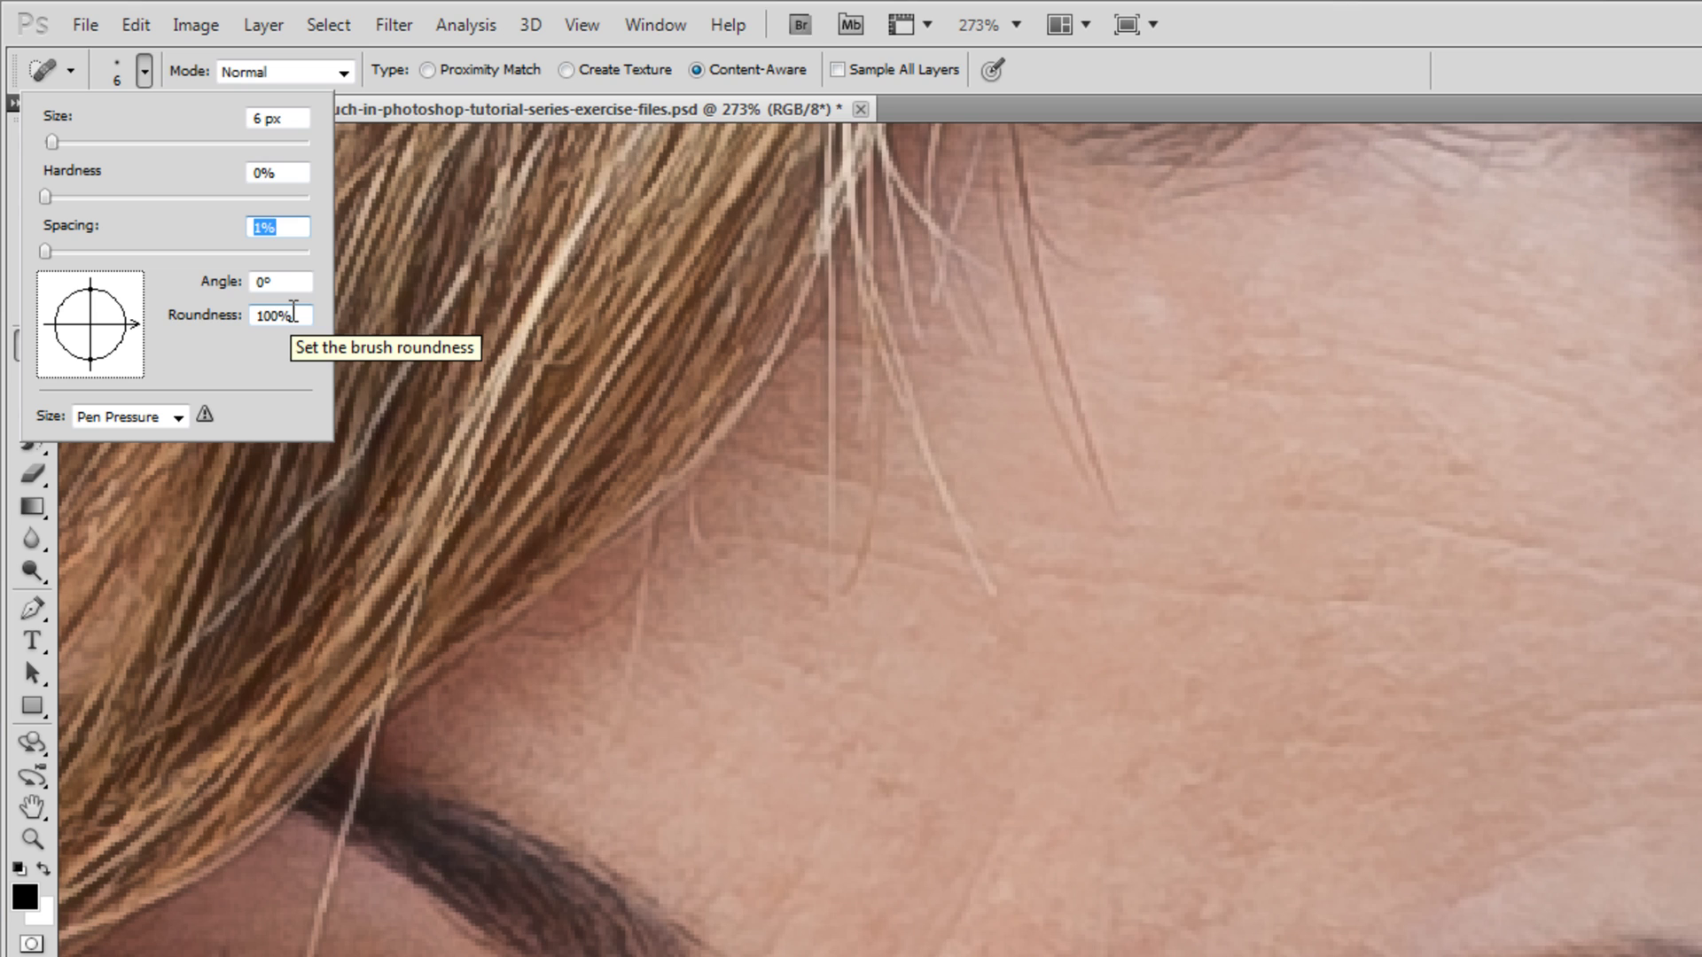
left_click(294, 312)
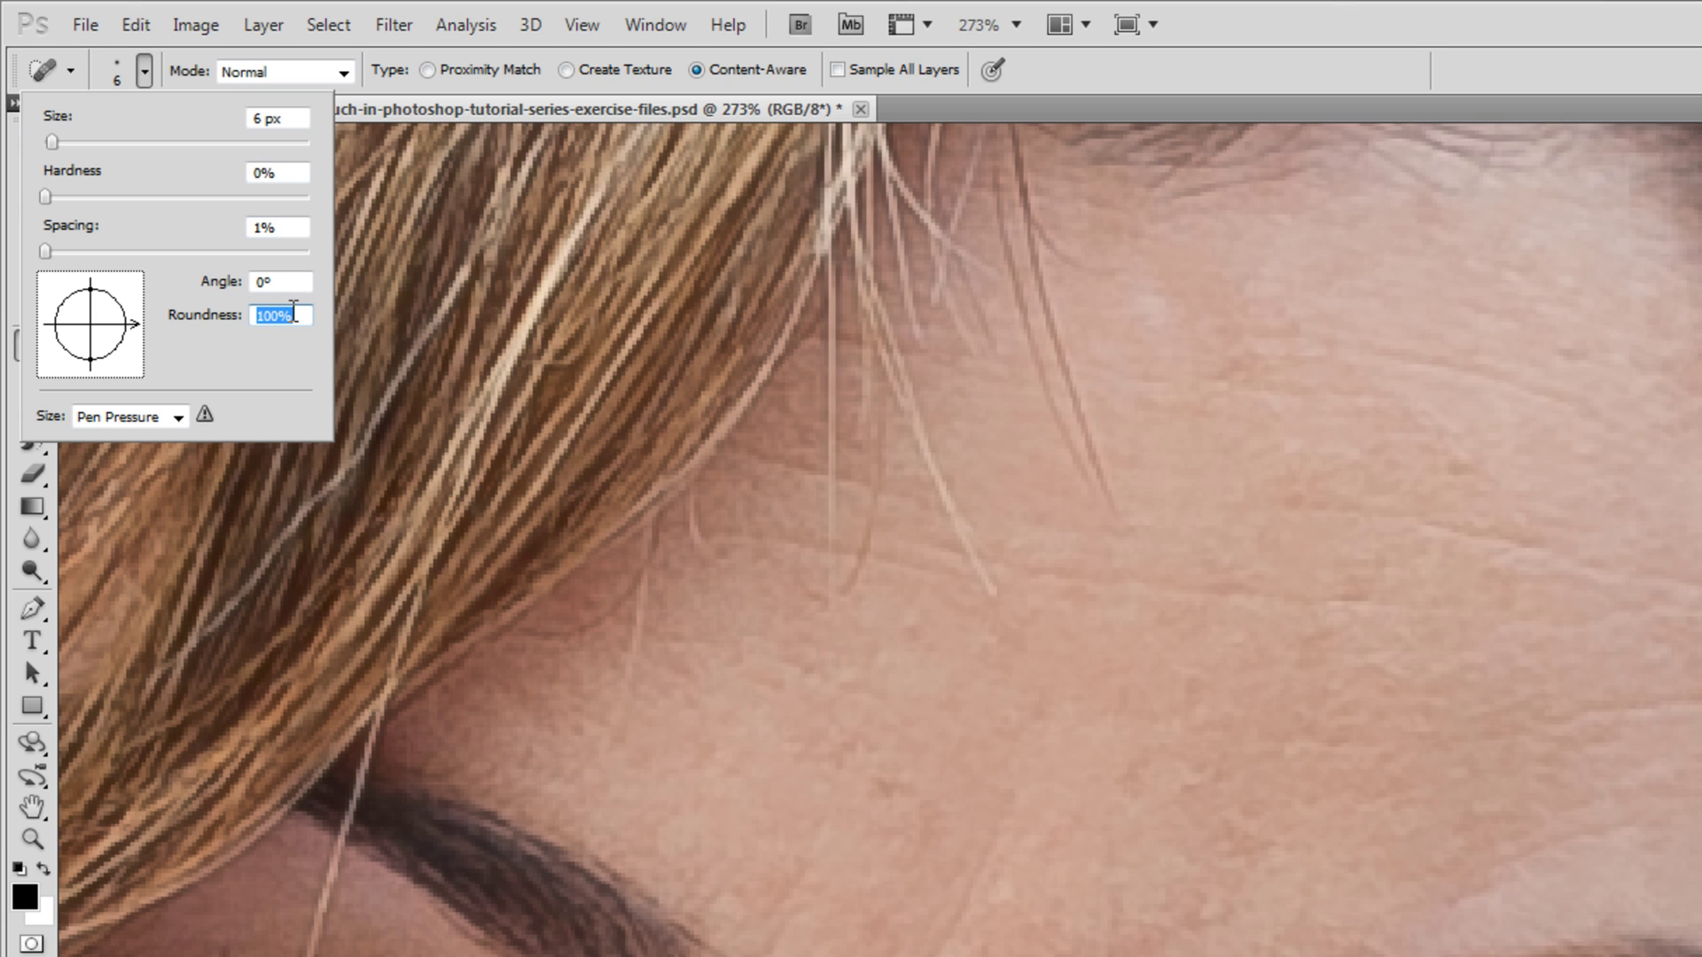
type("25")
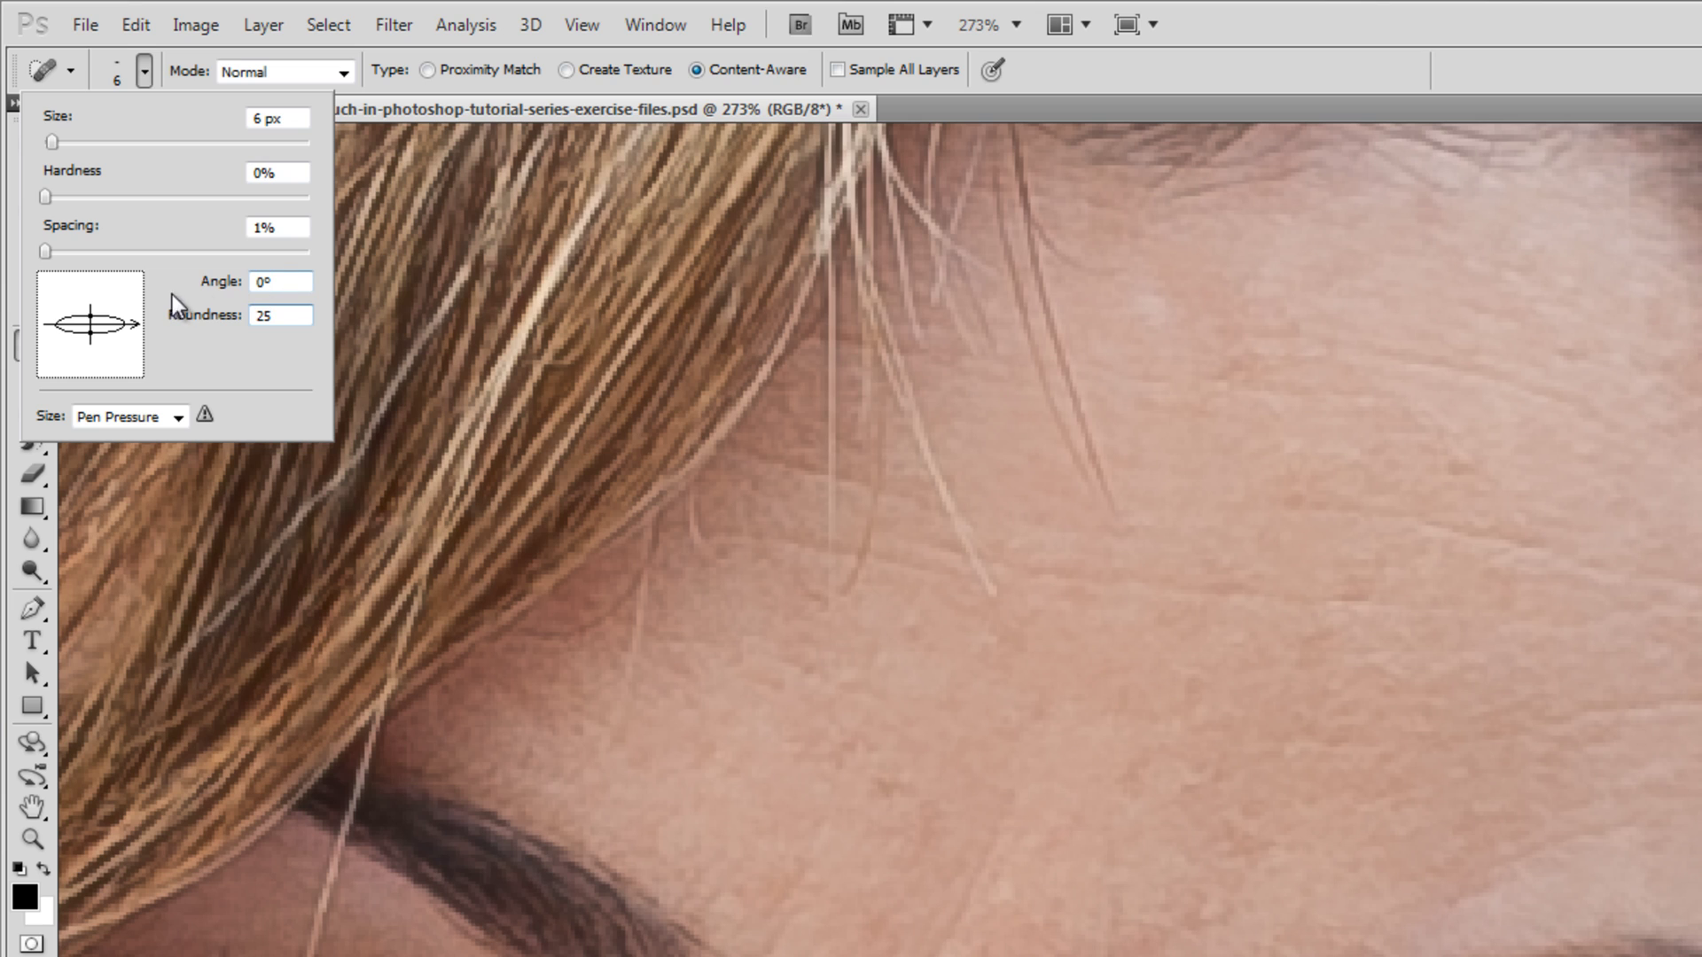
- Tilt the brush tip to a 125° angle and close the brush picker
mouse_move(131, 324)
left_mouse_down()
mouse_move(97, 331)
mouse_move(74, 288)
left_mouse_up()
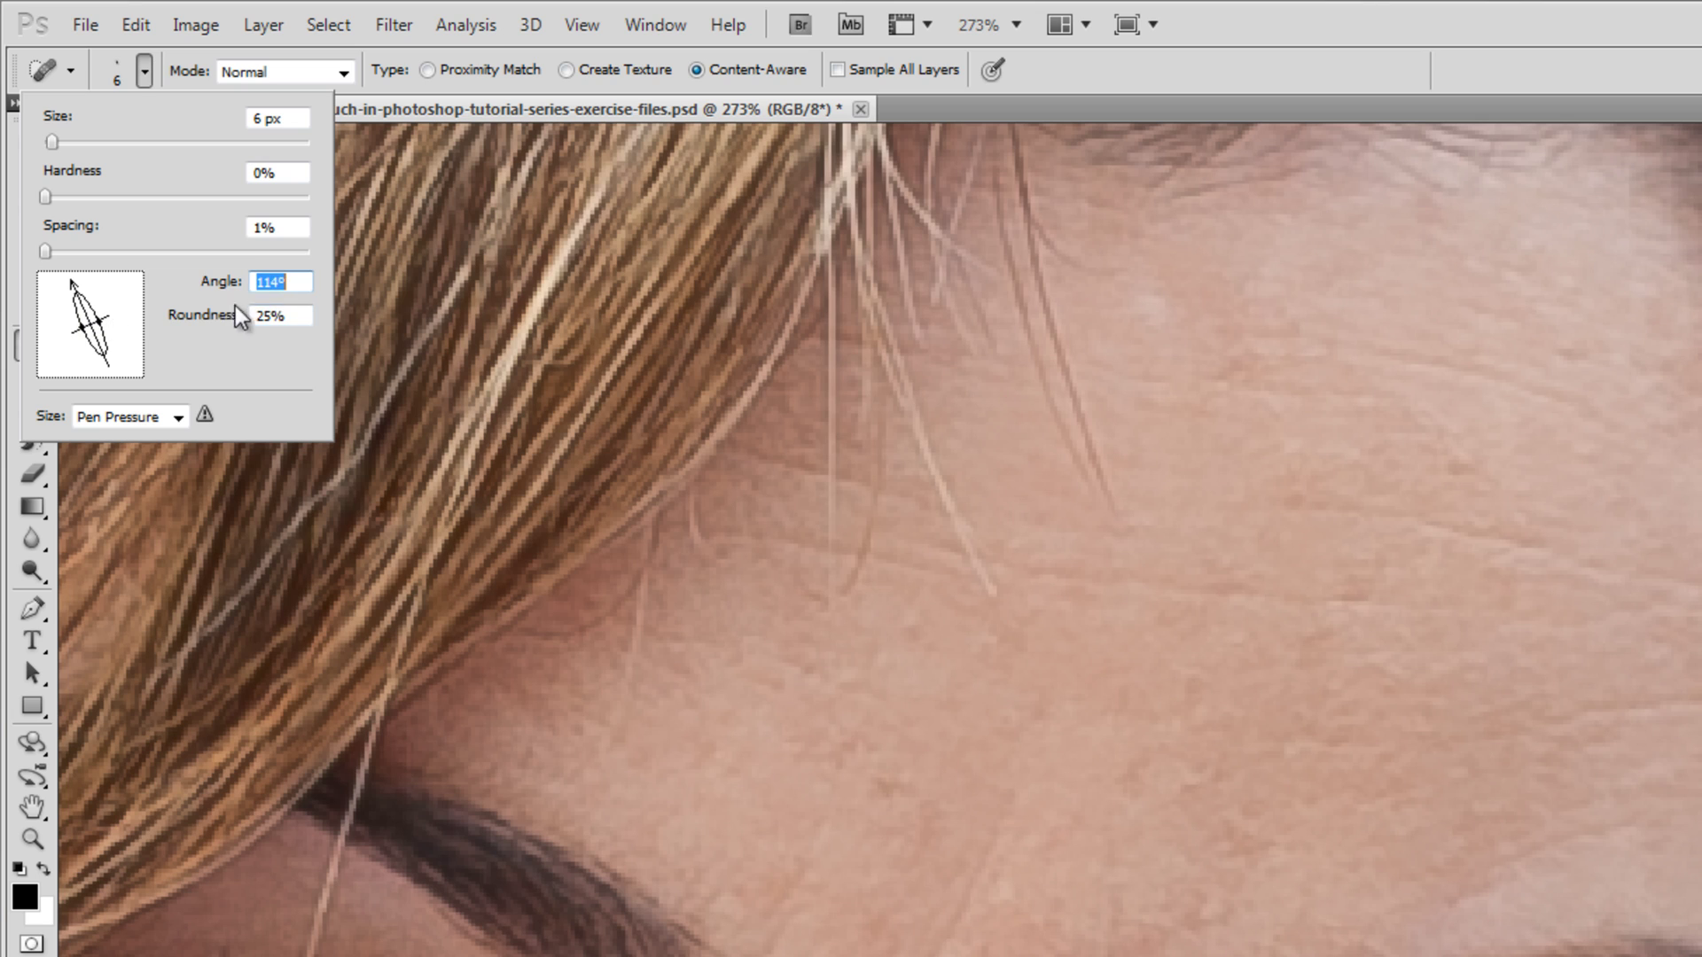
type("125")
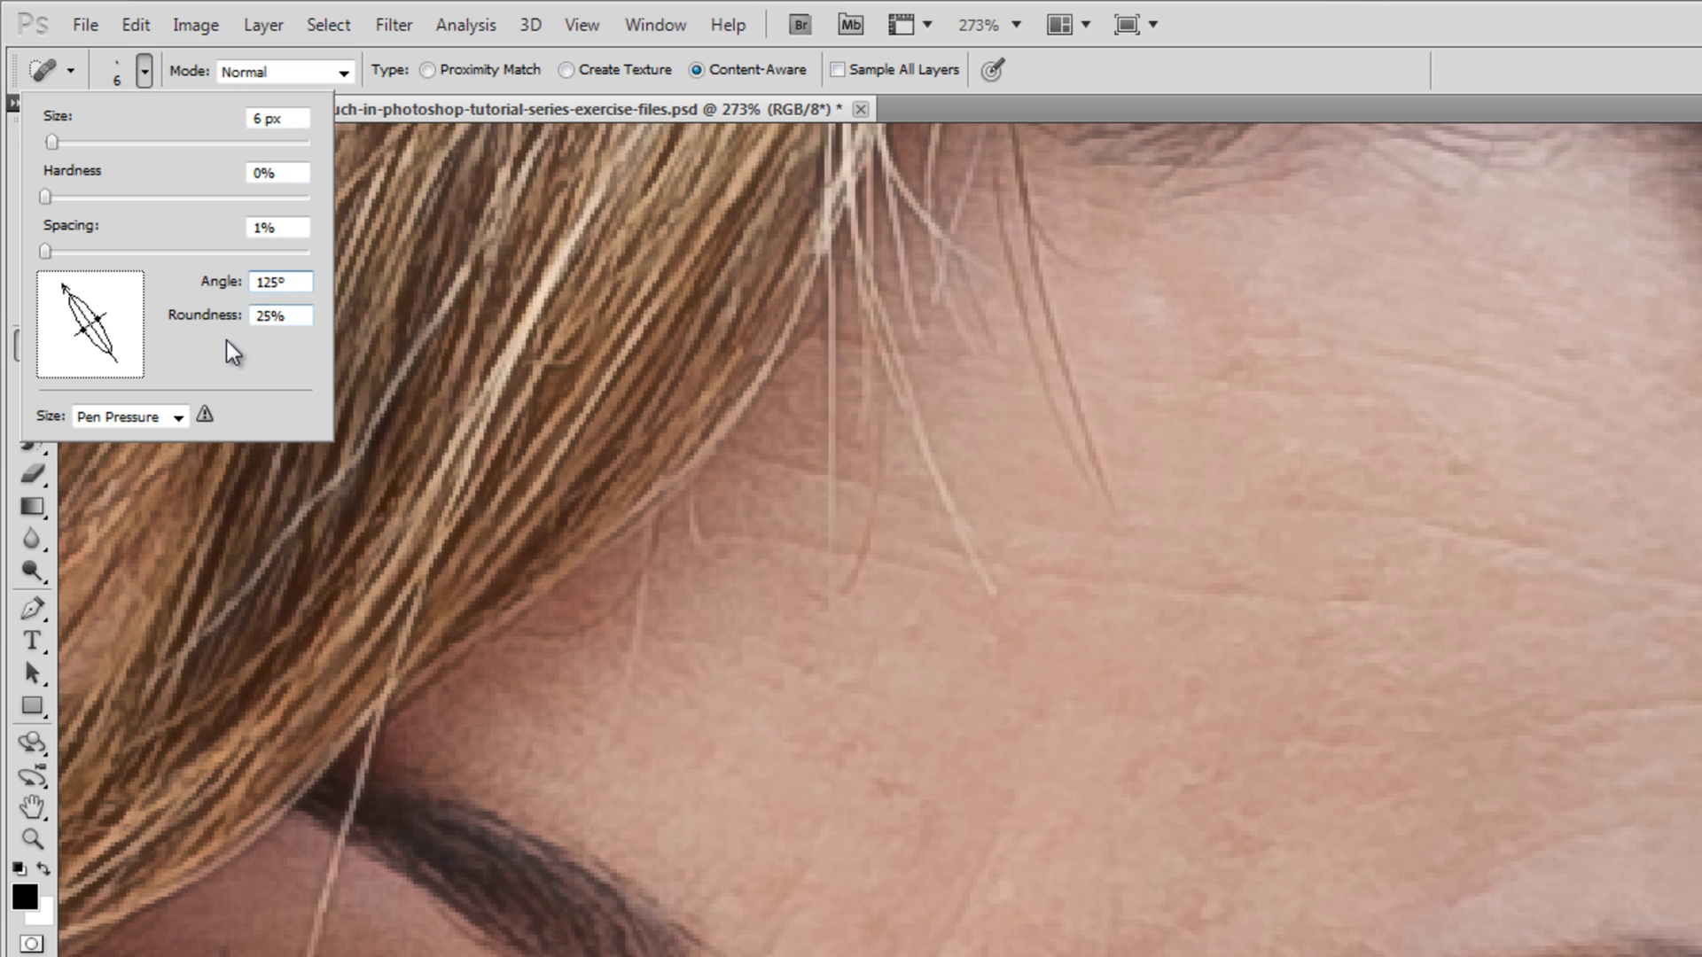
key("Tab")
key("Return")
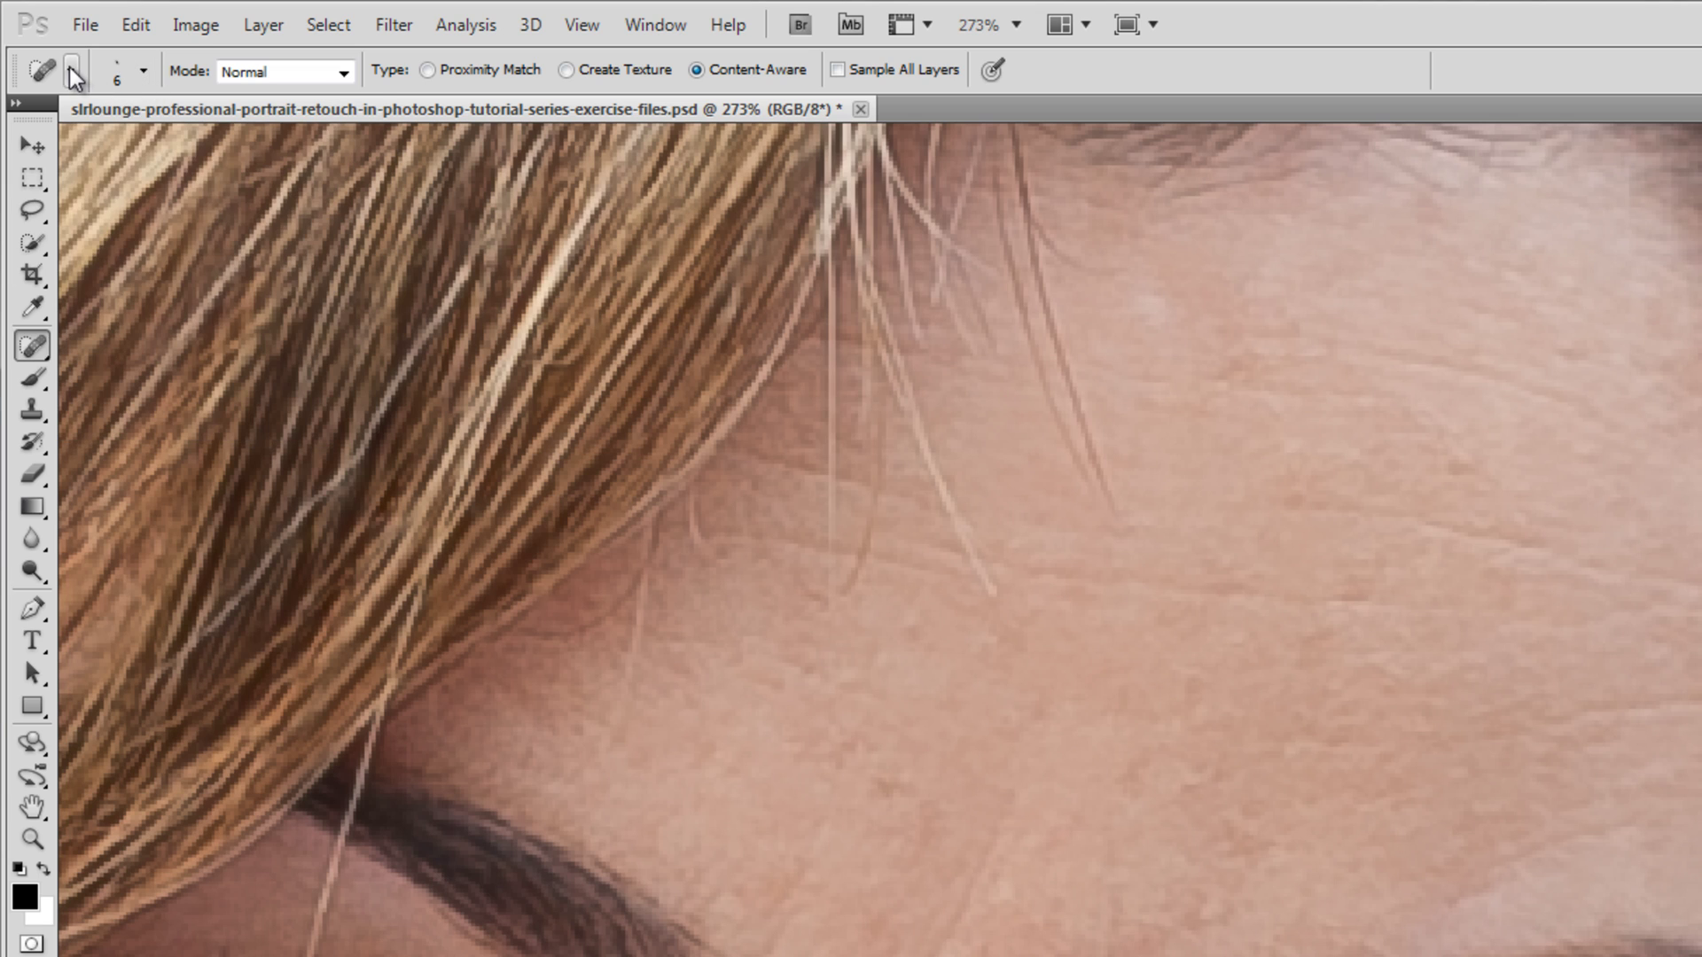
left_click(71, 74)
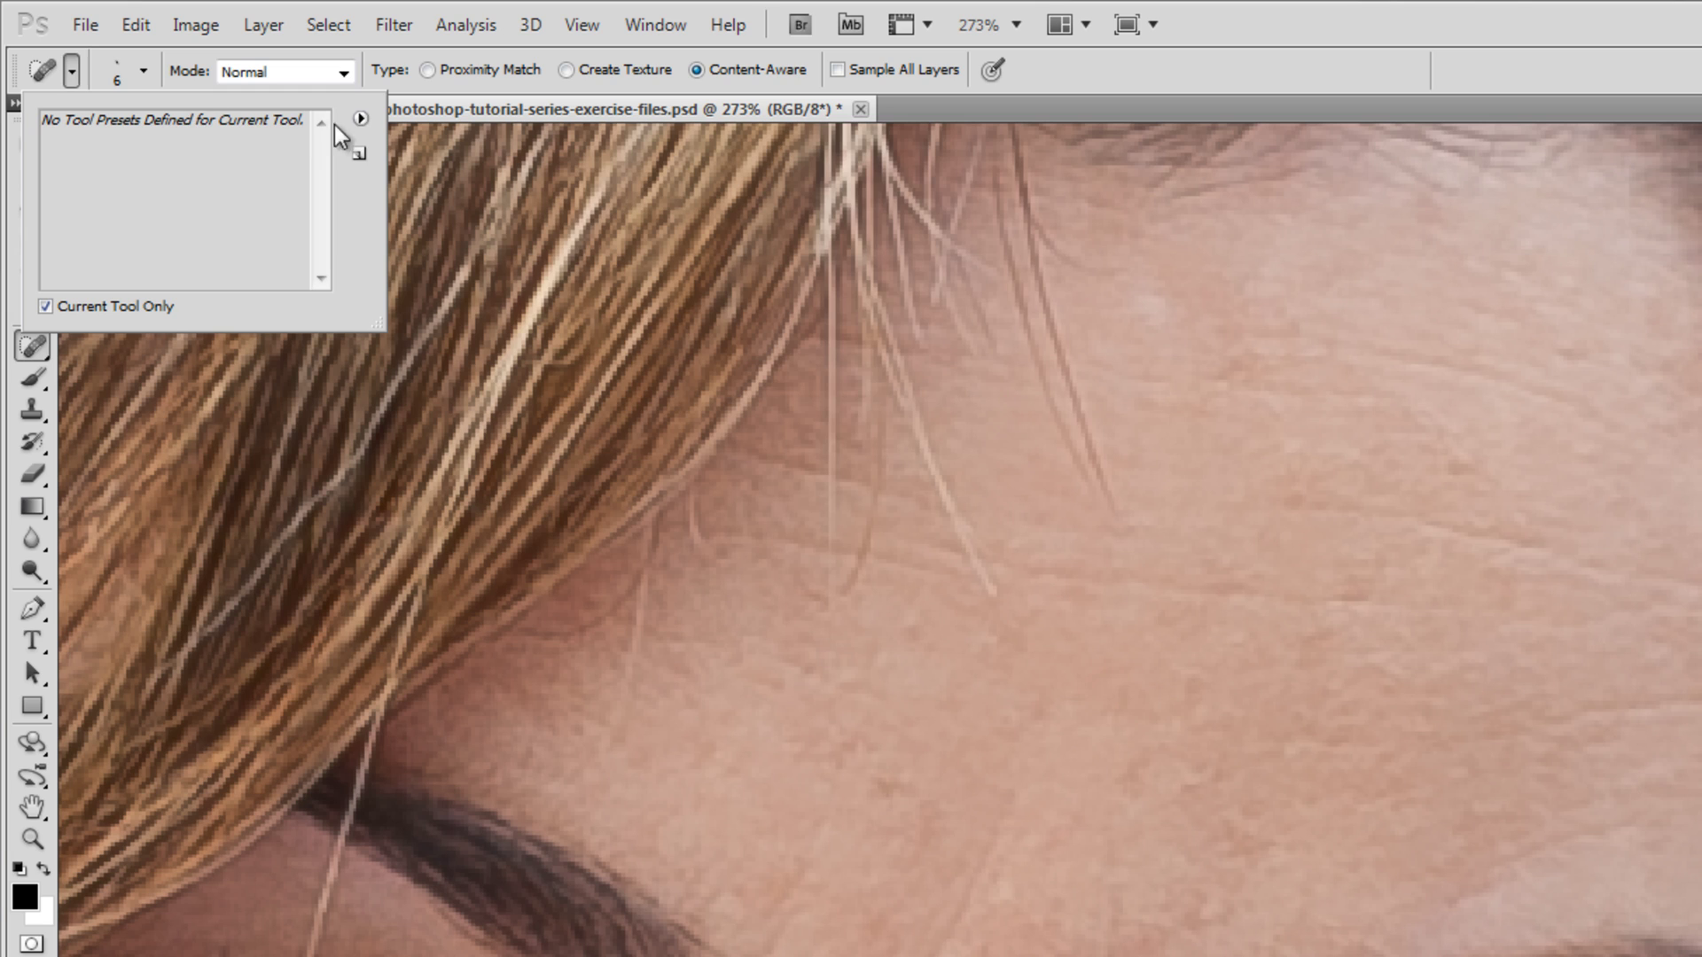
- Save the current spot-healing brush as the tool preset 'Left Angle'
left_click(358, 152)
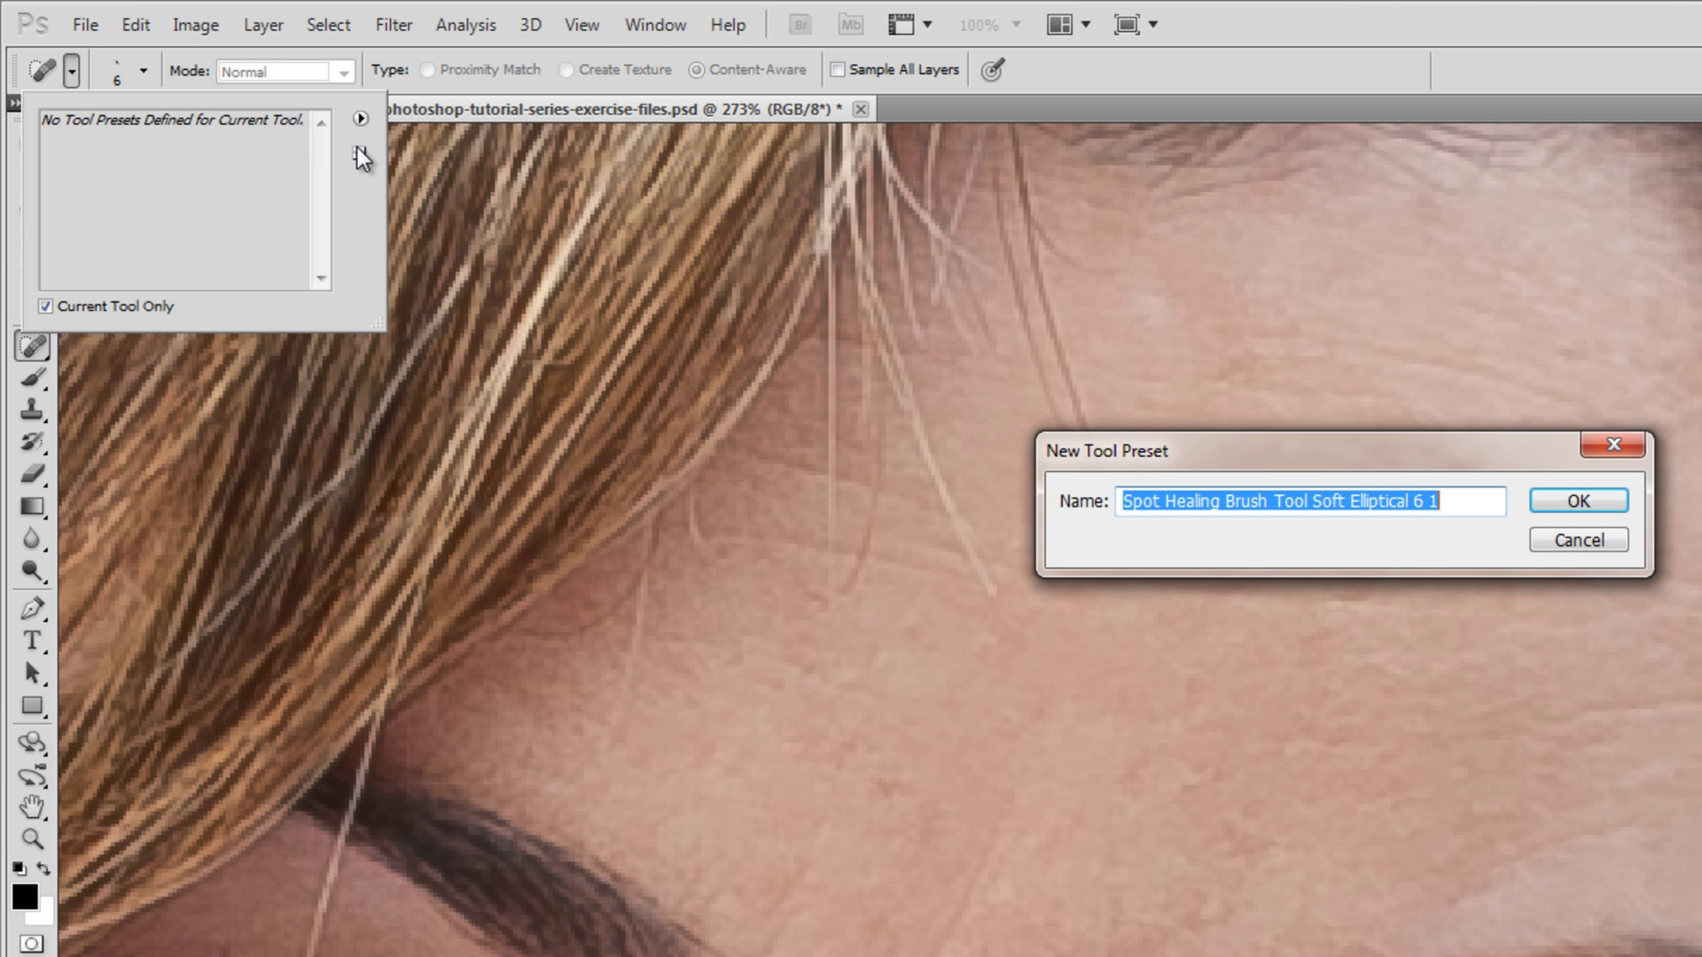
type("Left Angle")
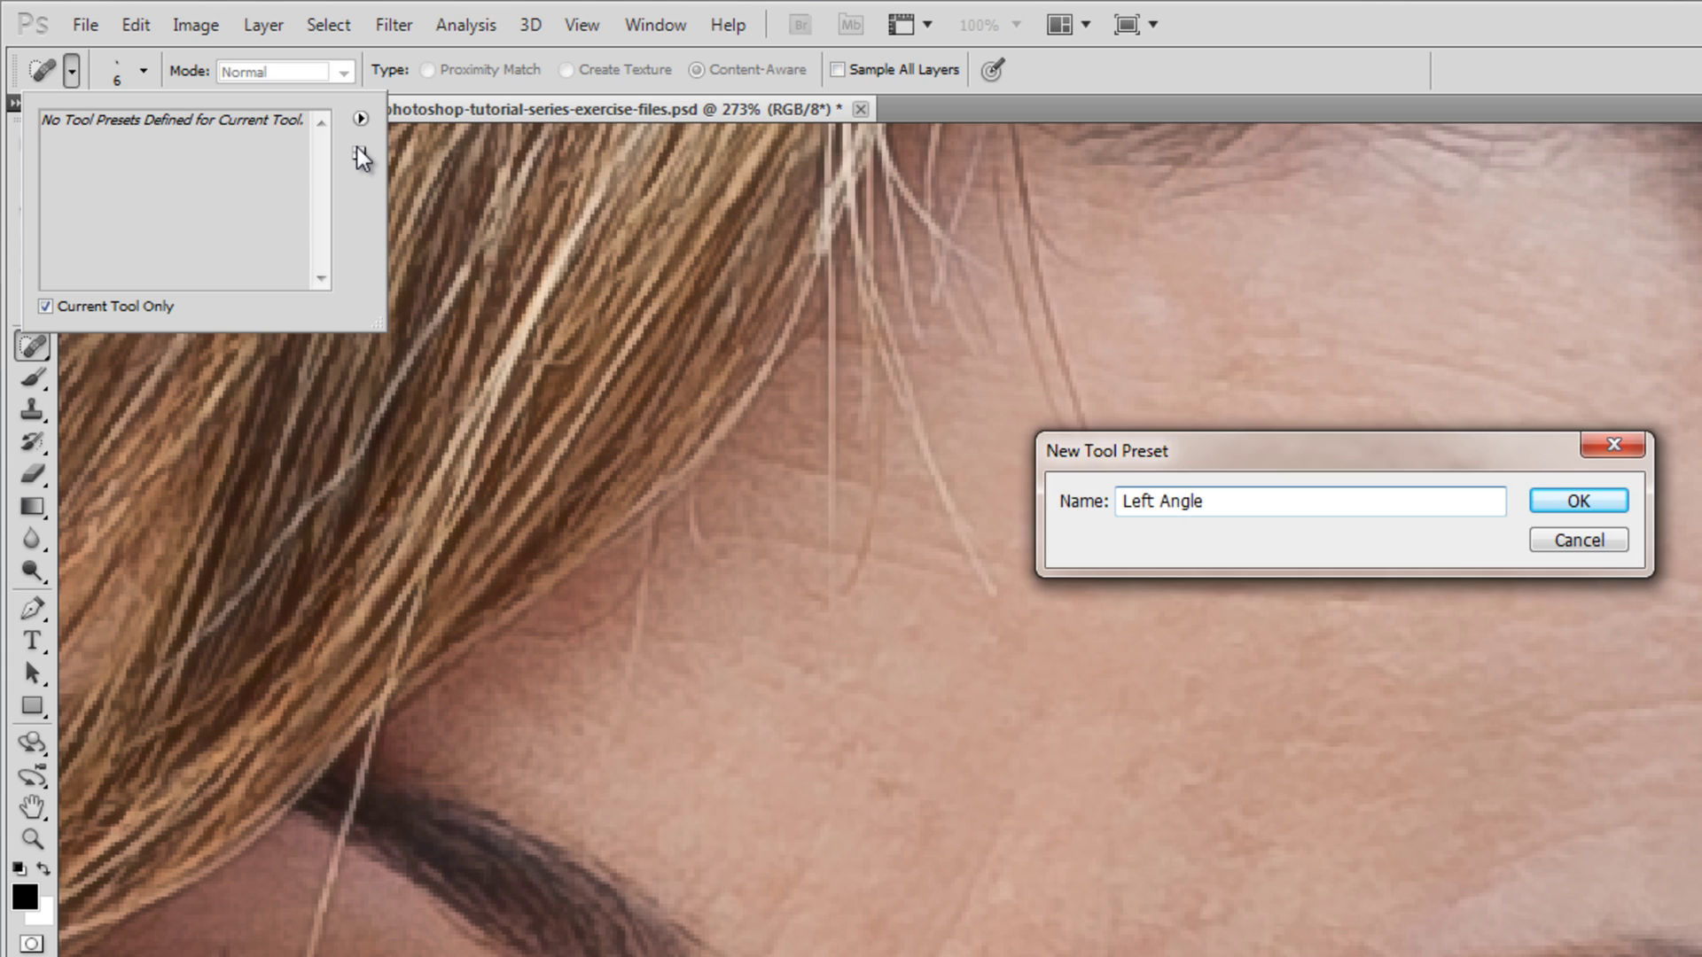
key("Return")
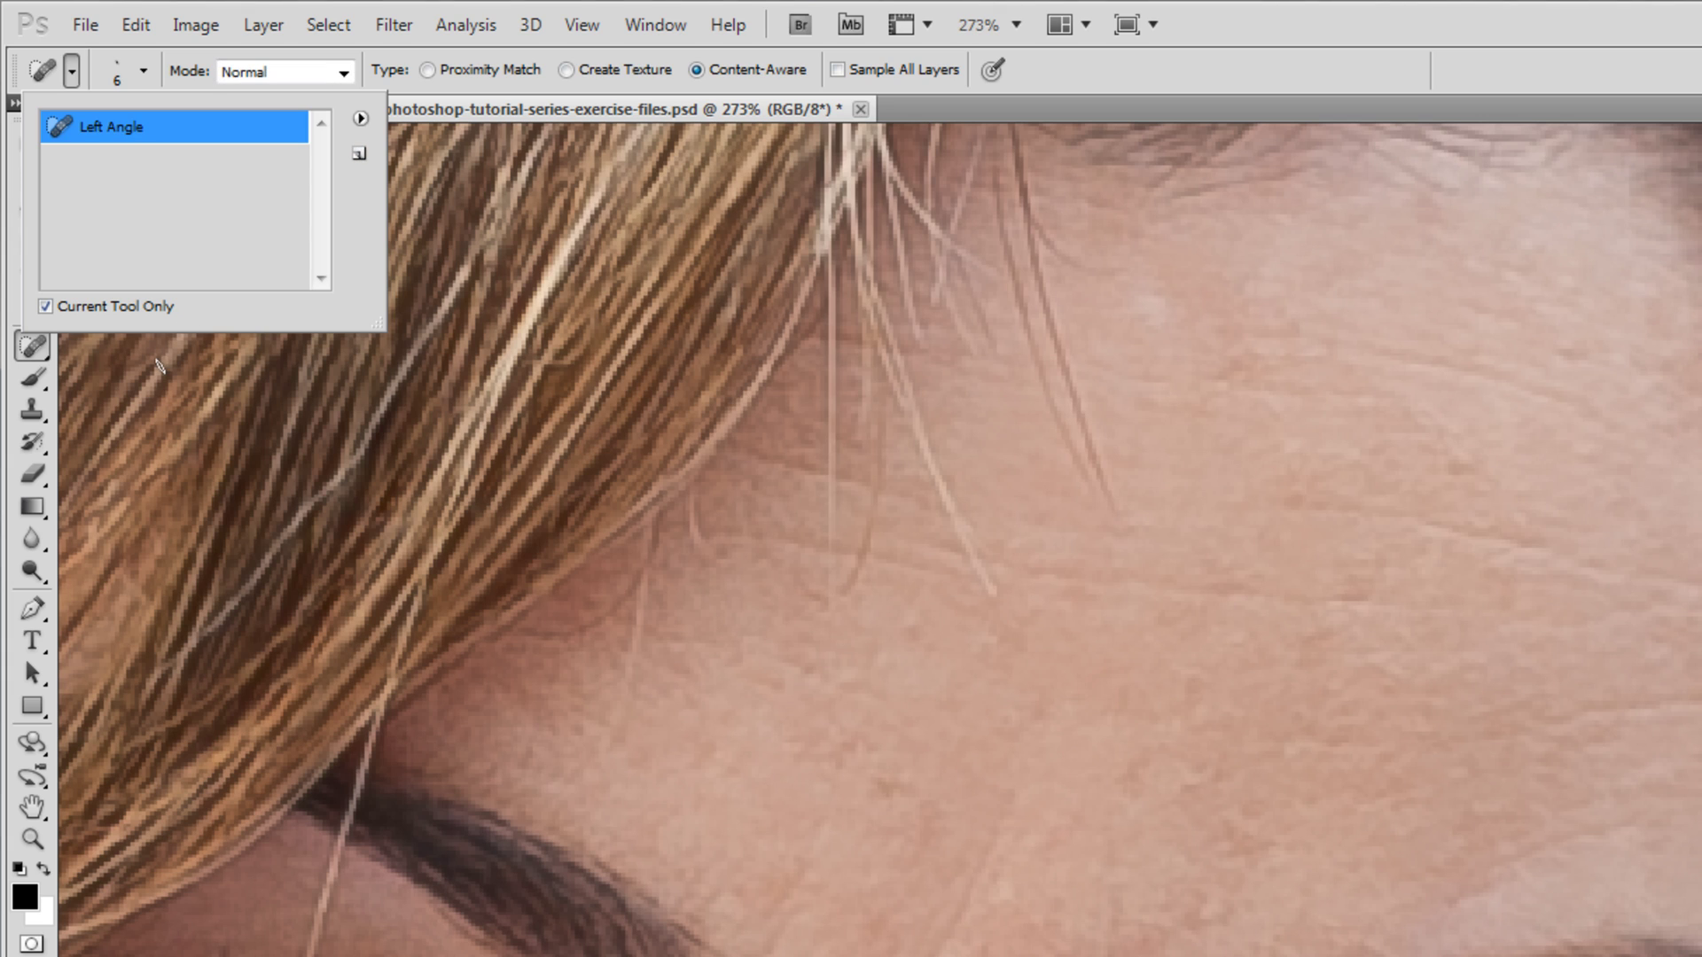
left_click(144, 78)
- Change the brush tip to a 50° angle and 15 px size
left_click(143, 78)
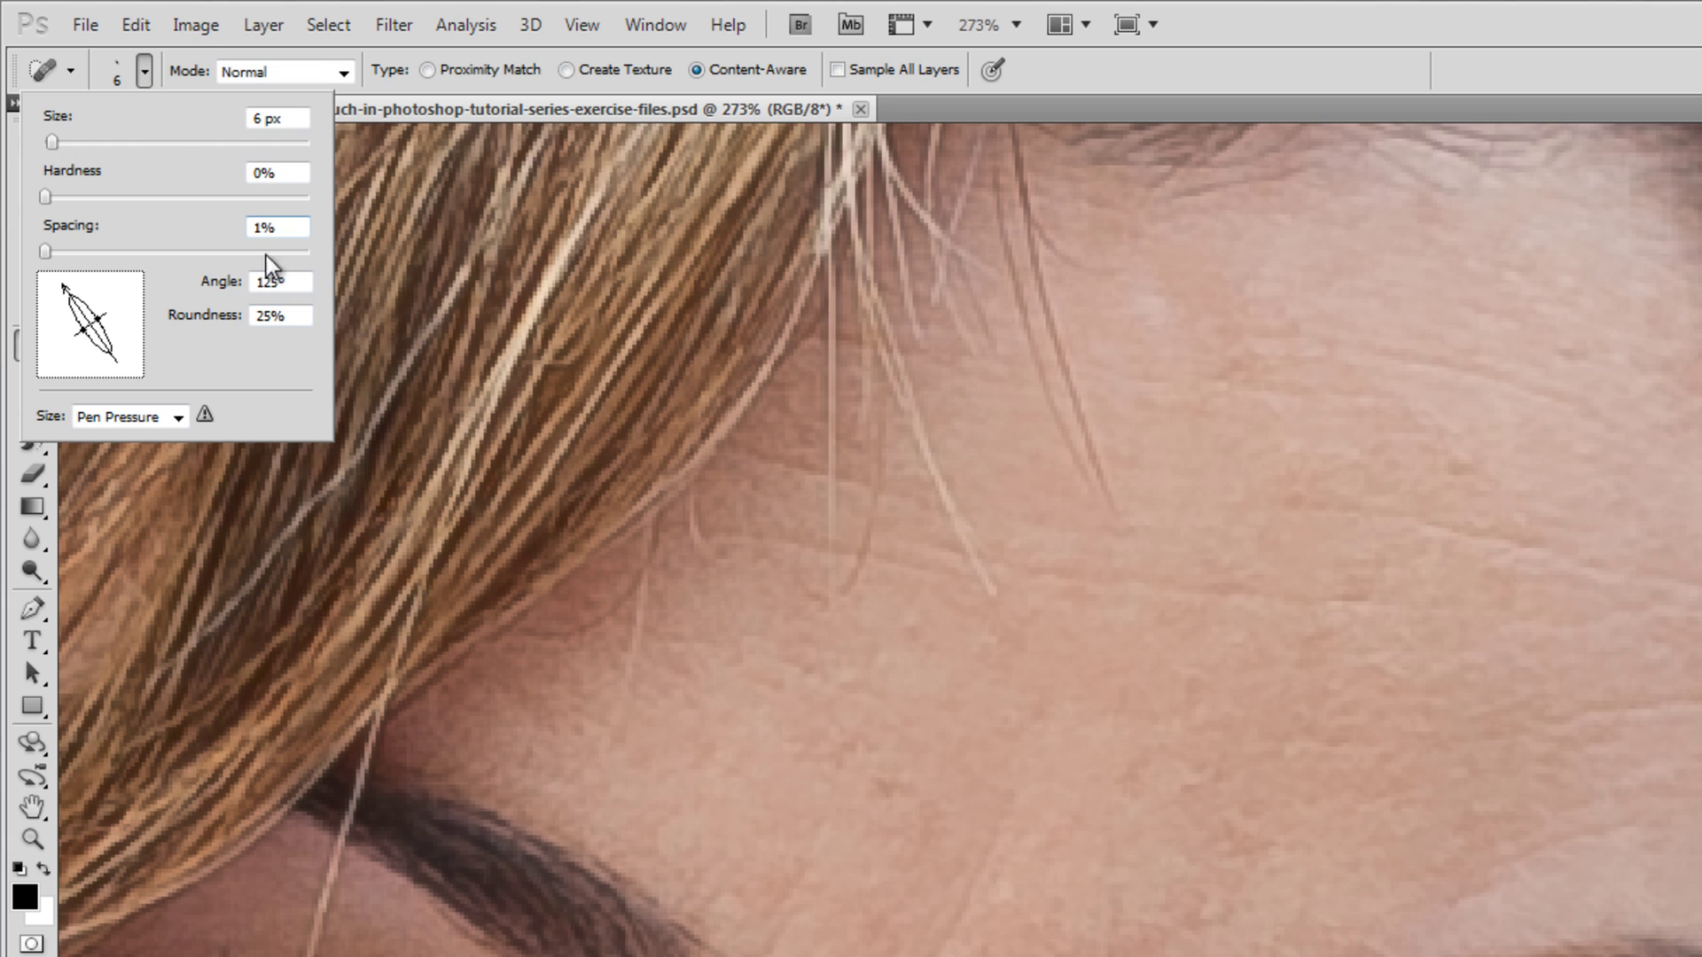
double_click(271, 282)
type("50")
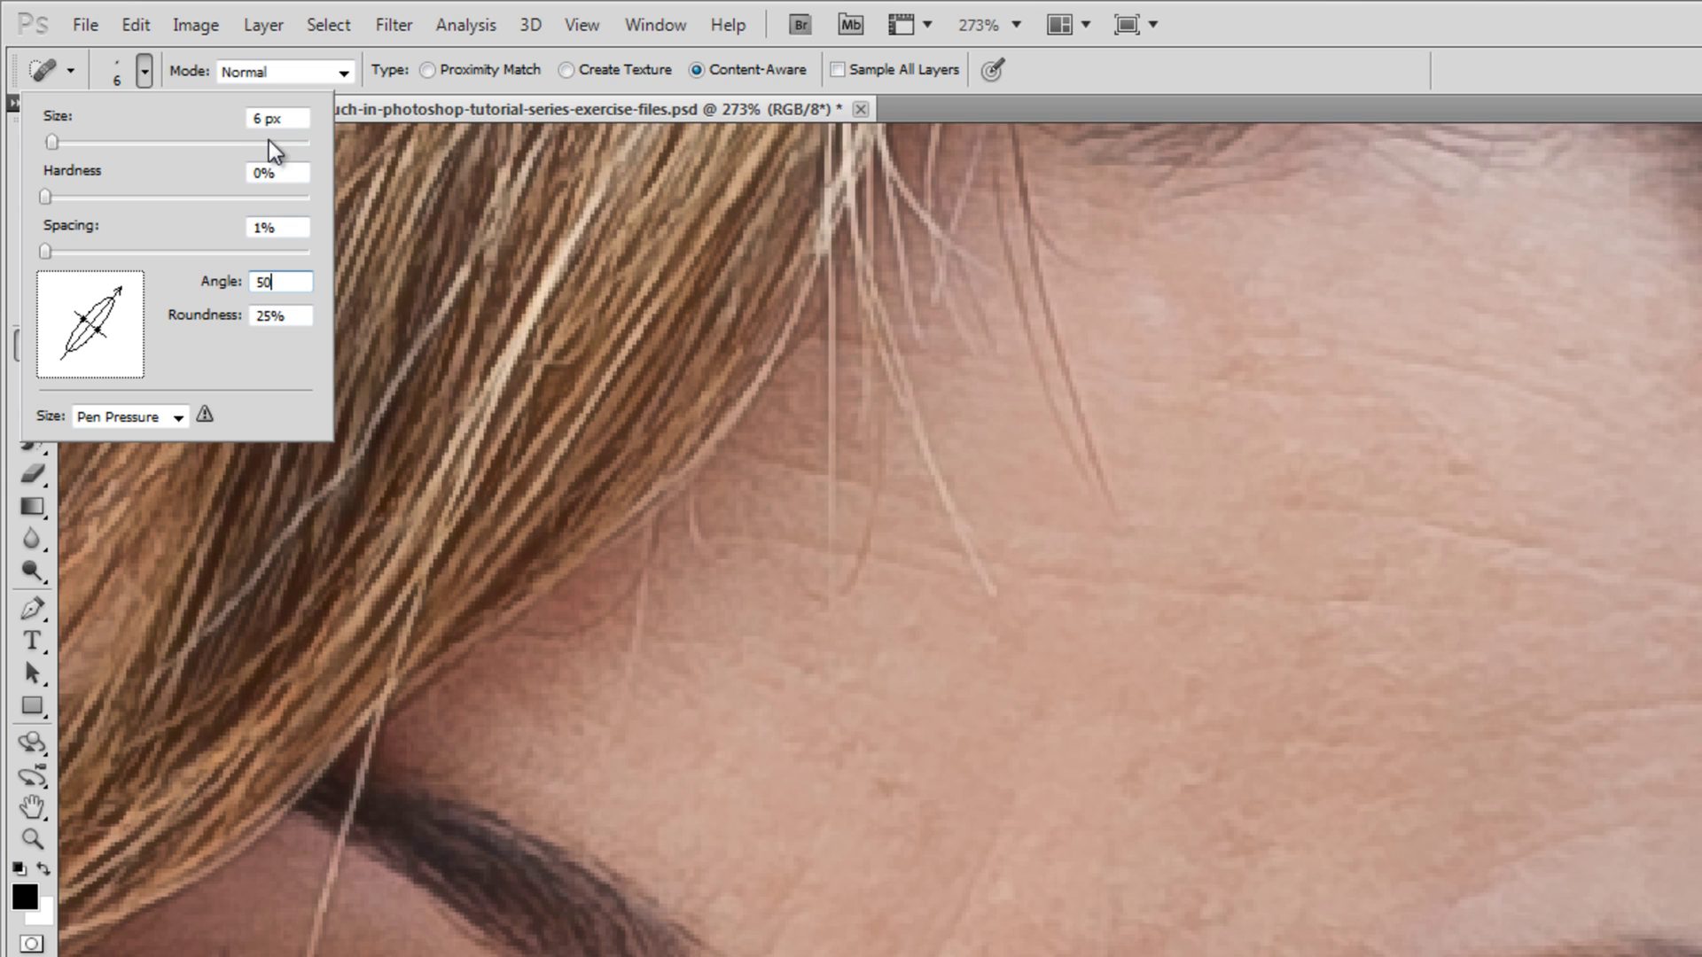
left_click(294, 119)
type("15")
key("Tab")
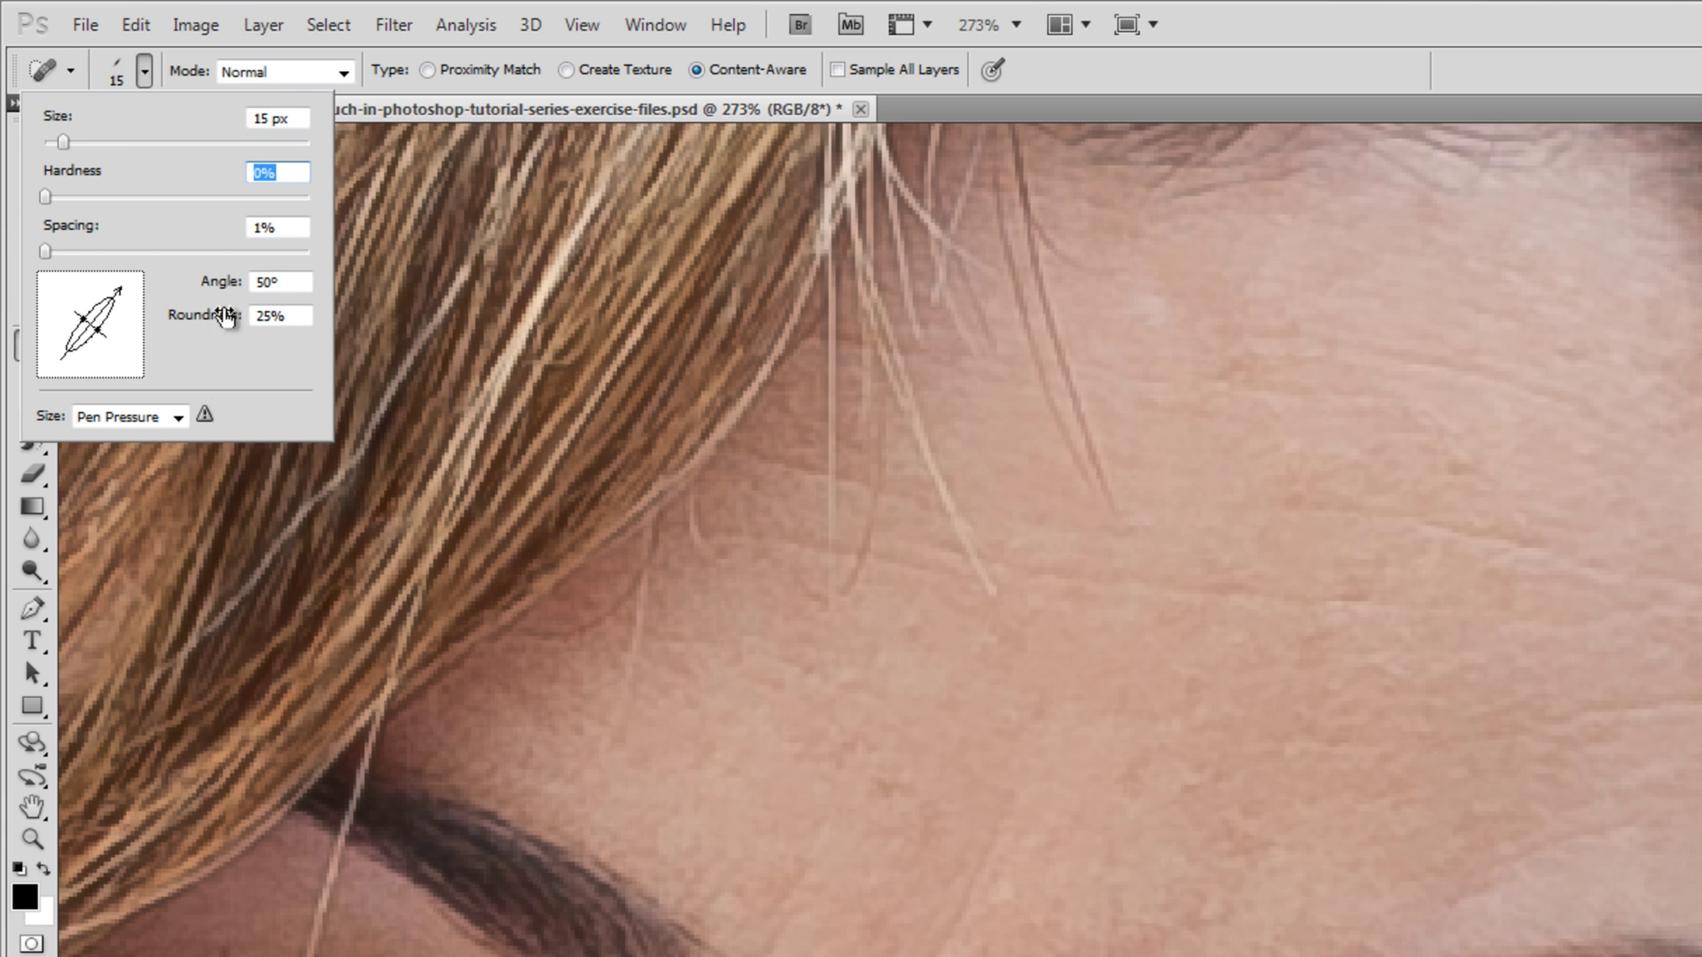
left_click(147, 80)
- Save this brush as the tool preset 'Right Angle'
left_click(71, 76)
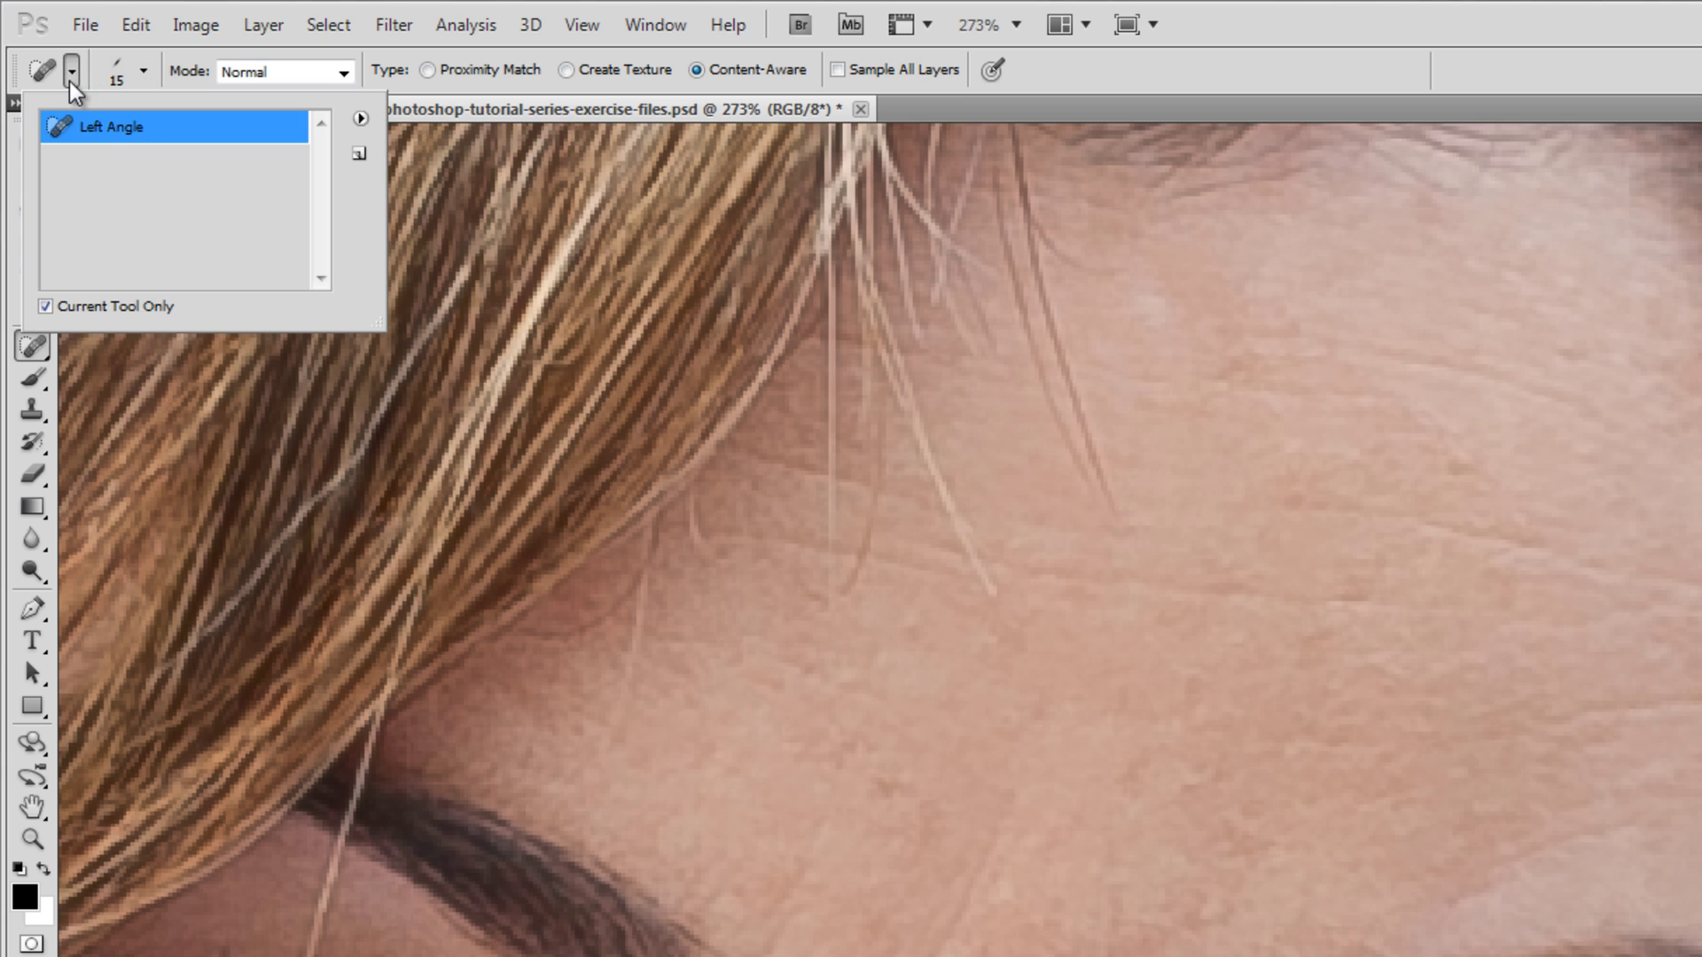
left_click(359, 155)
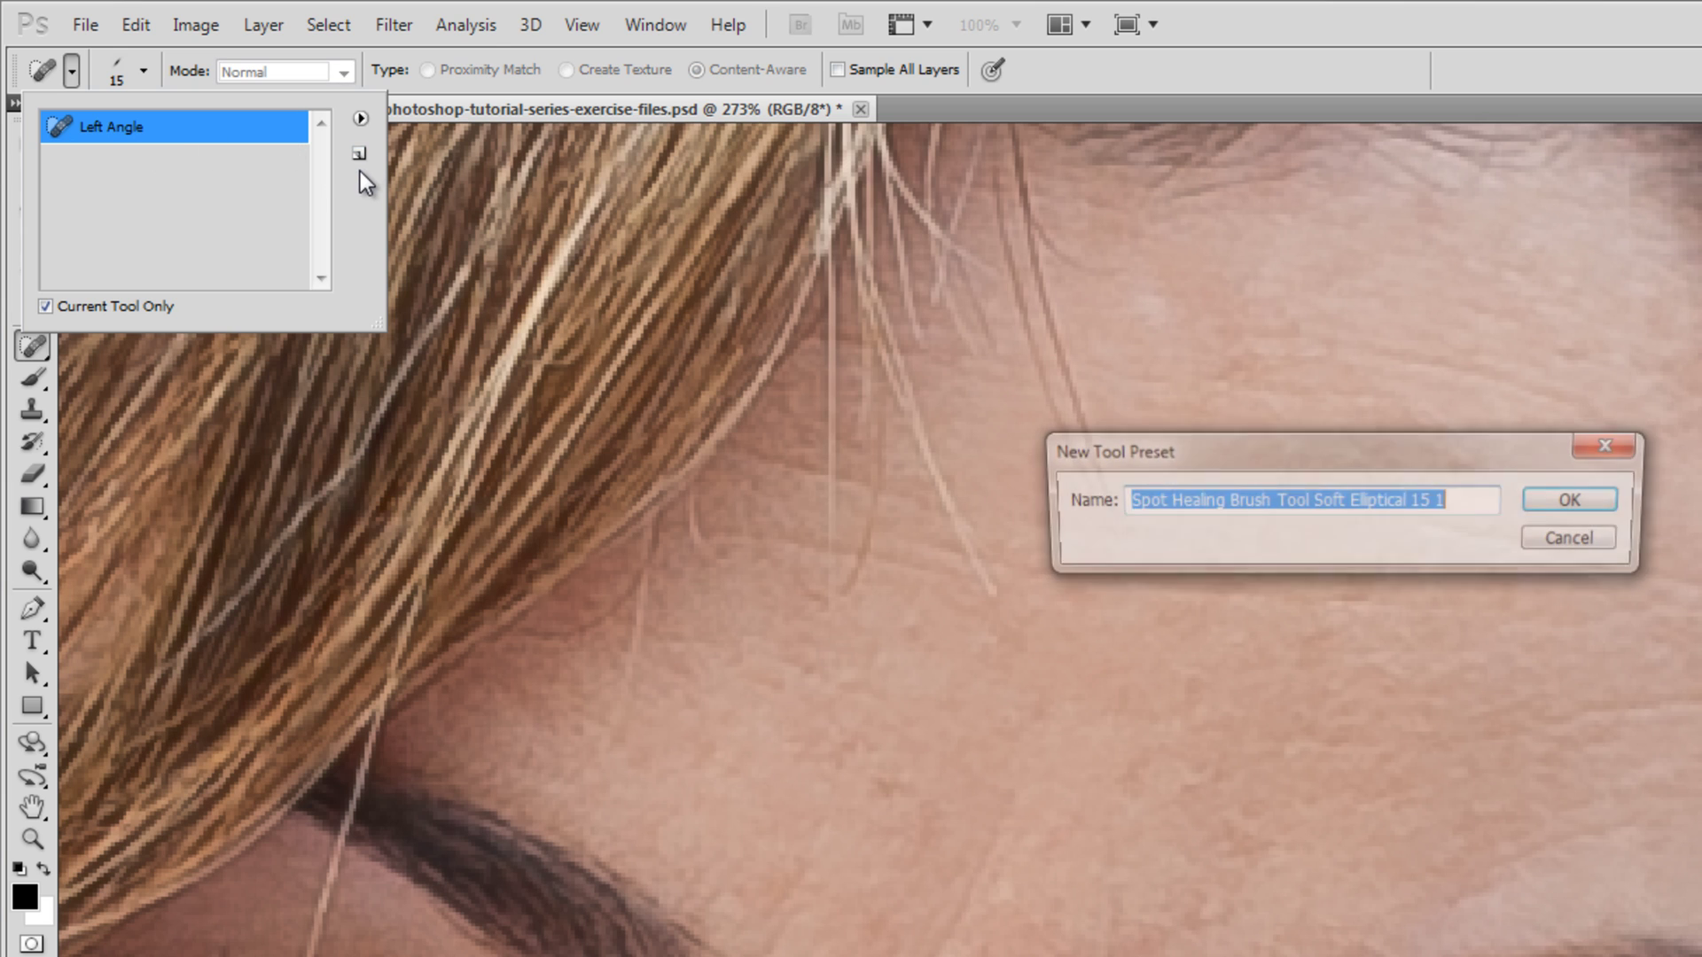
type("Right Angle")
key("Return")
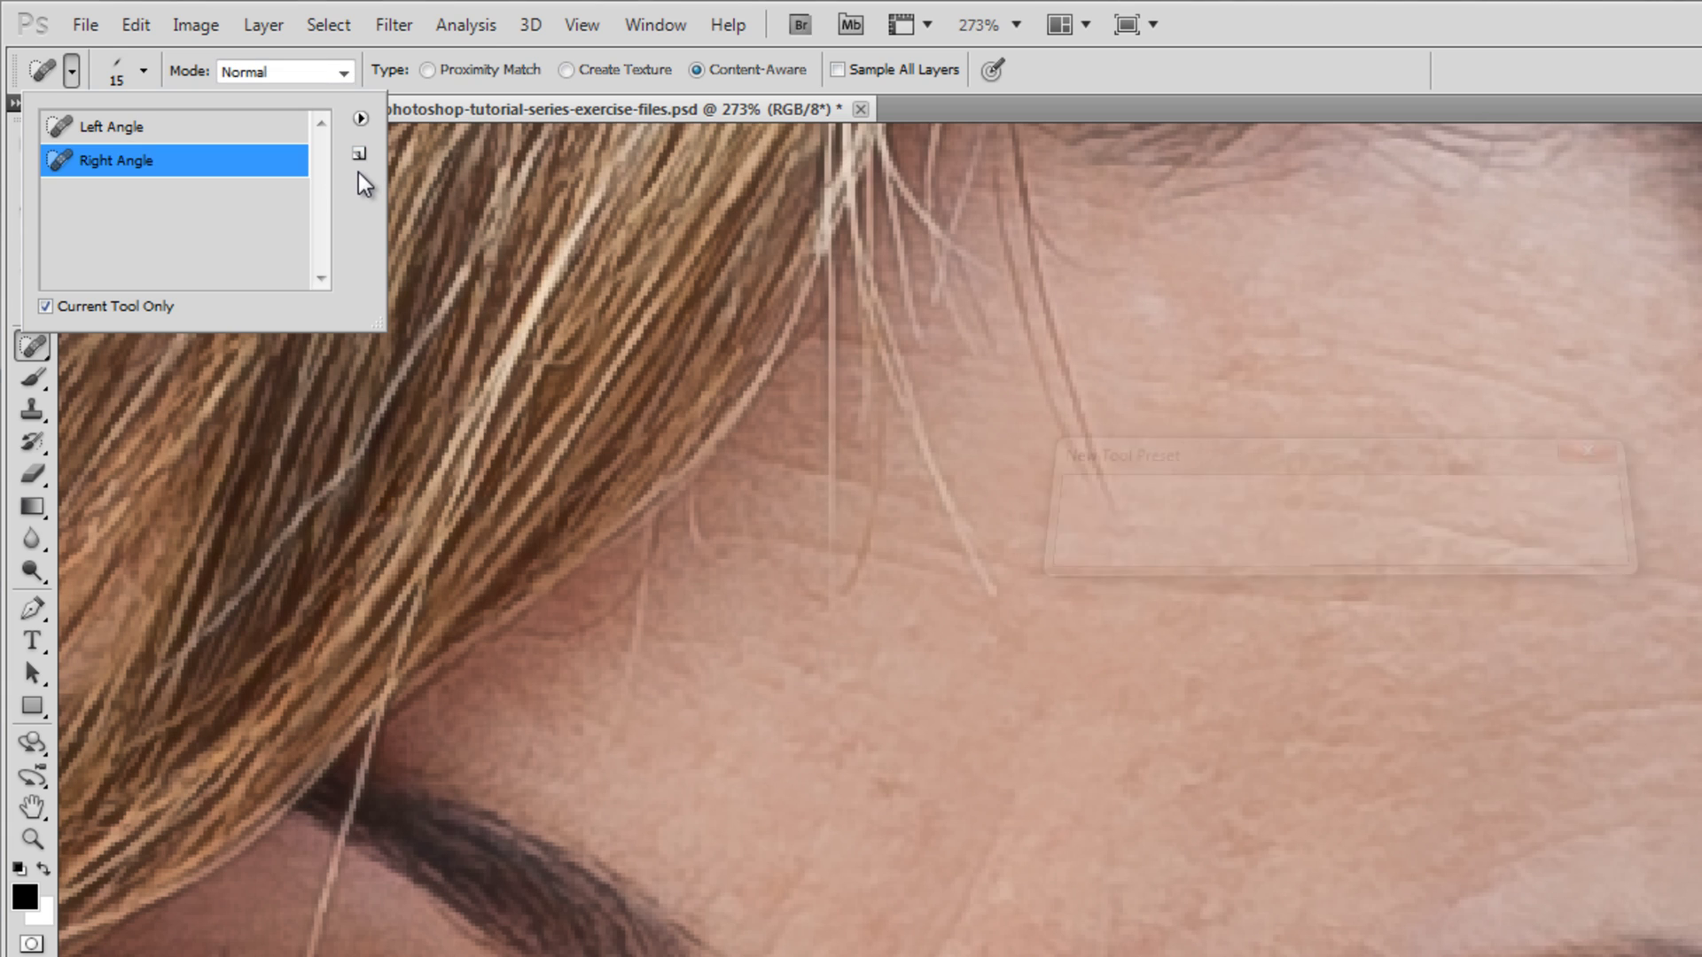
- Set the brush tip angle to 0°
left_click(142, 70)
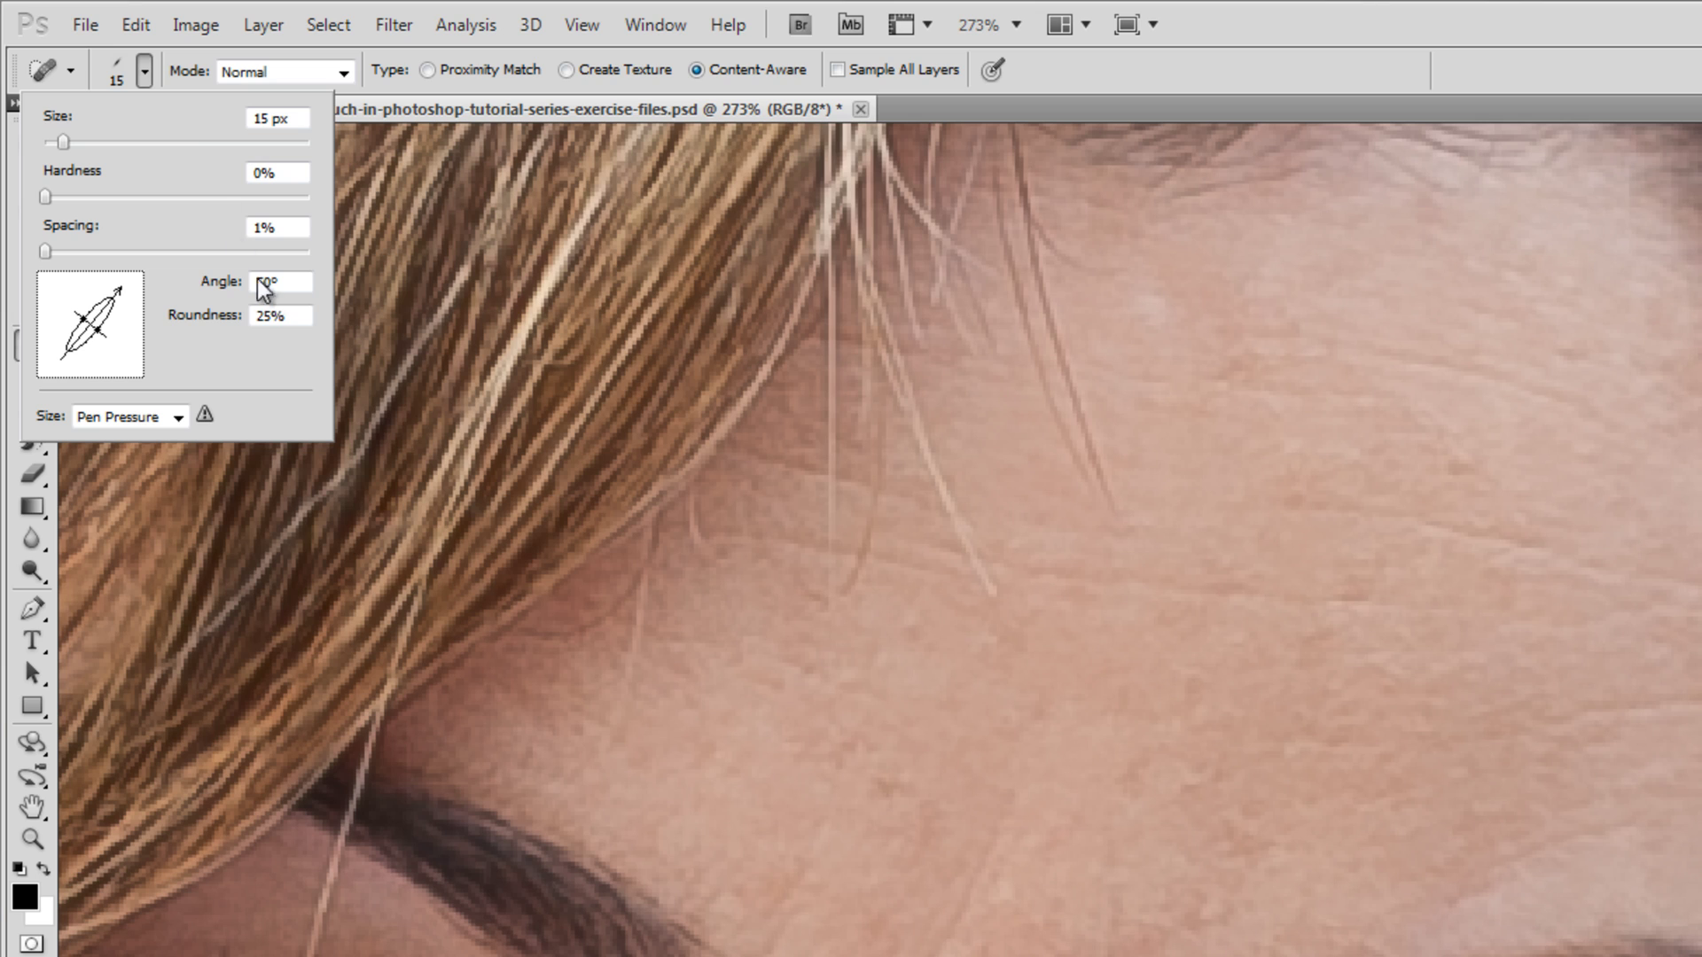
double_click(282, 315)
key("shift+Tab")
type("0")
key("Tab")
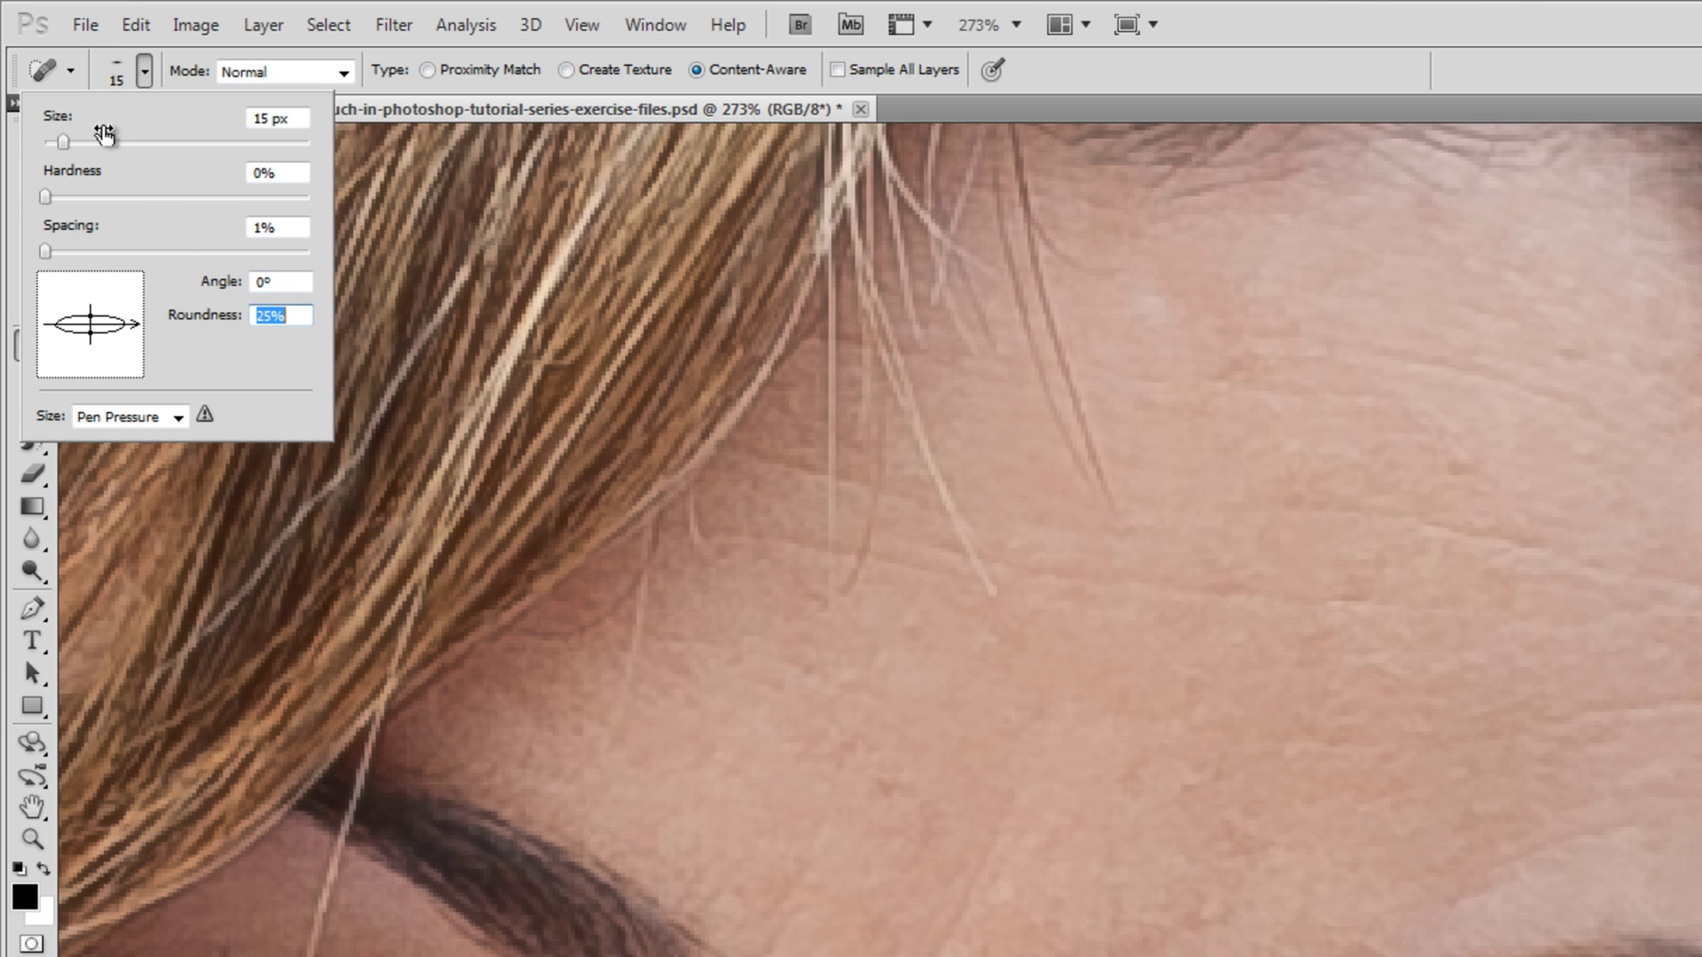
- Save this brush as the tool preset 'Flat Angle'
left_click(70, 79)
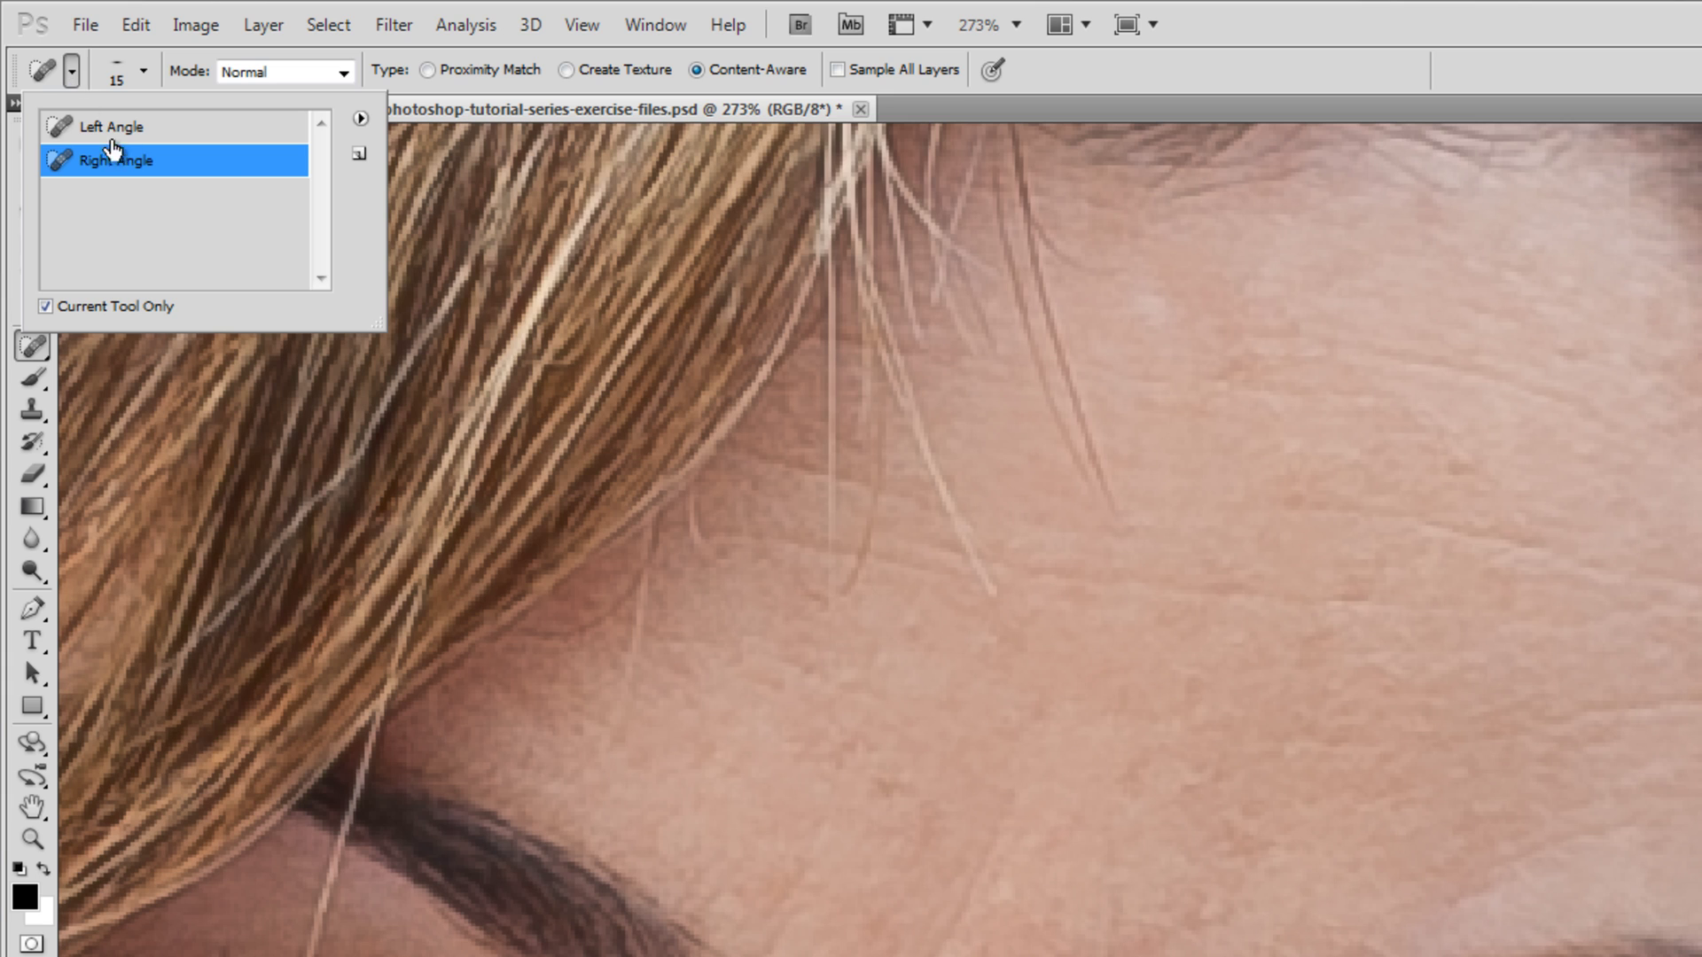
left_click(359, 155)
type("Flat")
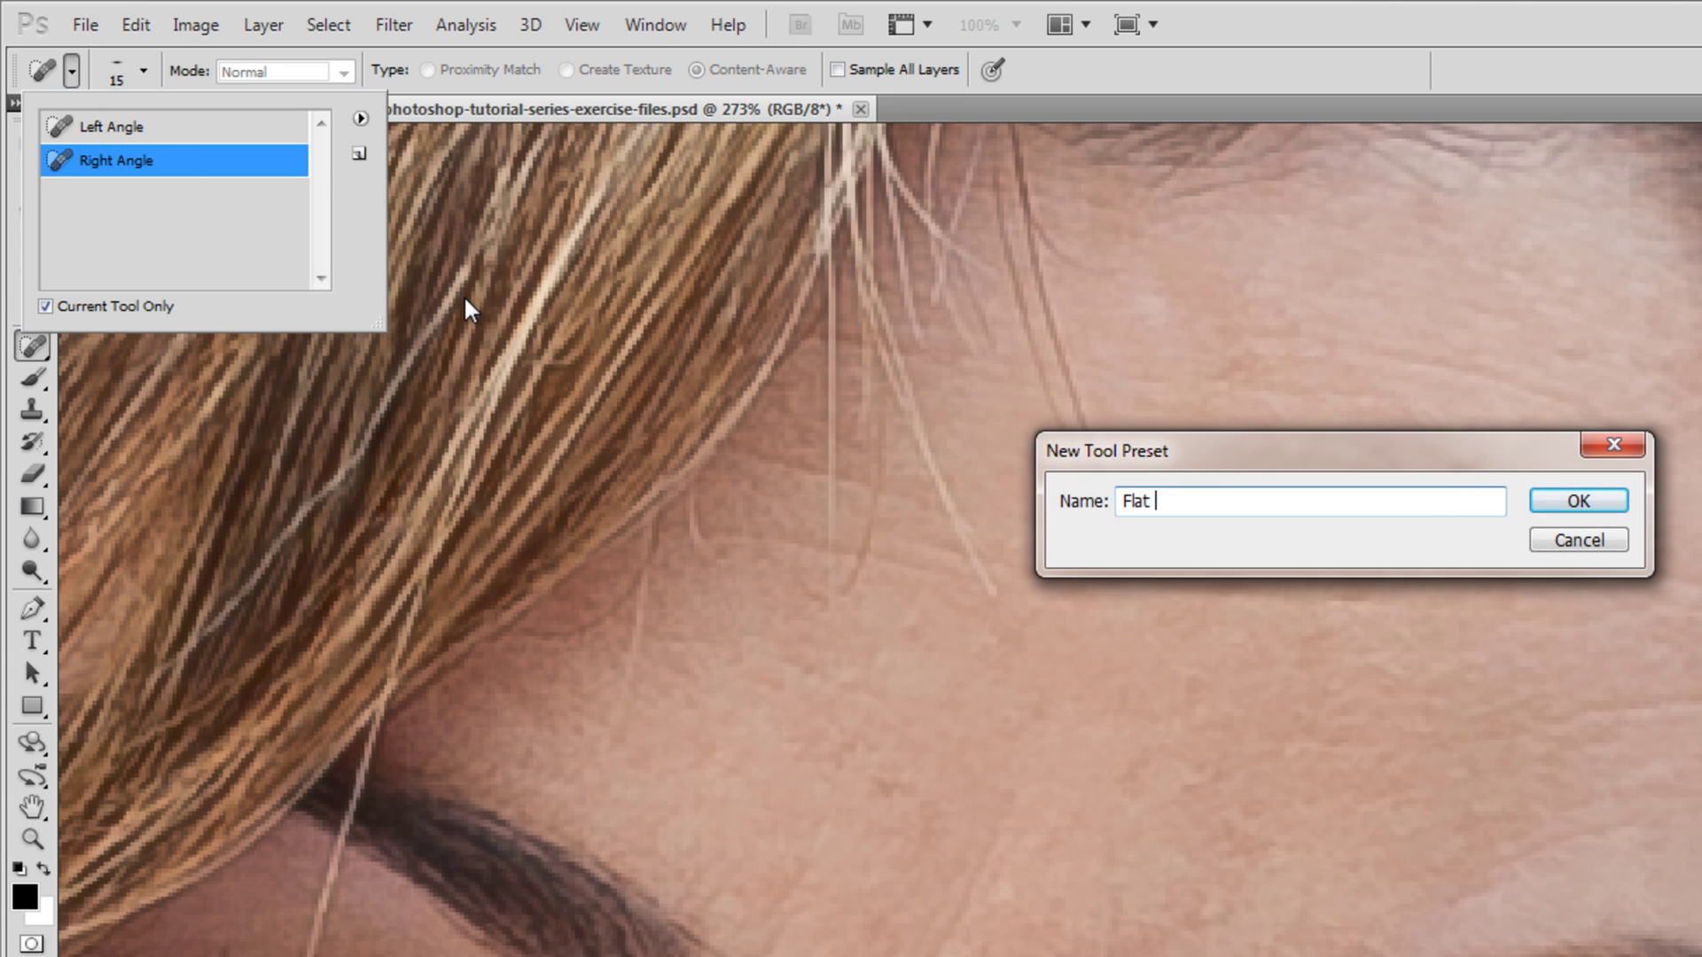
type(" Angle")
key("Return")
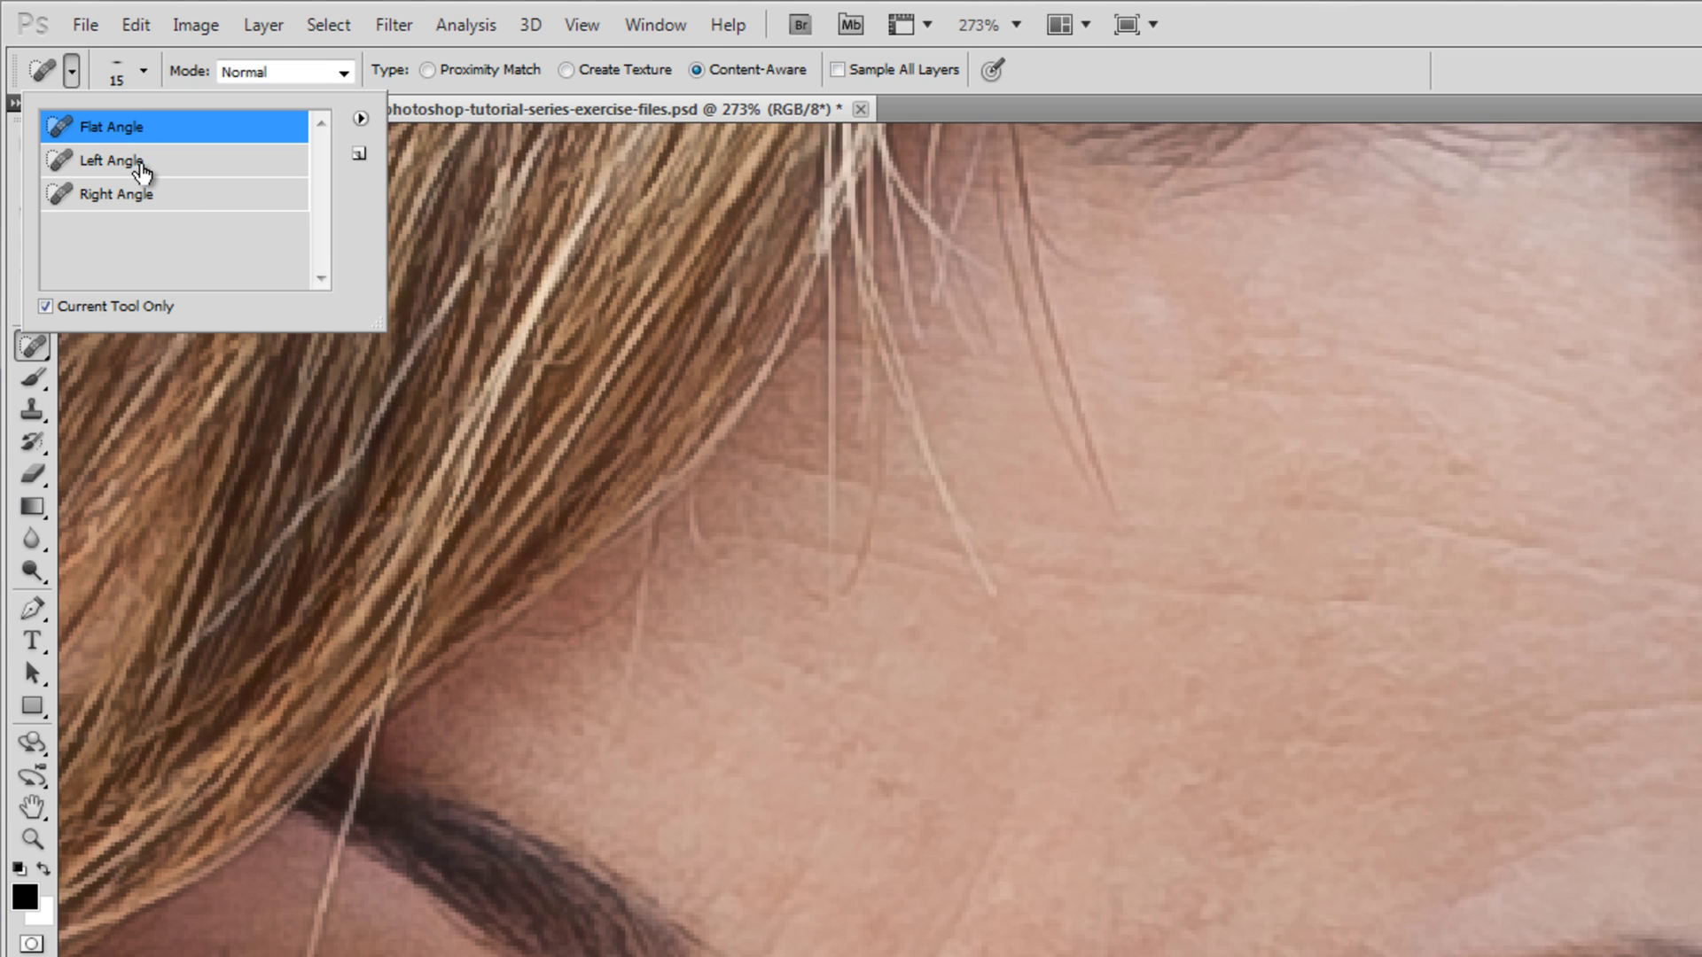
- Set the brush tip angle back to a 120° left tilt
left_click(145, 78)
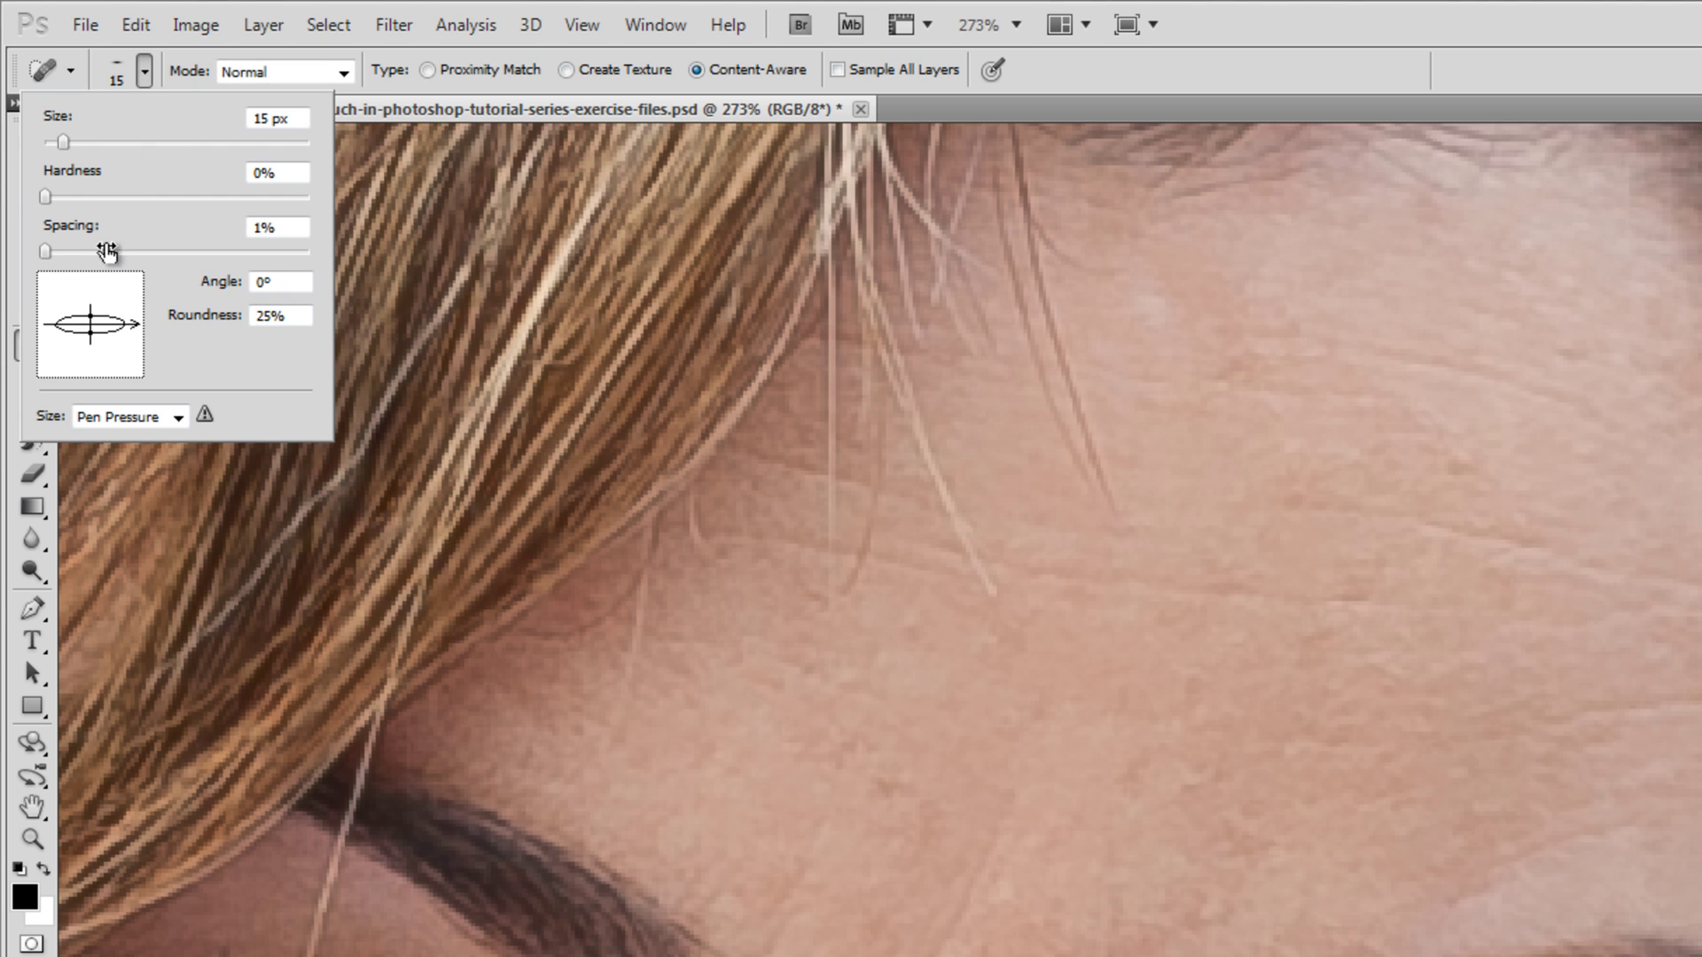
left_click(266, 282)
type("120")
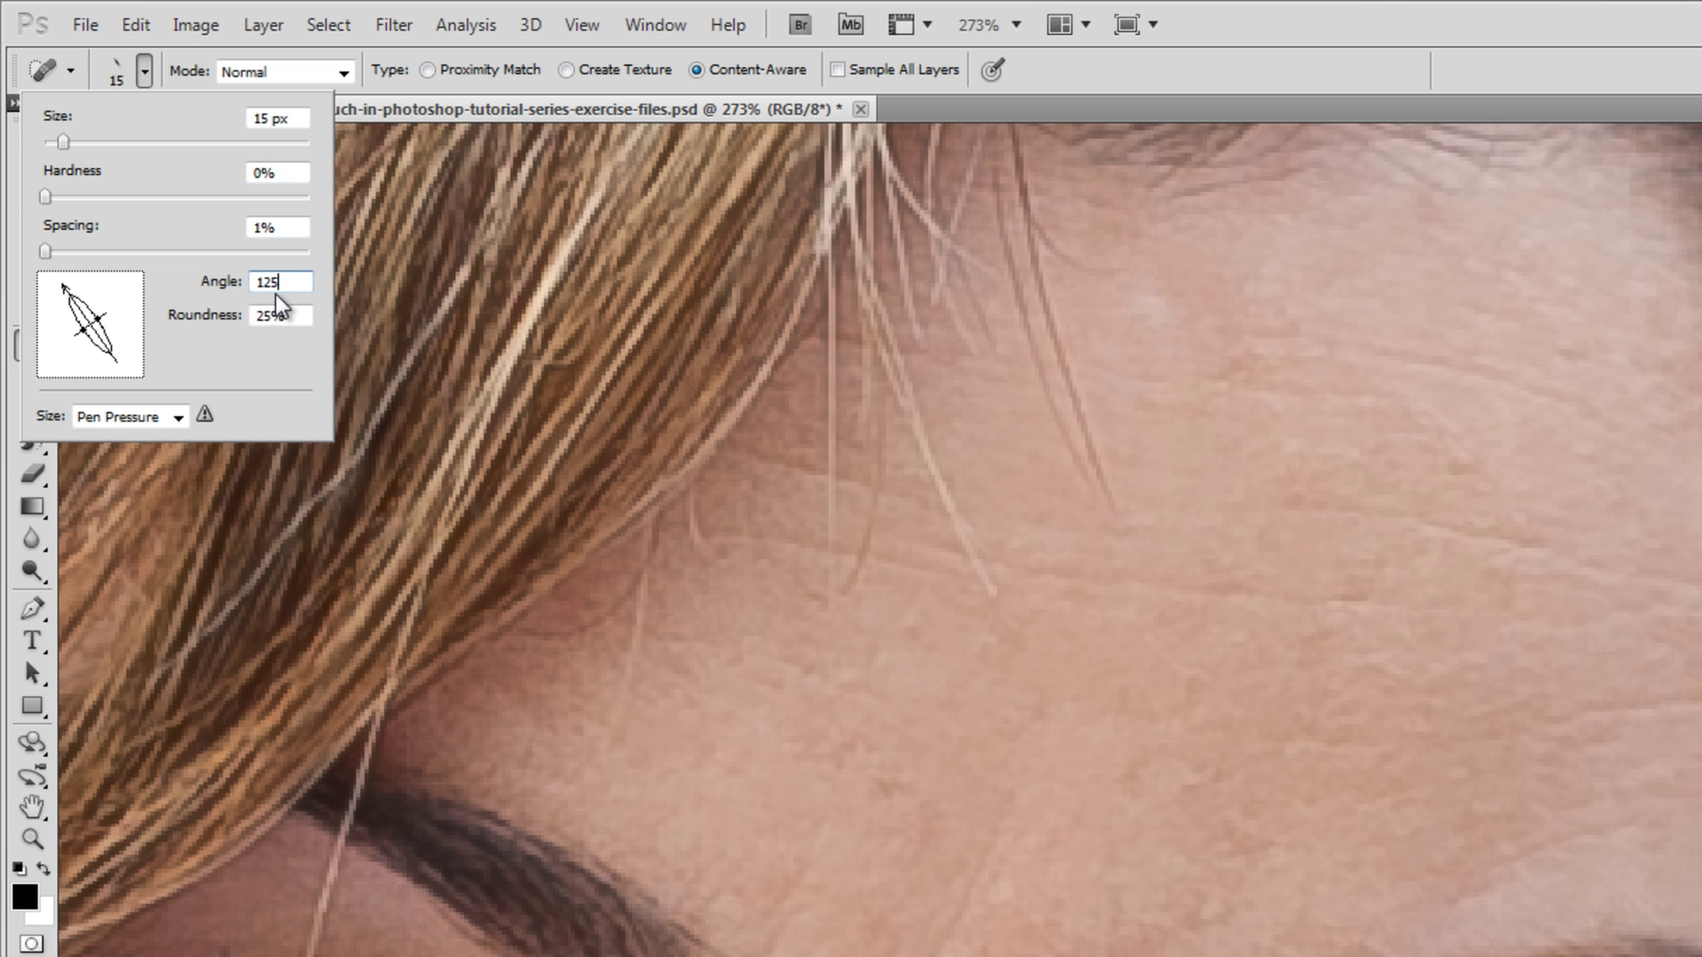
key("Tab")
left_click(140, 71)
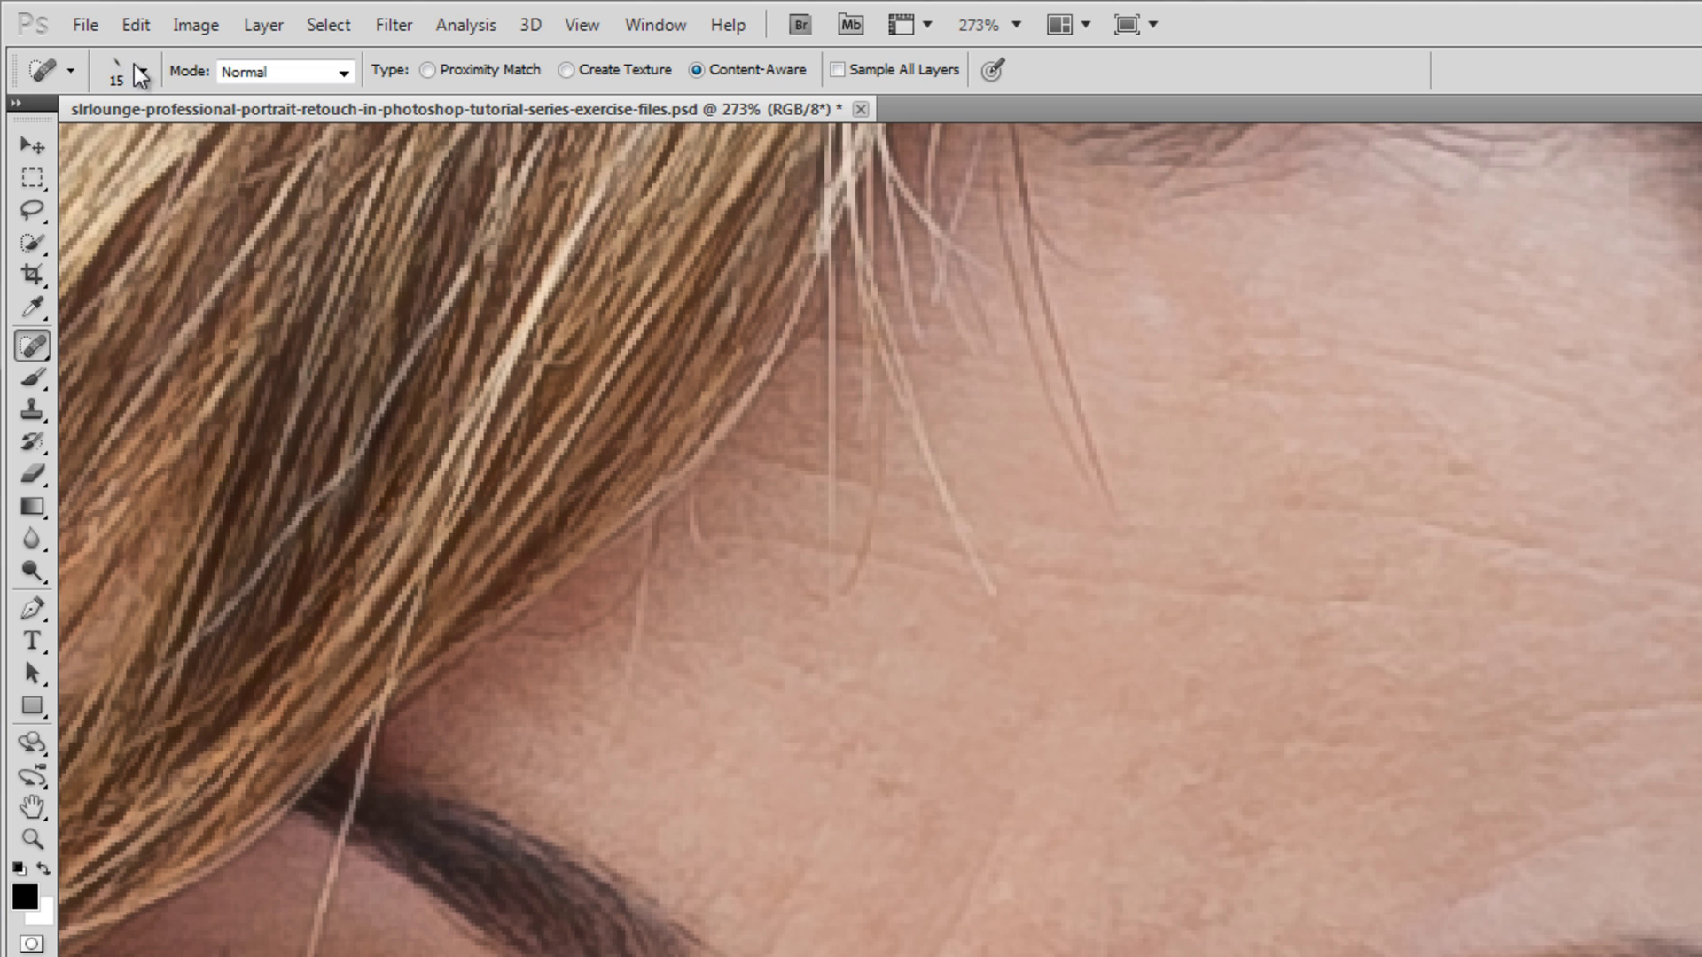
- Delete the old 'Left Angle' tool preset and save a new one named 'Left Angle'
left_click(73, 71)
right_click(117, 161)
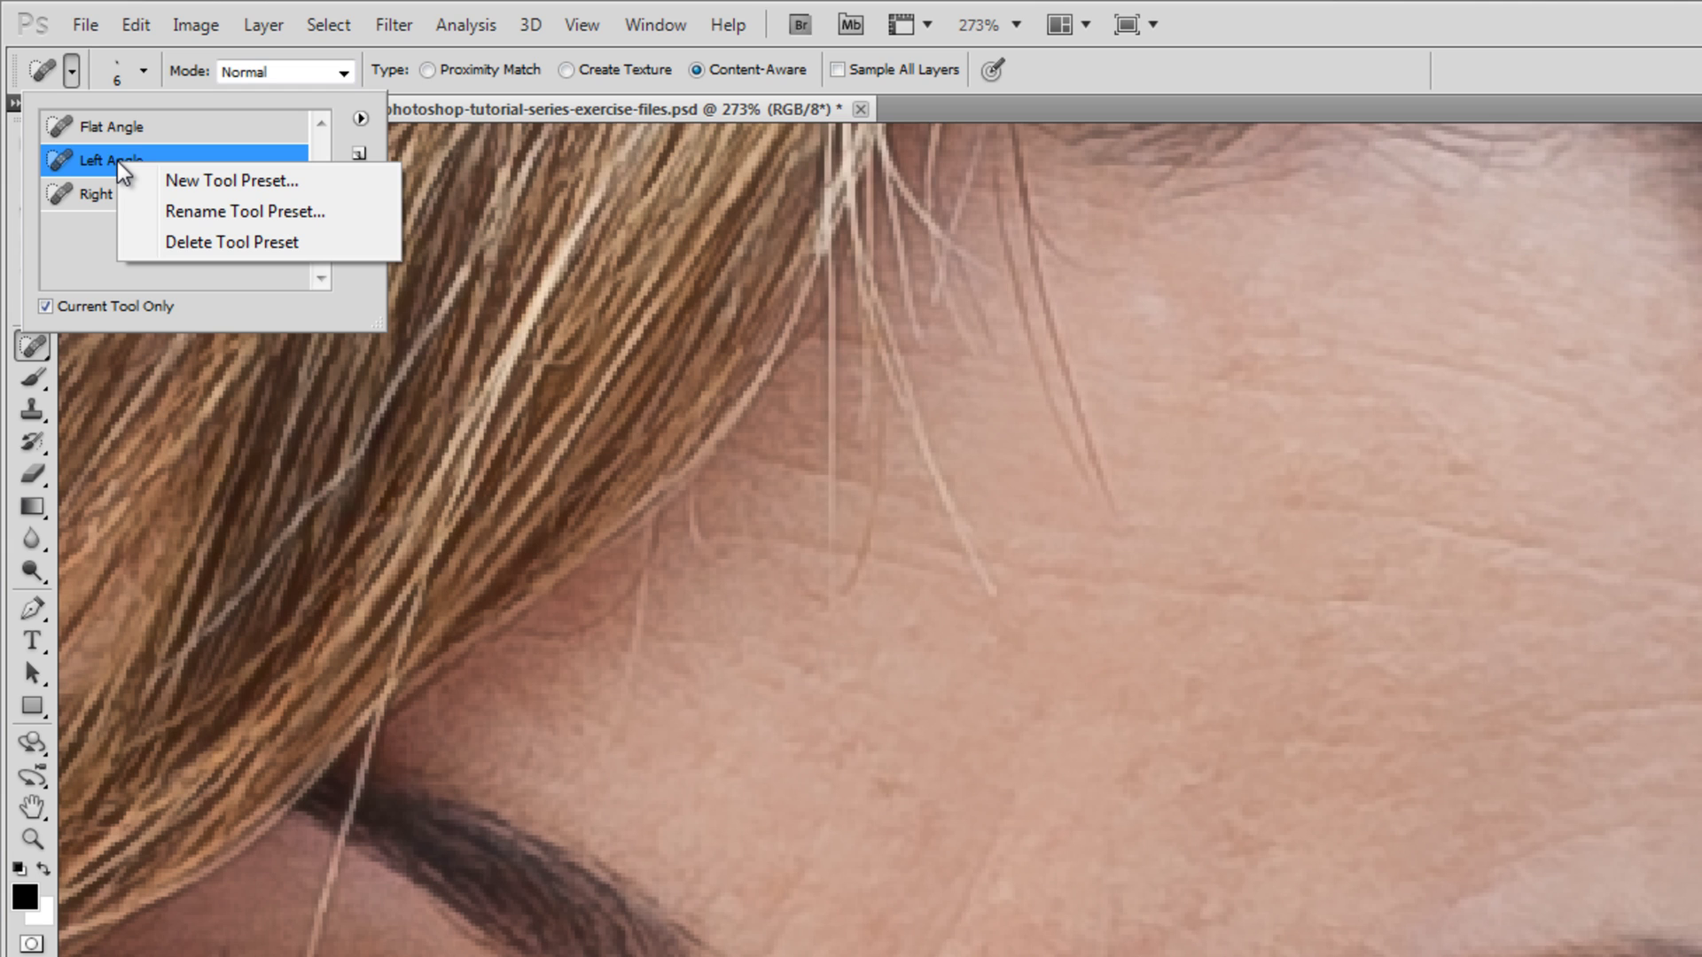
left_click(143, 240)
left_click(358, 156)
key("BackSpace")
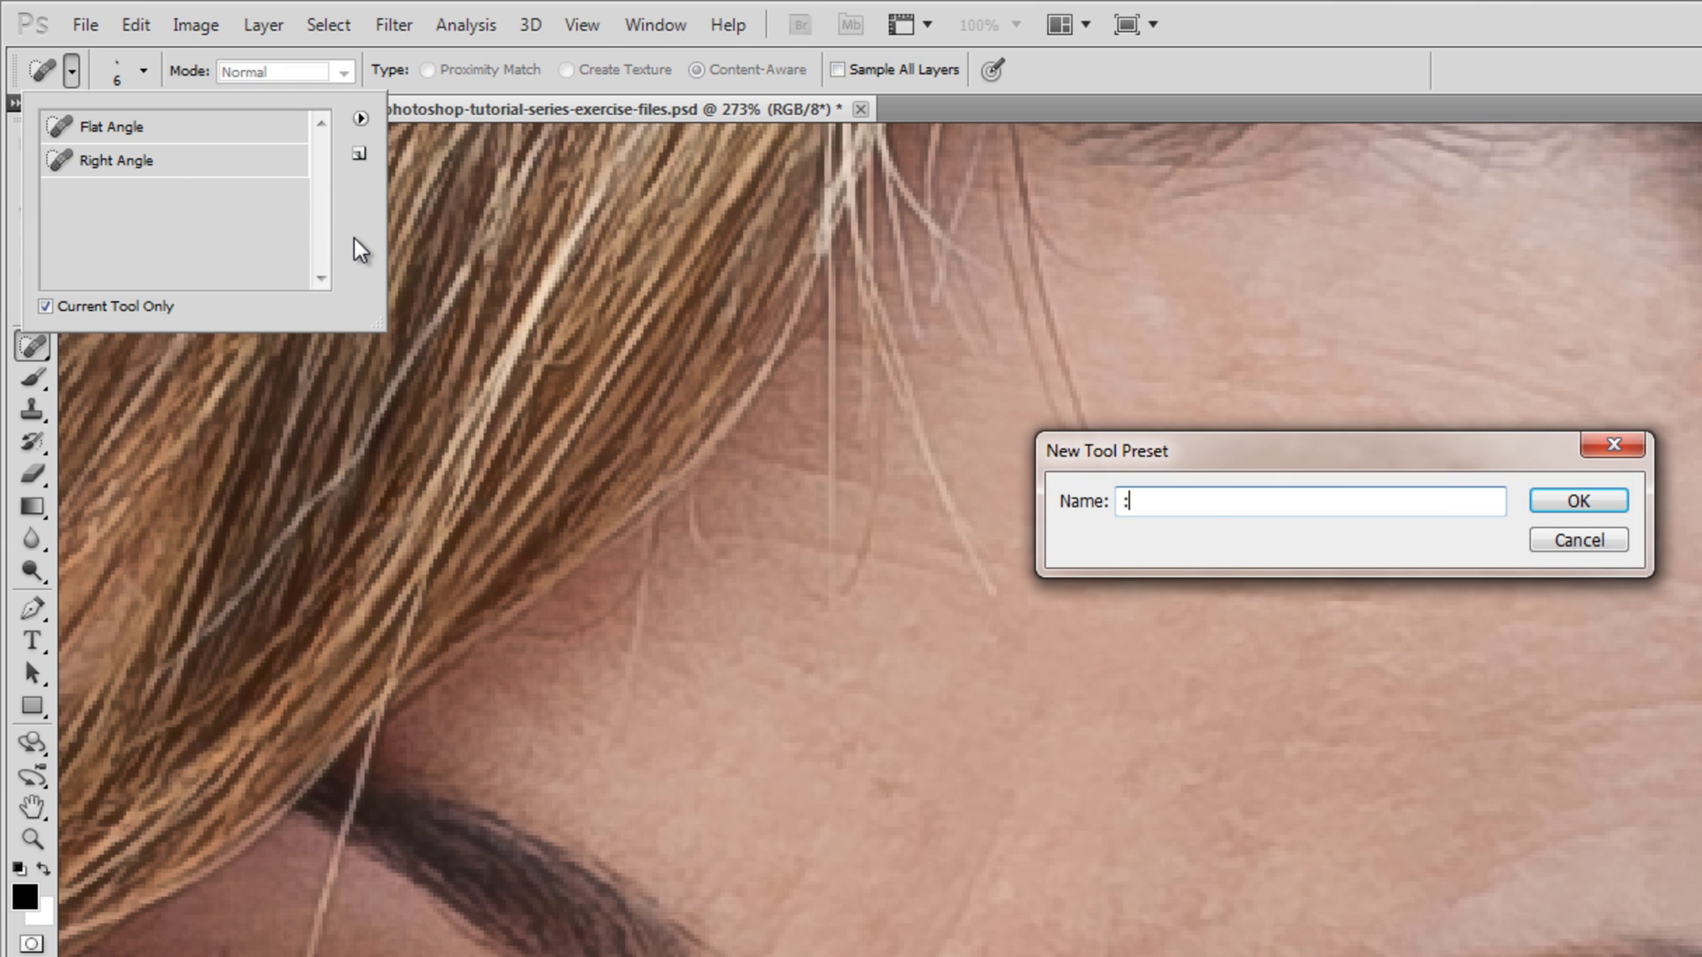
type("Left Angle")
key("Return")
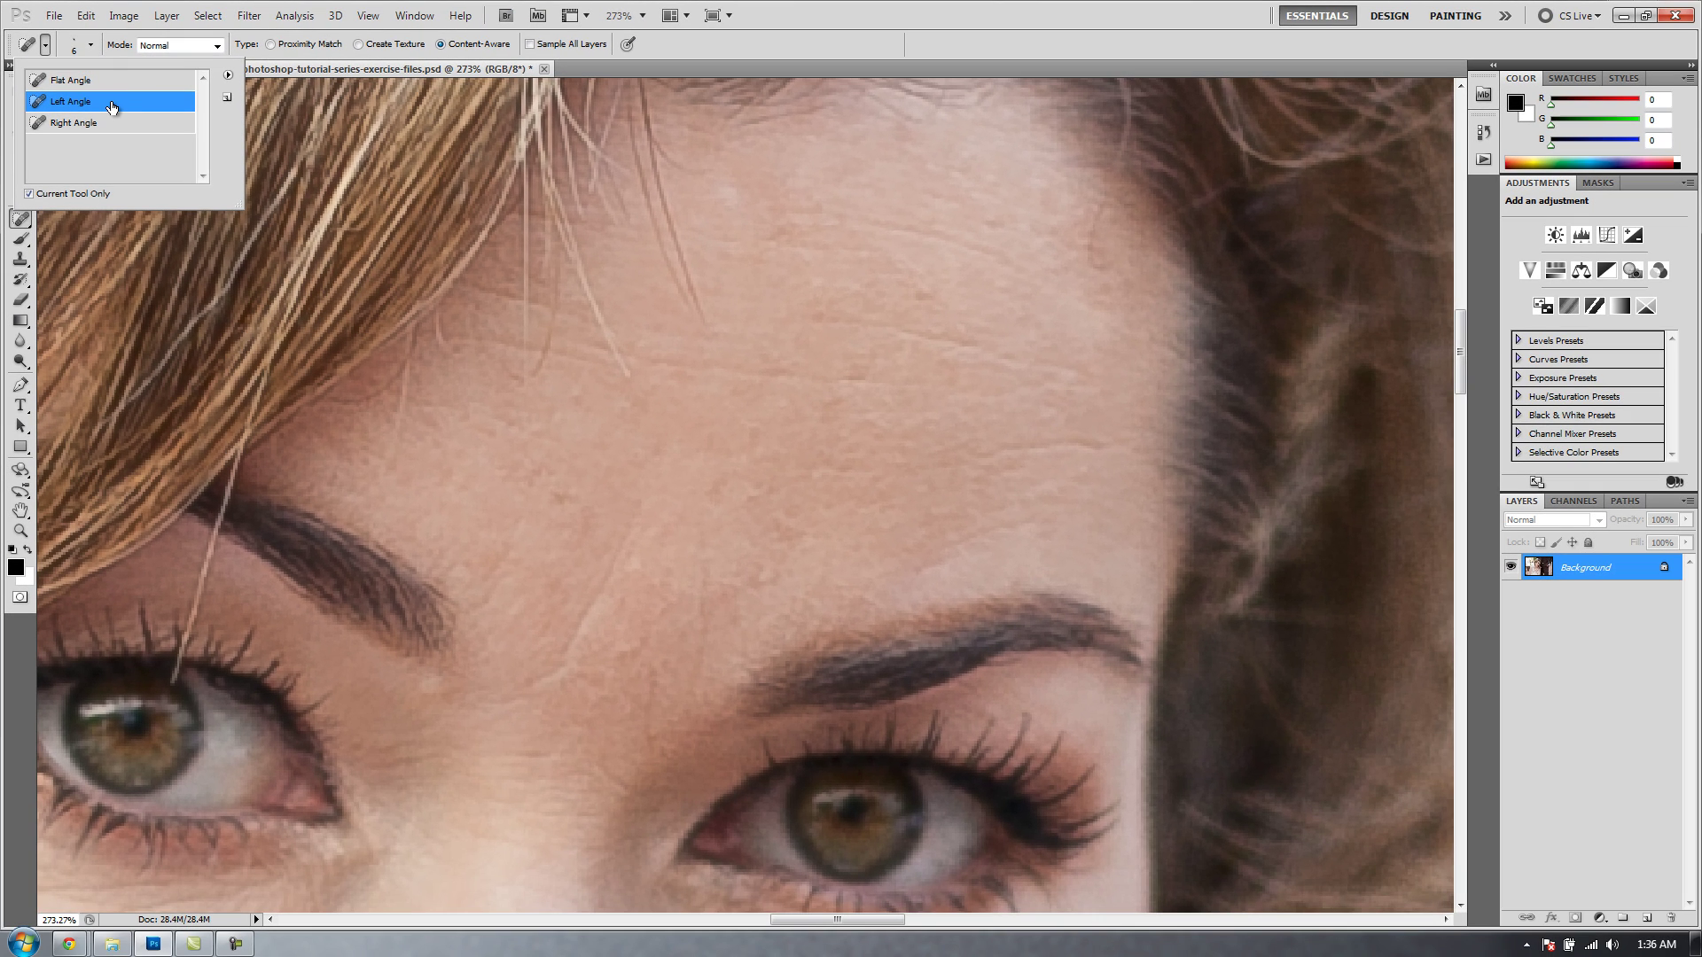
- Enlarge the Spot Healing Brush to 15 px and heal a stroke near the right eyebrow
left_click(662, 40)
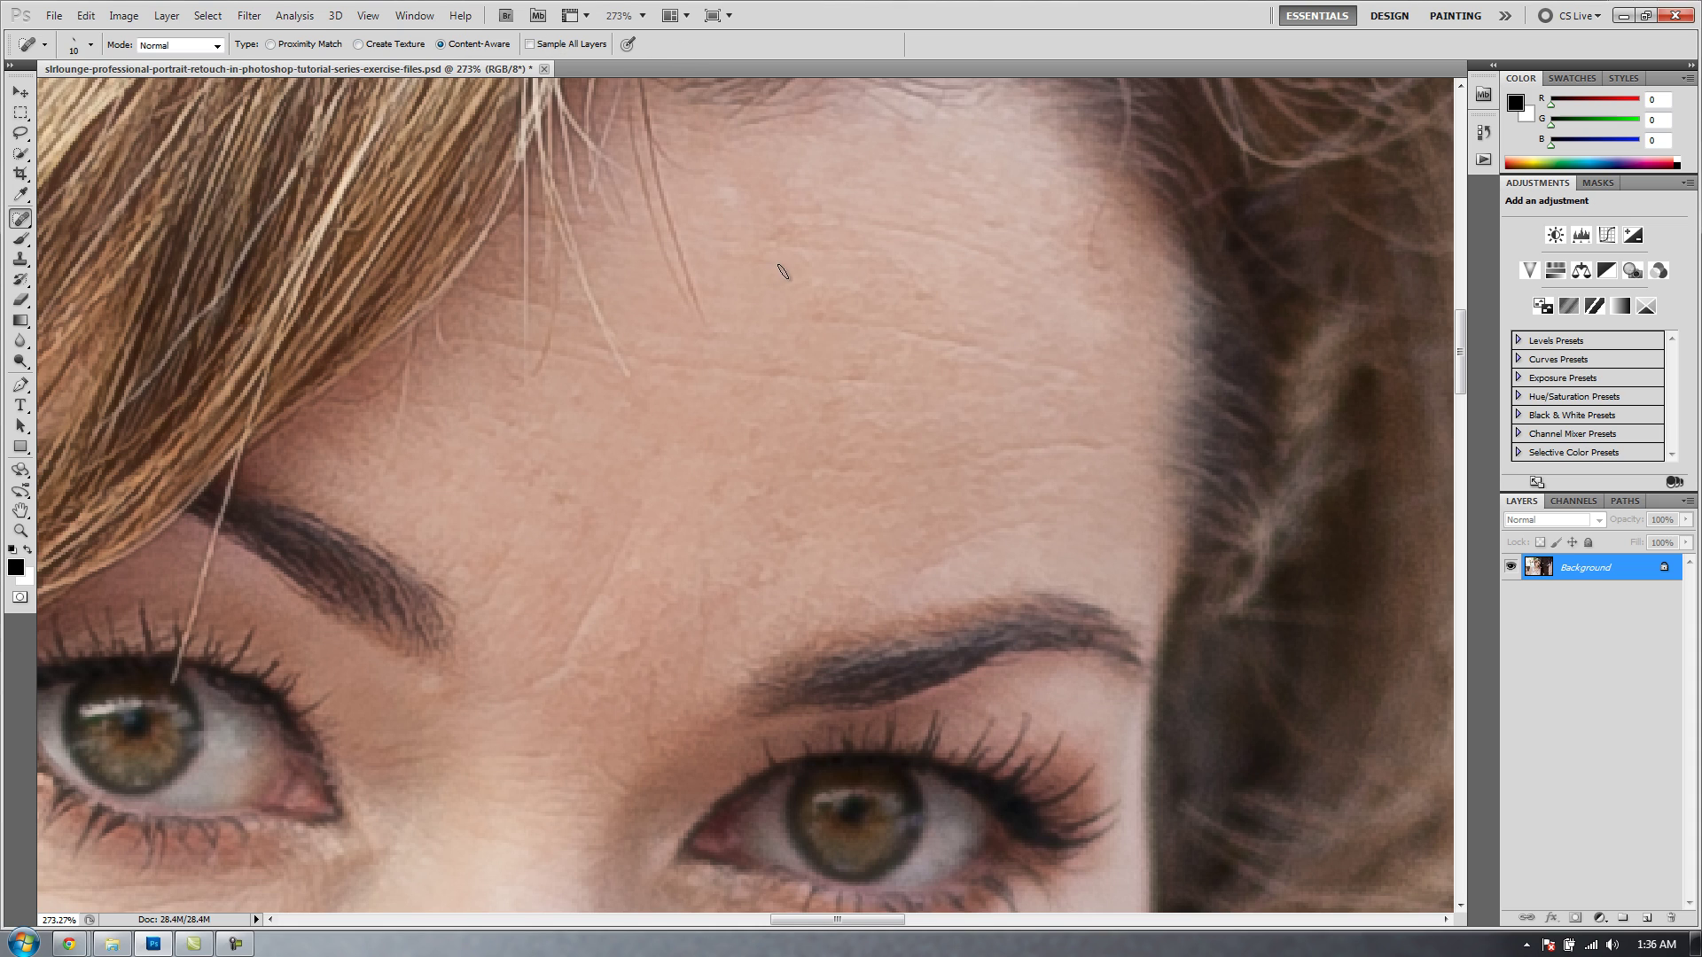
key("bracketright")
left_click(18, 220)
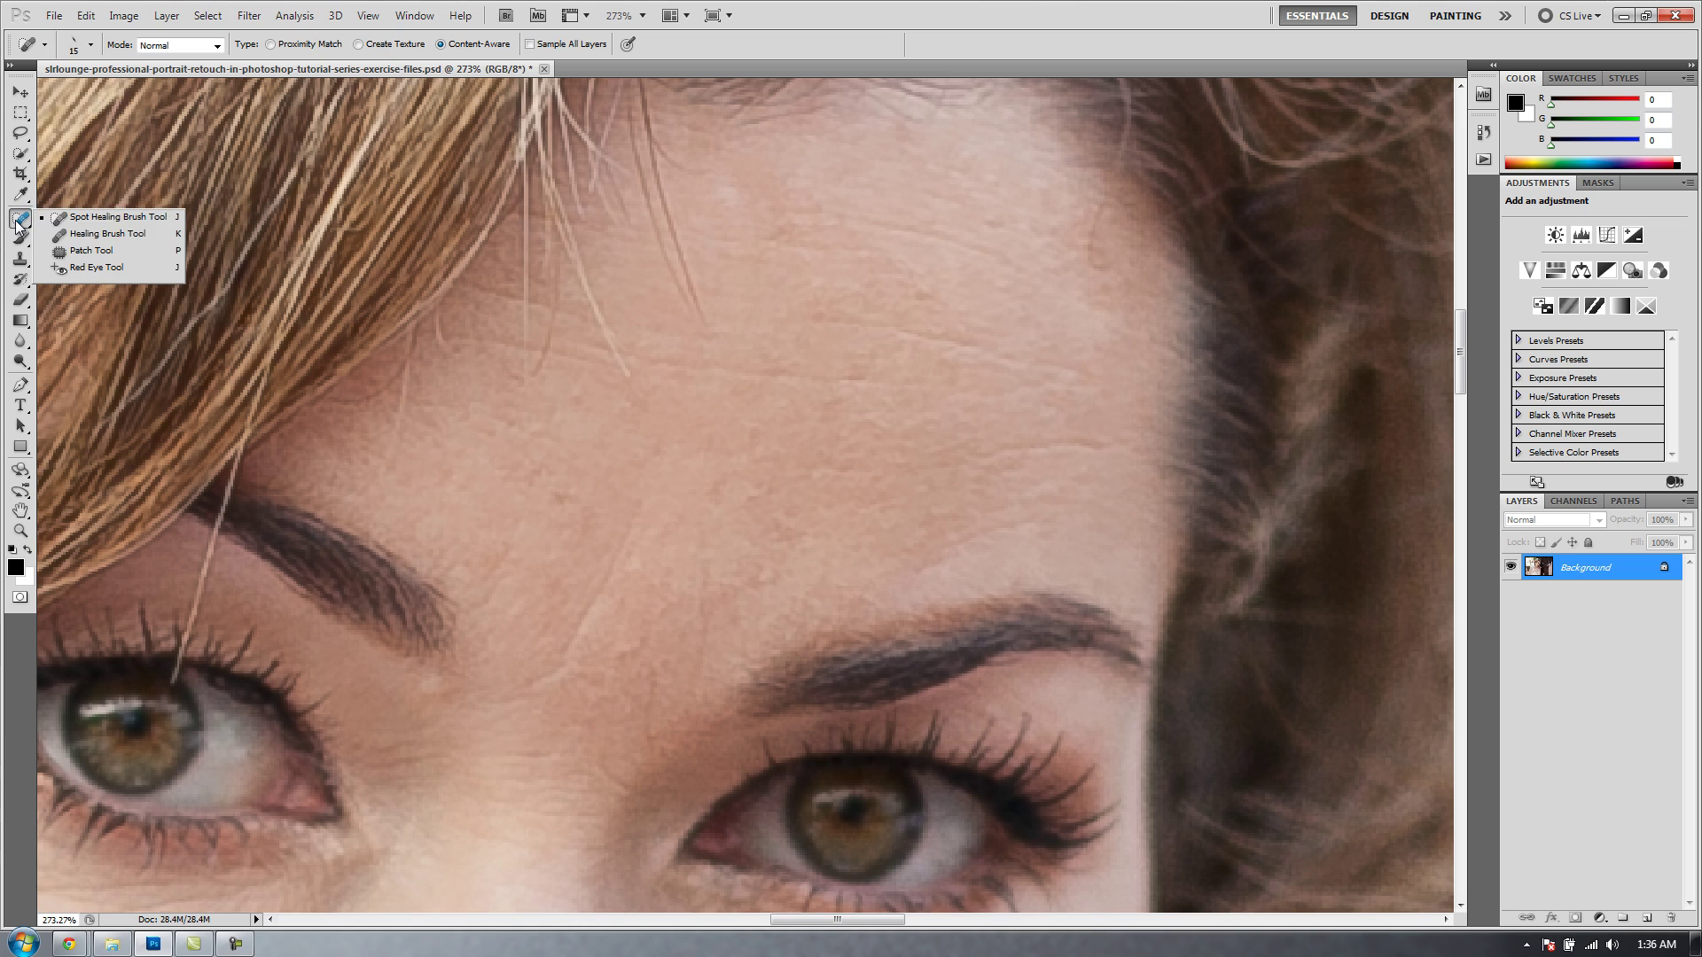
left_click(70, 221)
left_click_drag(1134, 543, 1132, 589)
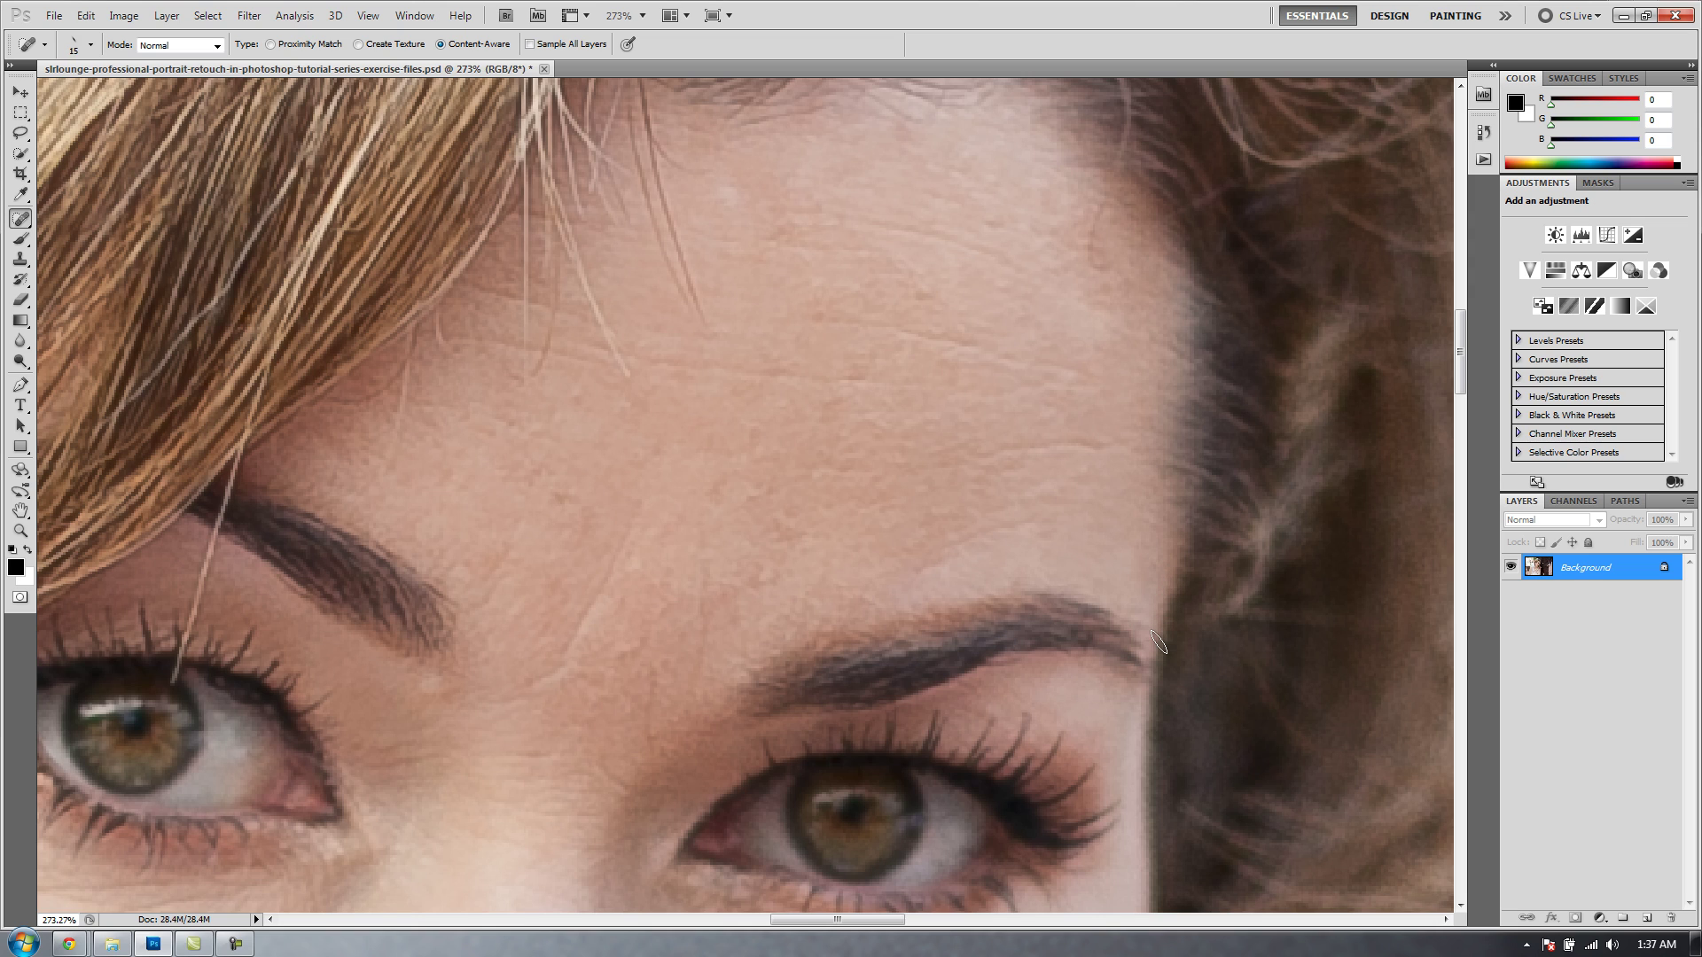
- Make the standard Healing Brush the active tool, glancing at the edit history
right_click(21, 219)
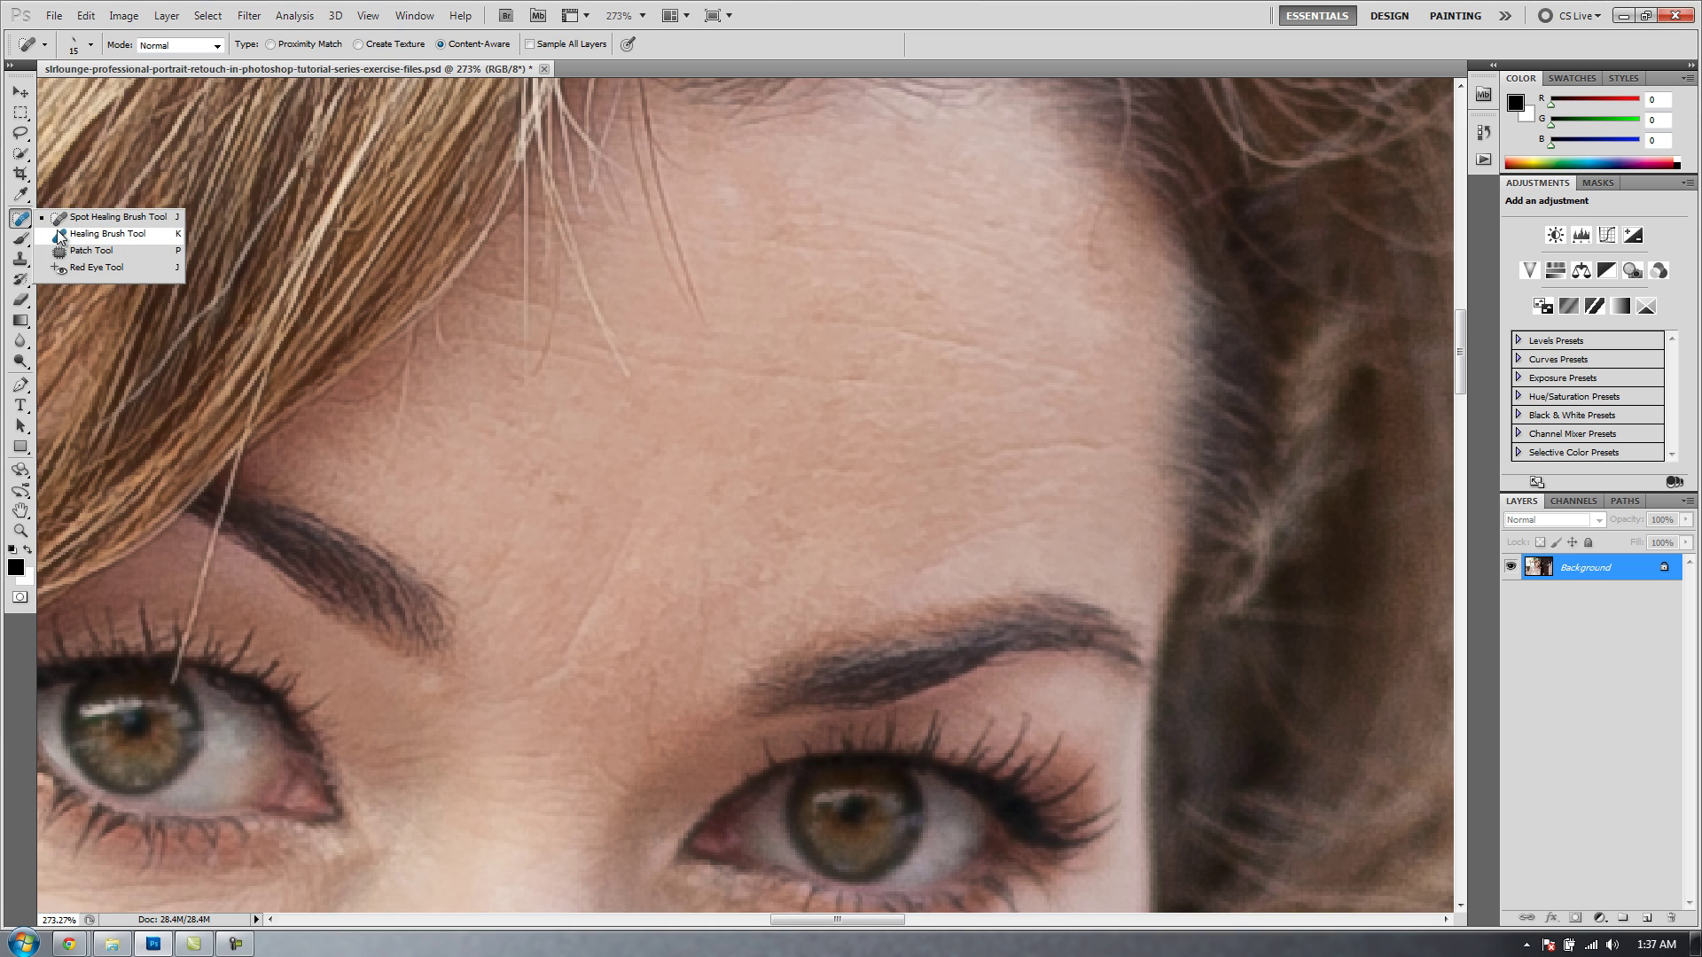
left_click(67, 234)
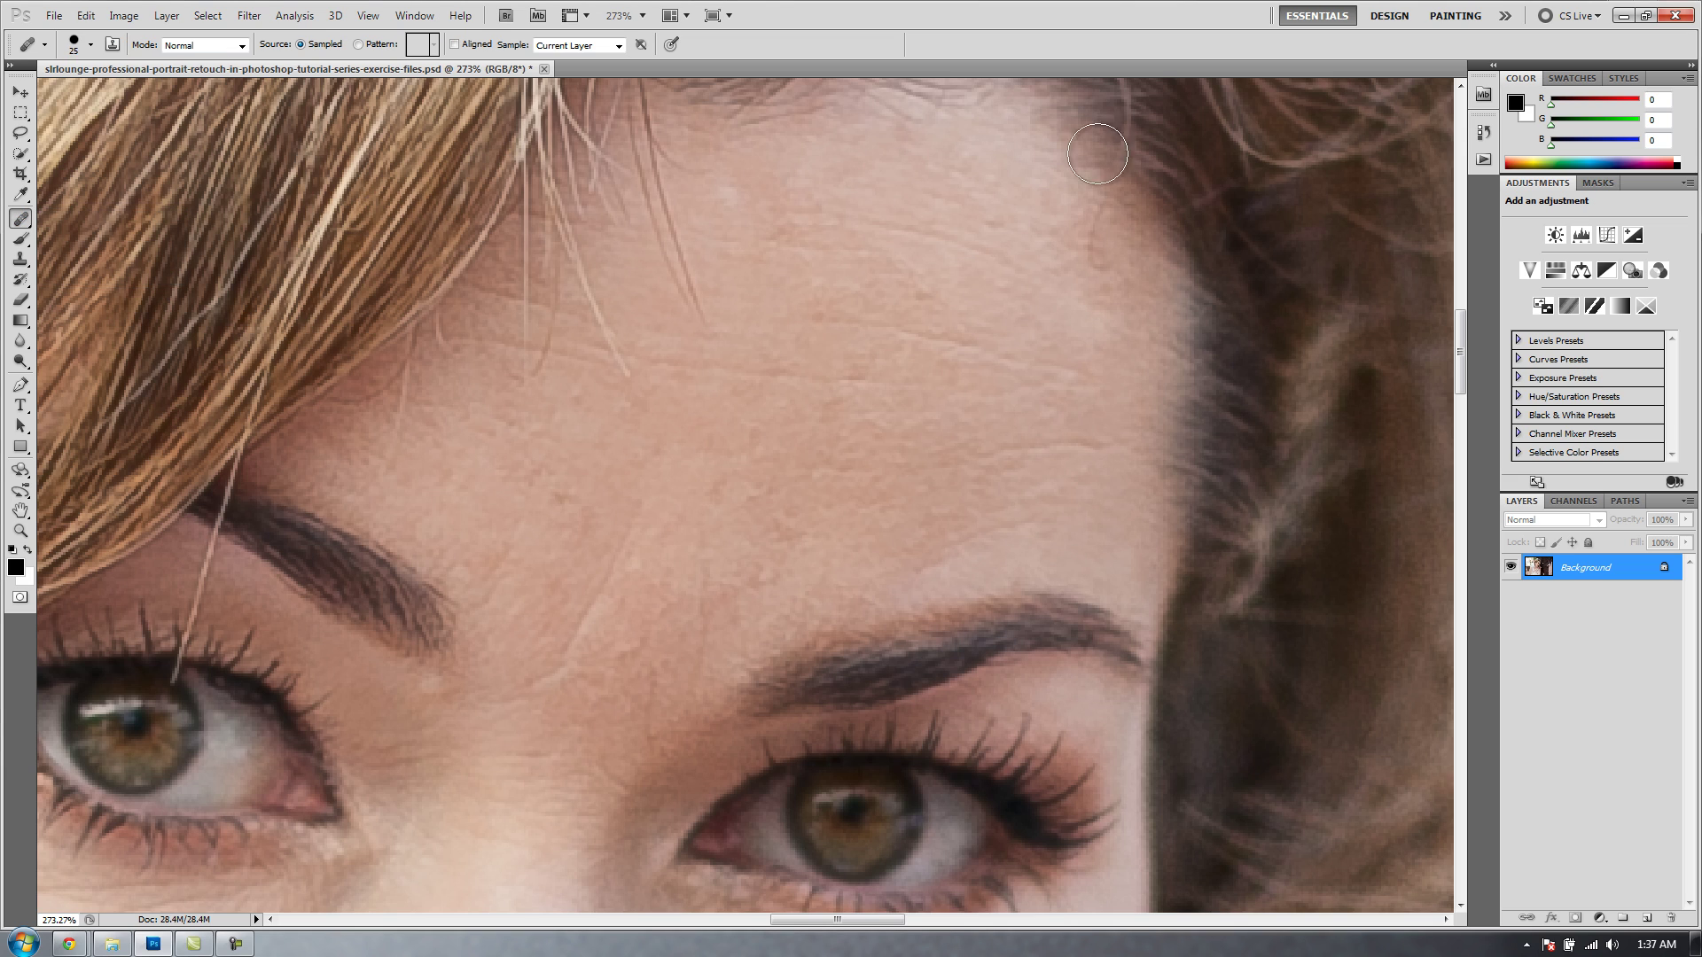
left_click(1483, 132)
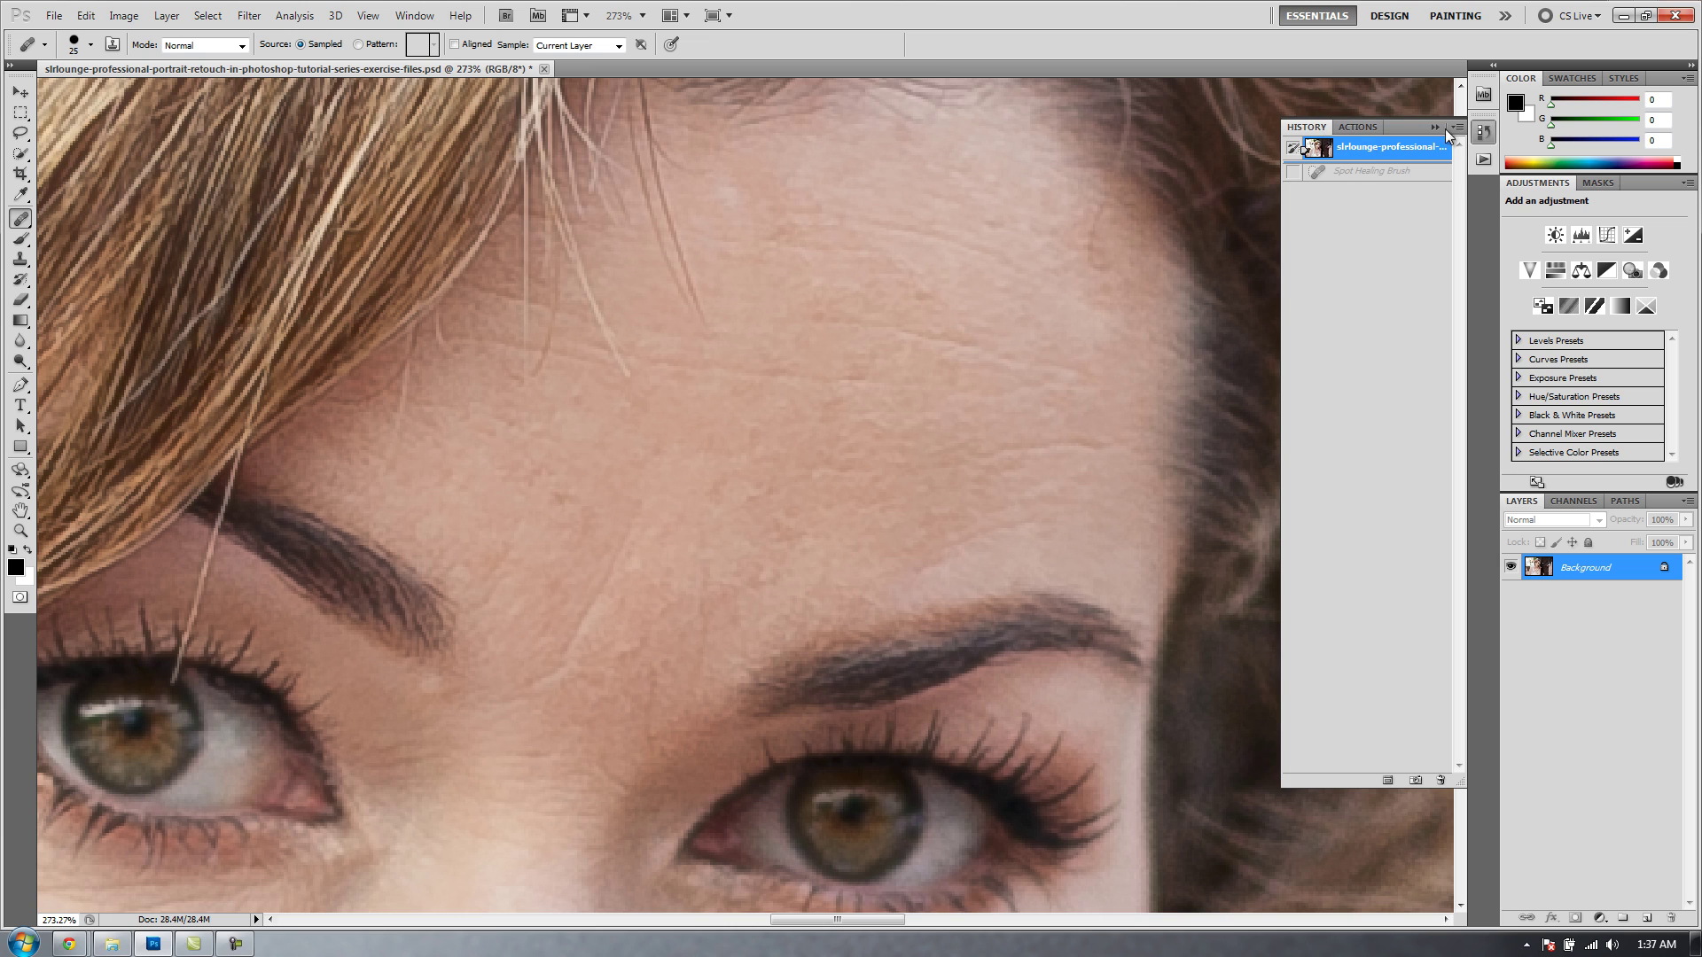
left_click(1435, 126)
right_click(21, 219)
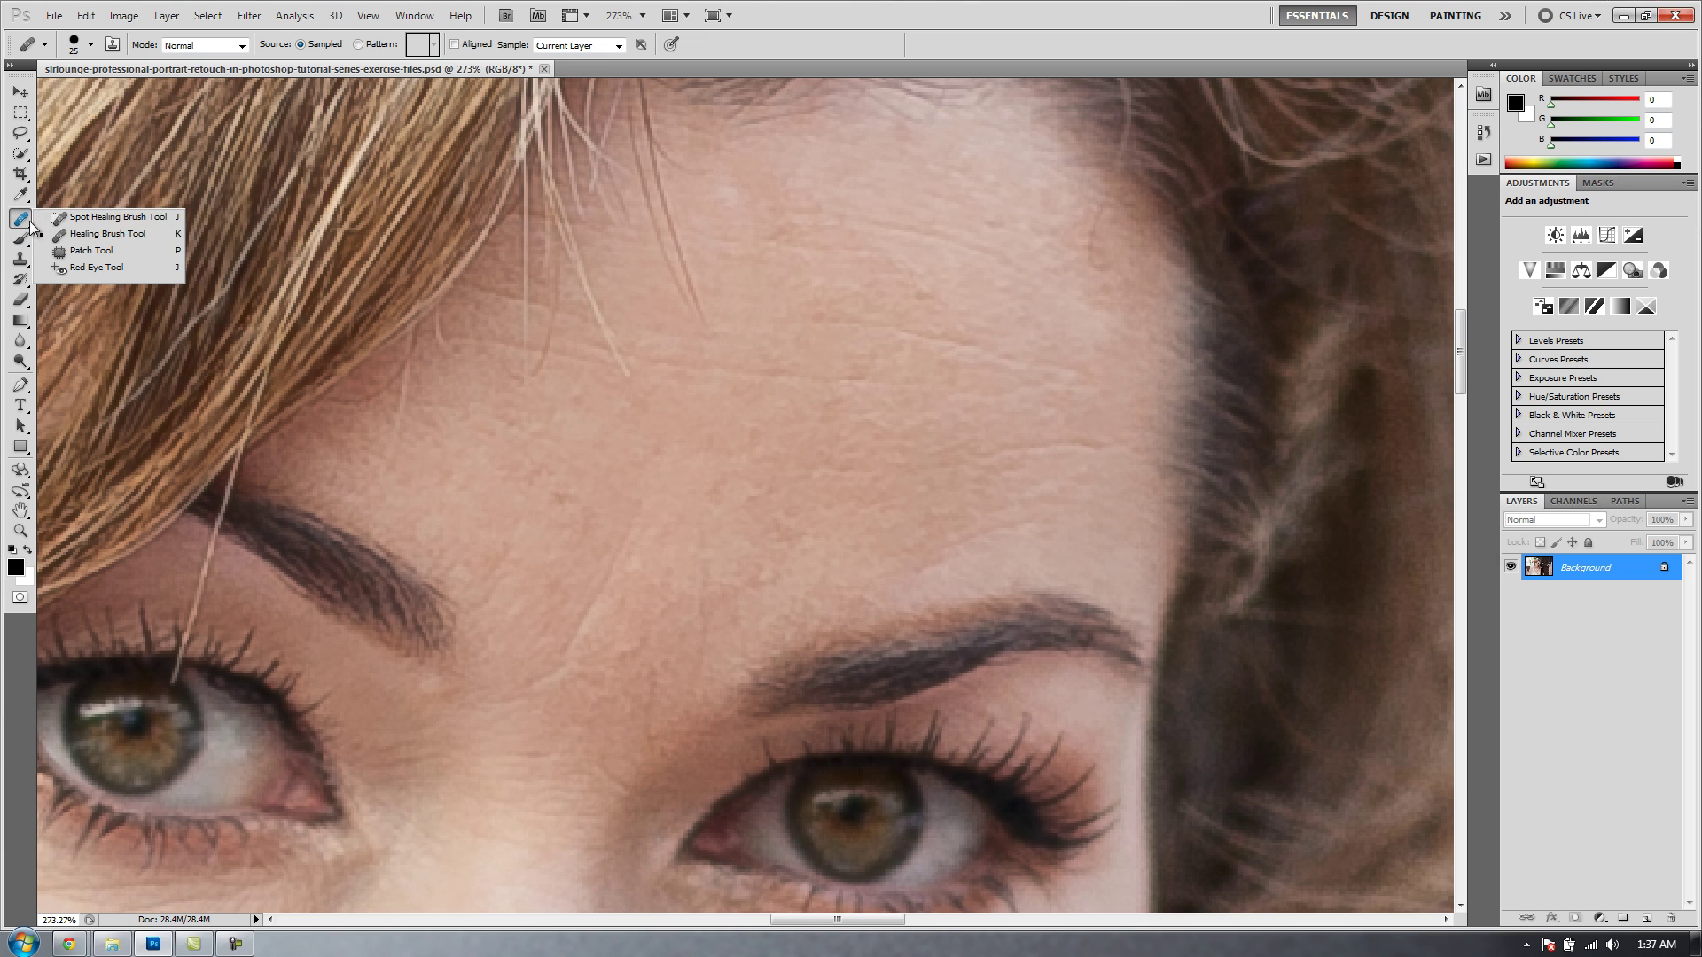
left_click(70, 236)
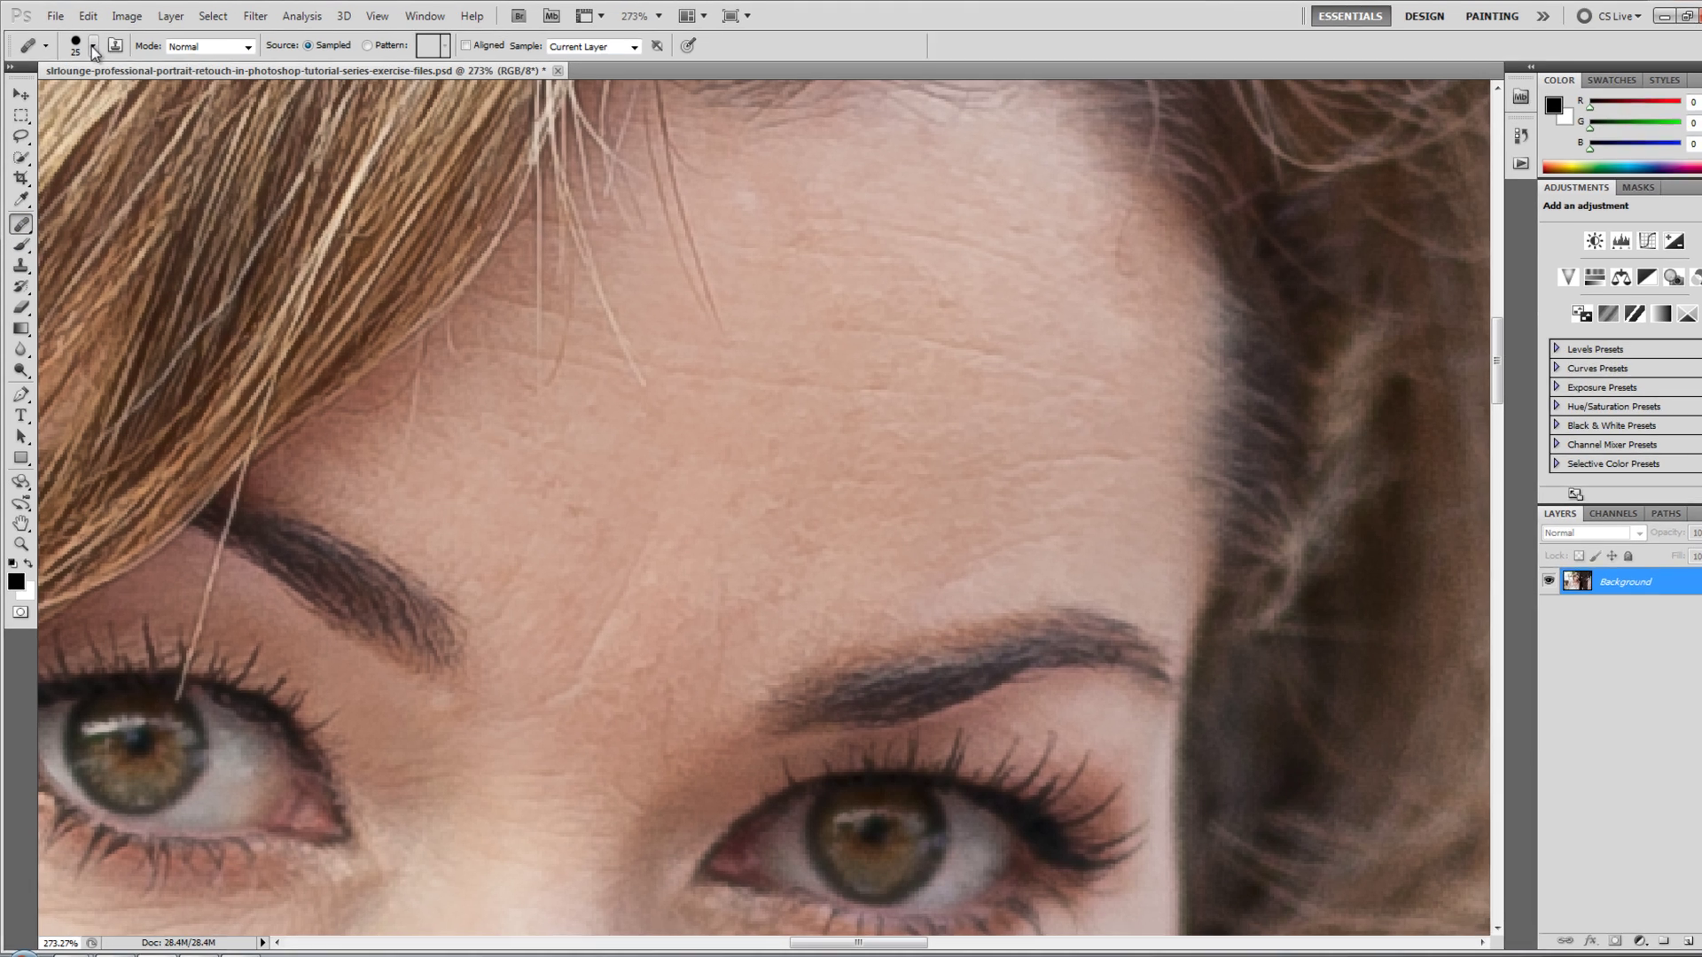
- Set the Healing Brush tip to 15 px size and 0% hardness
left_click(90, 47)
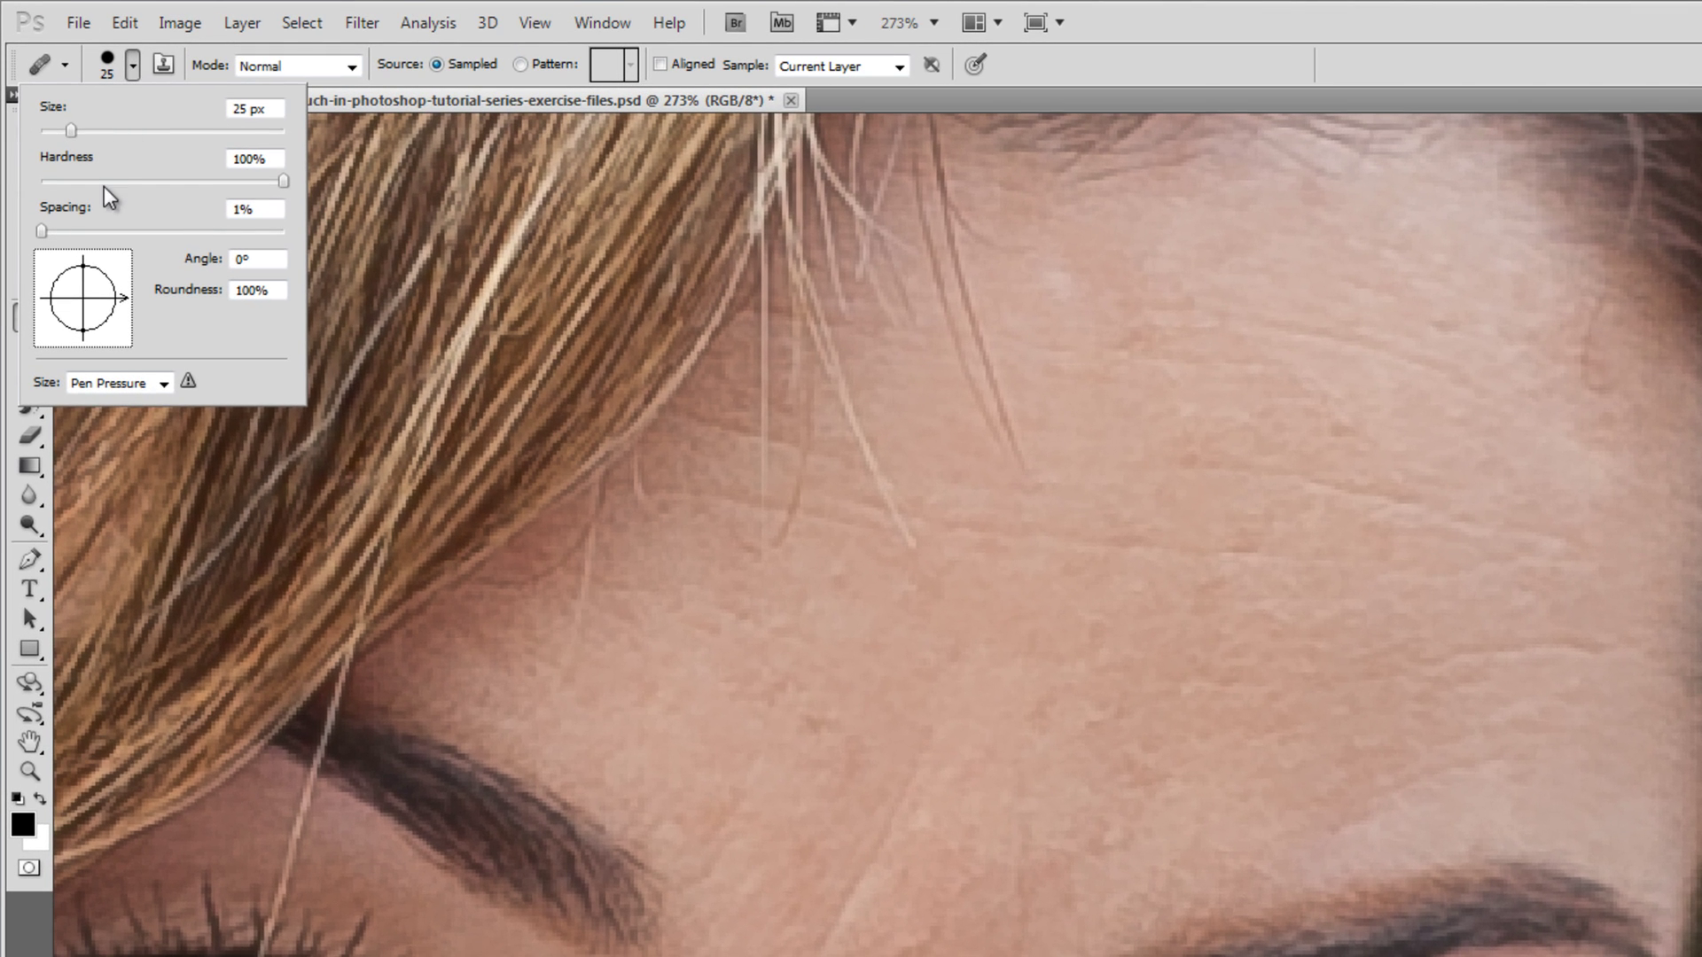
double_click(257, 108)
type("15")
key("Tab")
type("0")
key("Return")
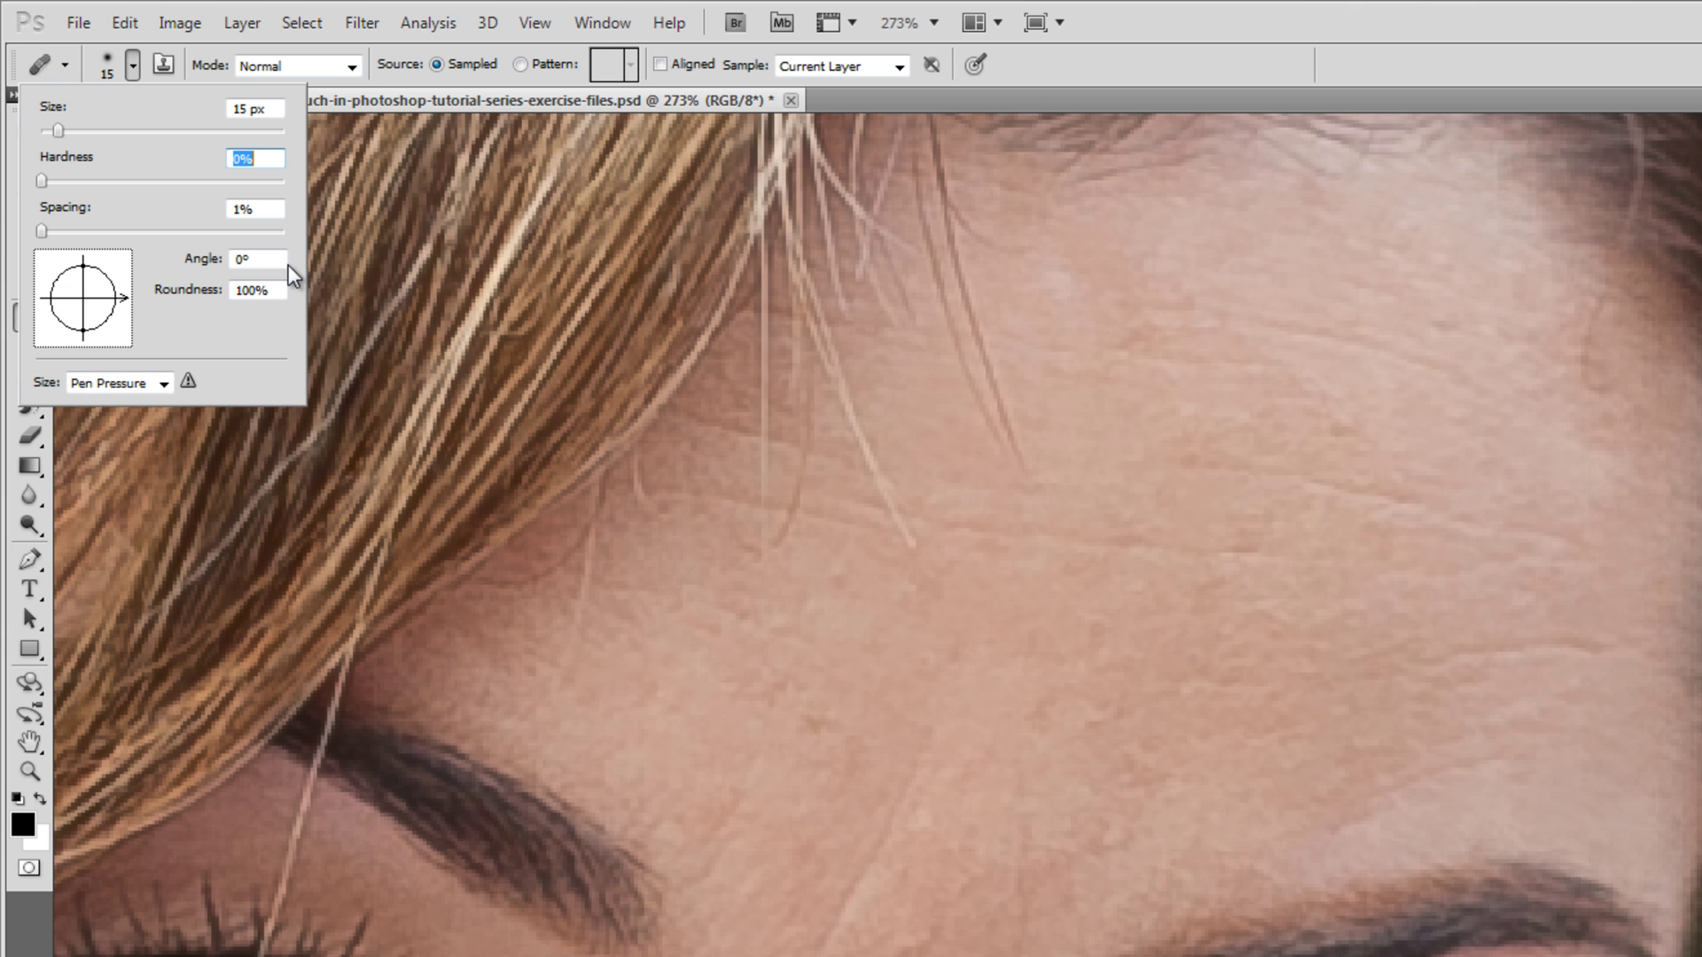
- Set the tip angle to 125° and roundness to 25%
left_click(257, 260)
type("125")
key("Tab")
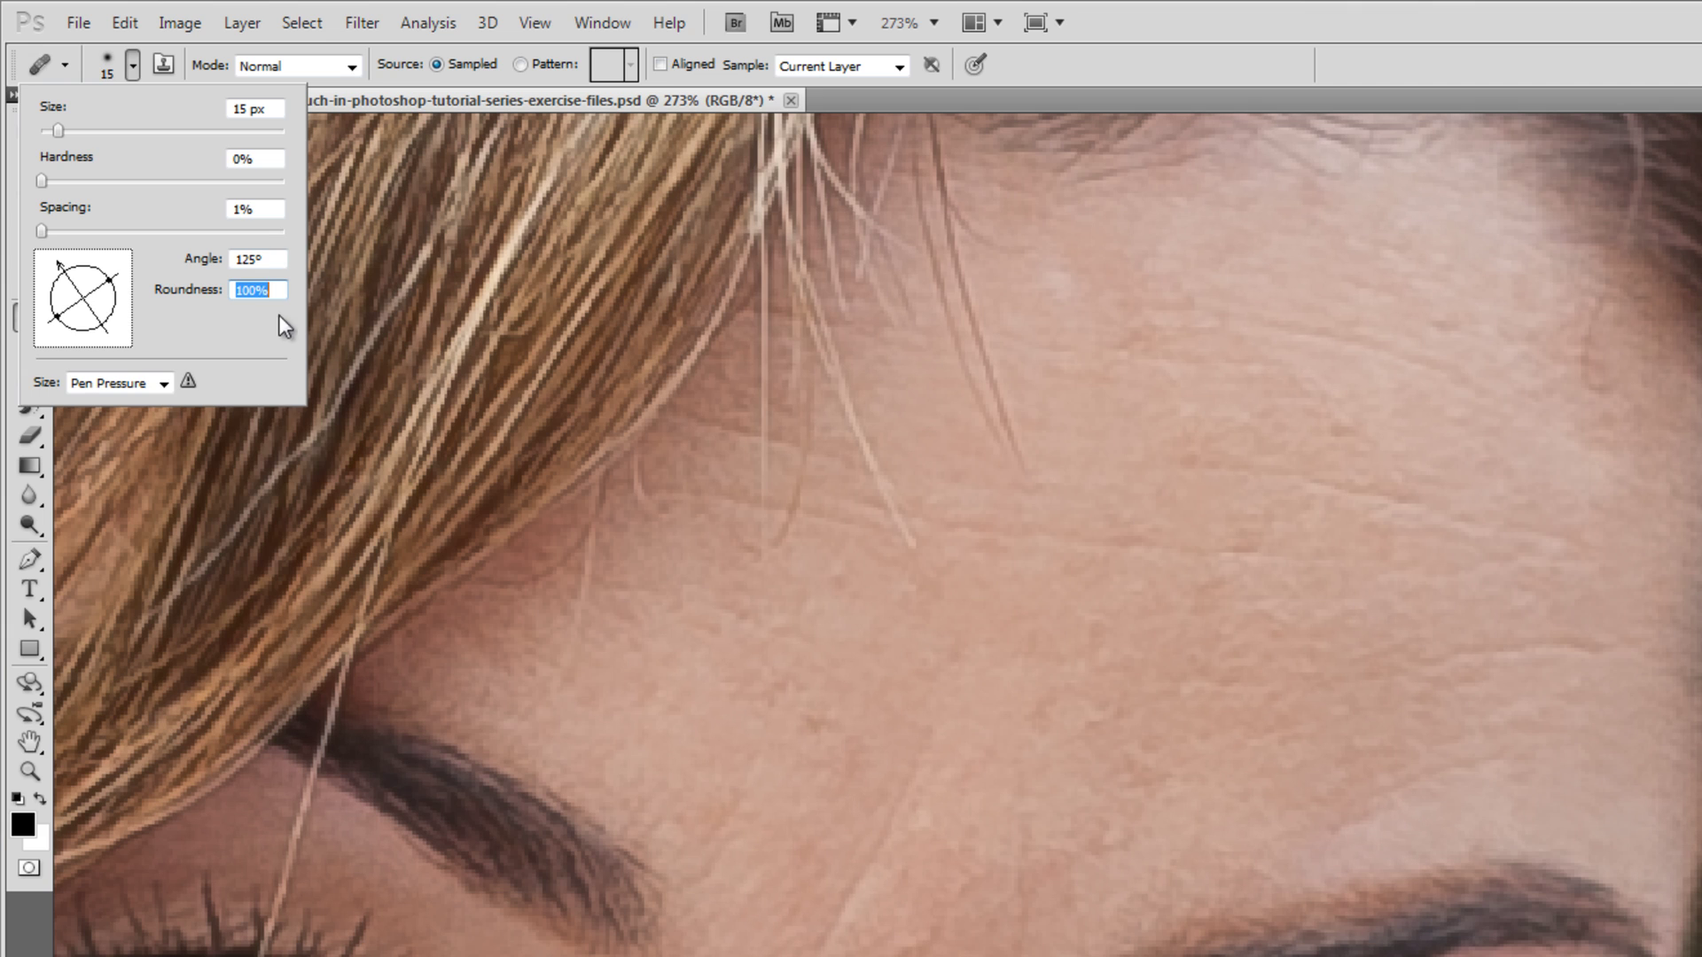
type("25")
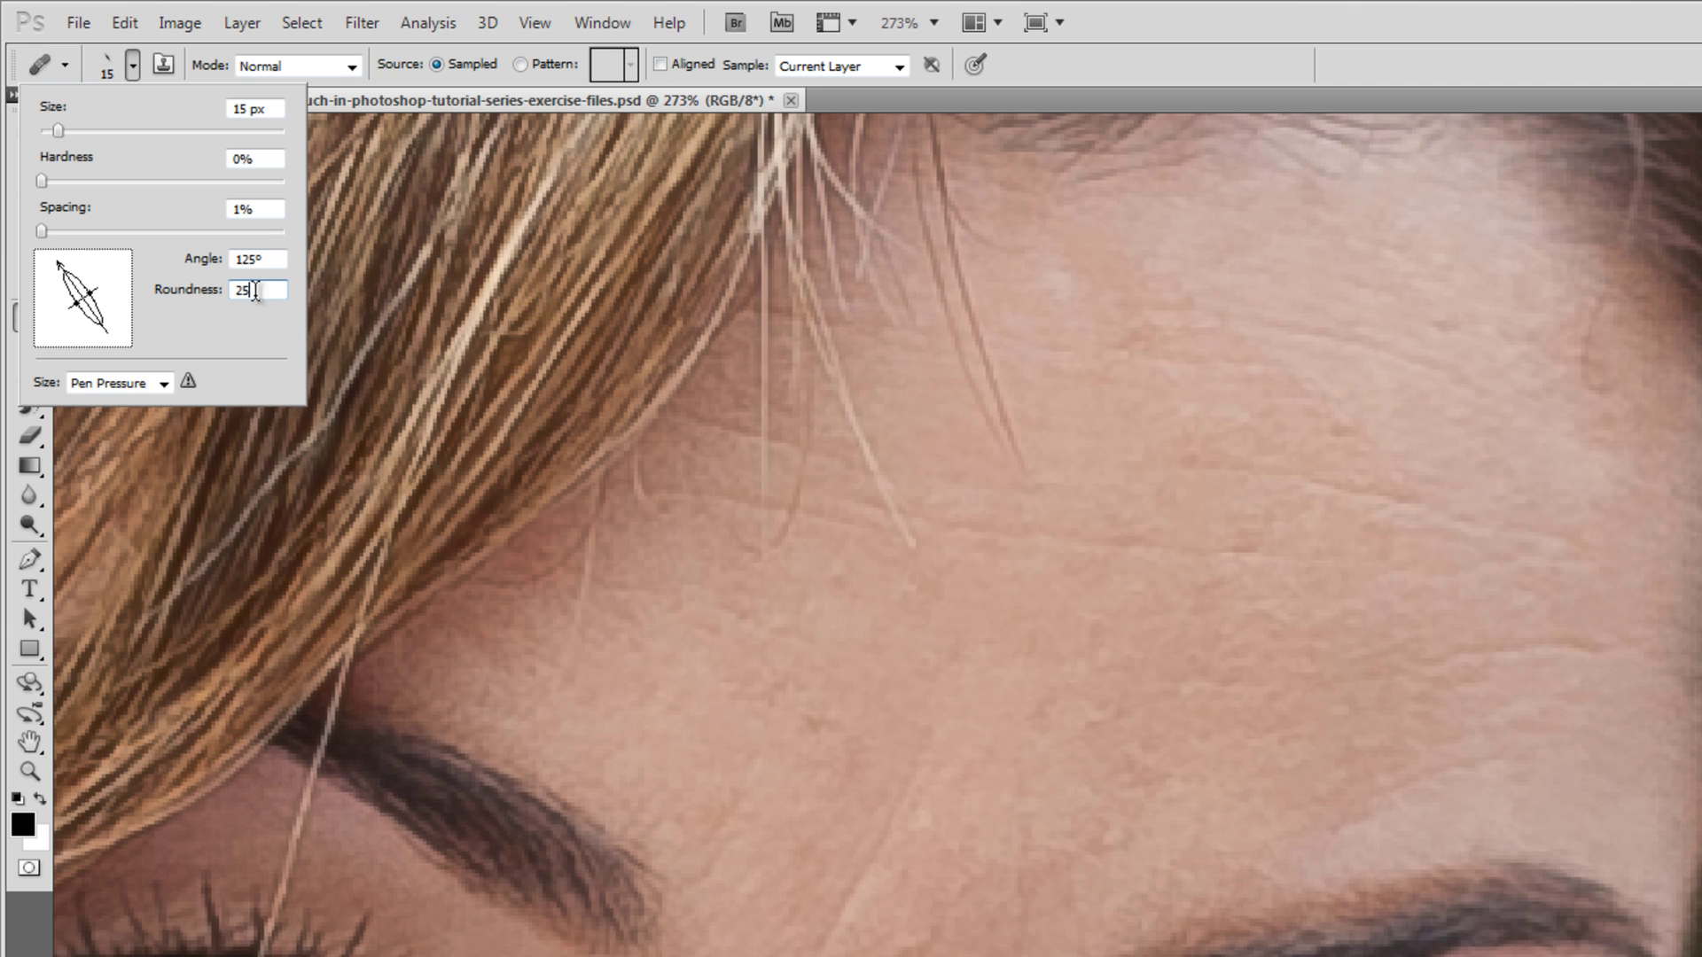
key("Tab")
- Save the current healing brush settings as a new tool preset named 'Left Angle'
left_click(67, 65)
left_click(330, 142)
type("Le")
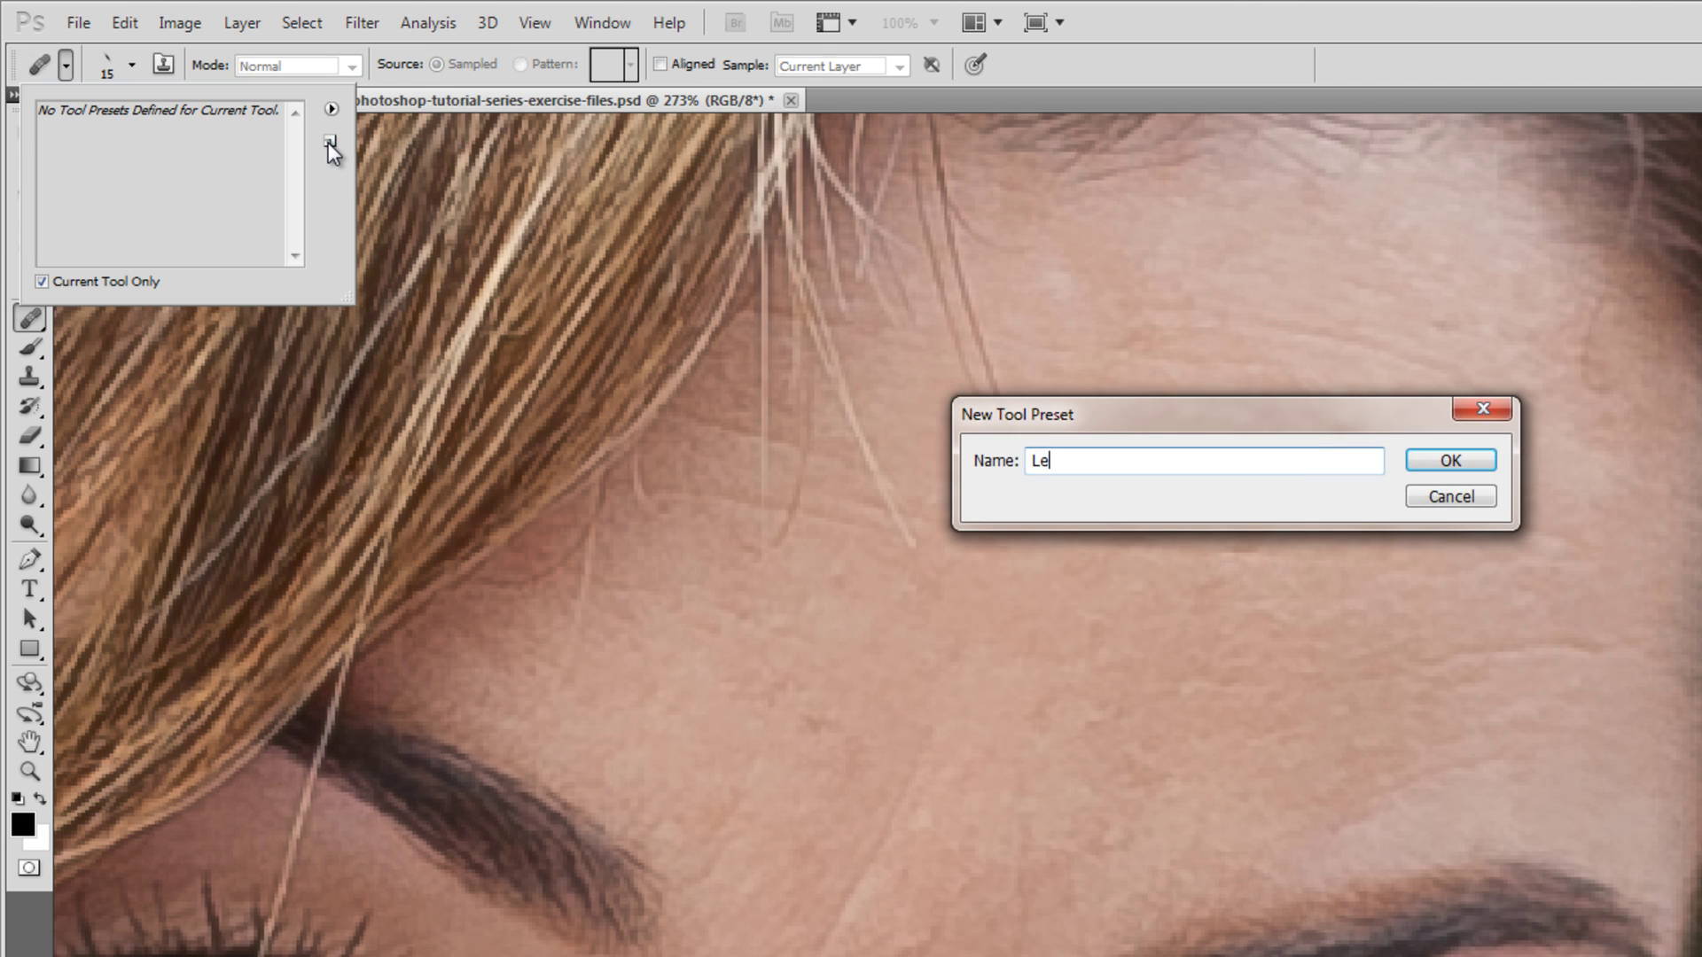
type("ft Angle")
key("Return")
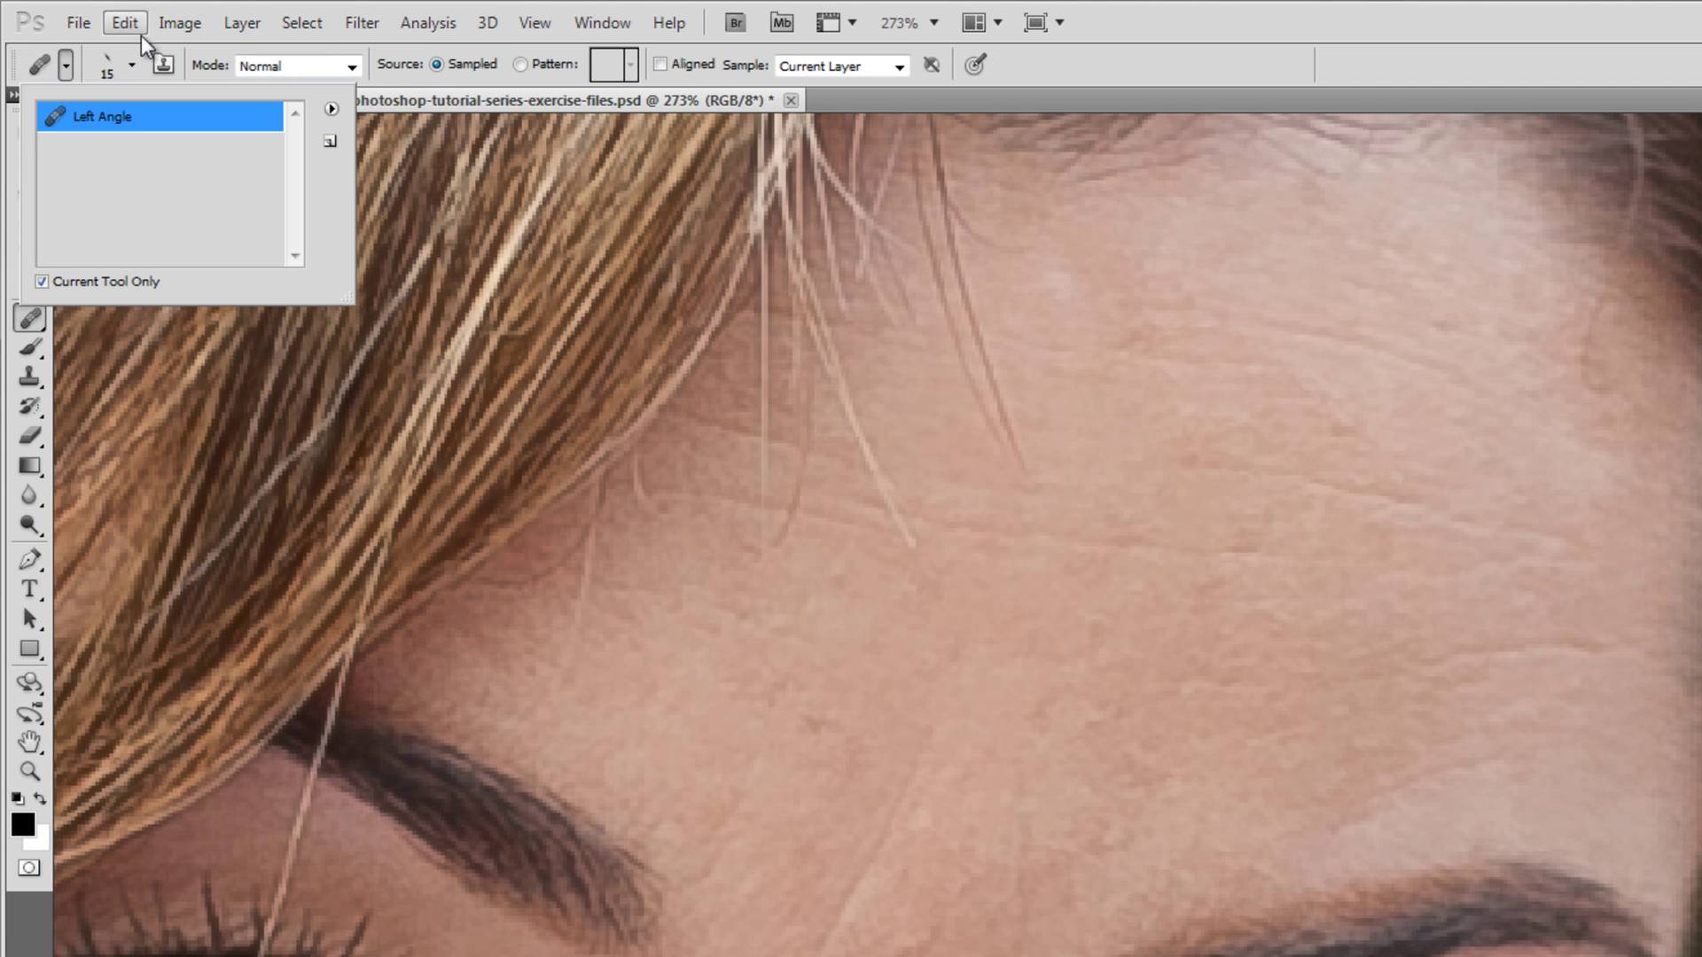
- Set the brush angle to 50° and save it as a new tool preset
left_click(133, 62)
left_click(274, 260)
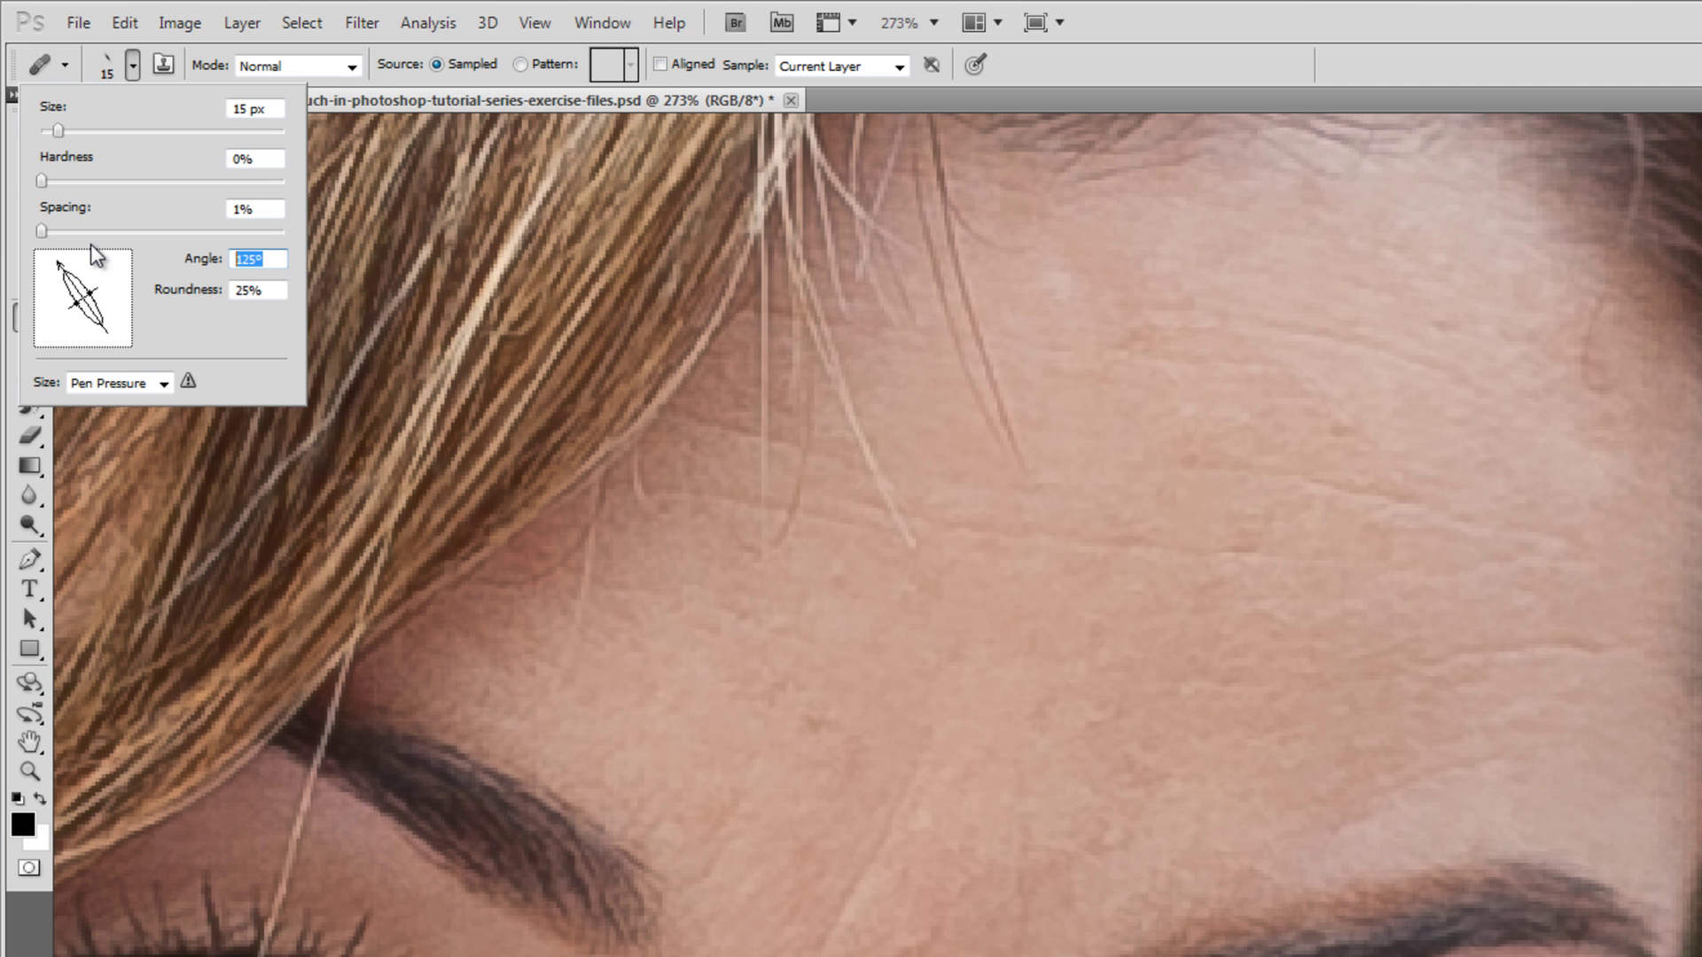
type("50")
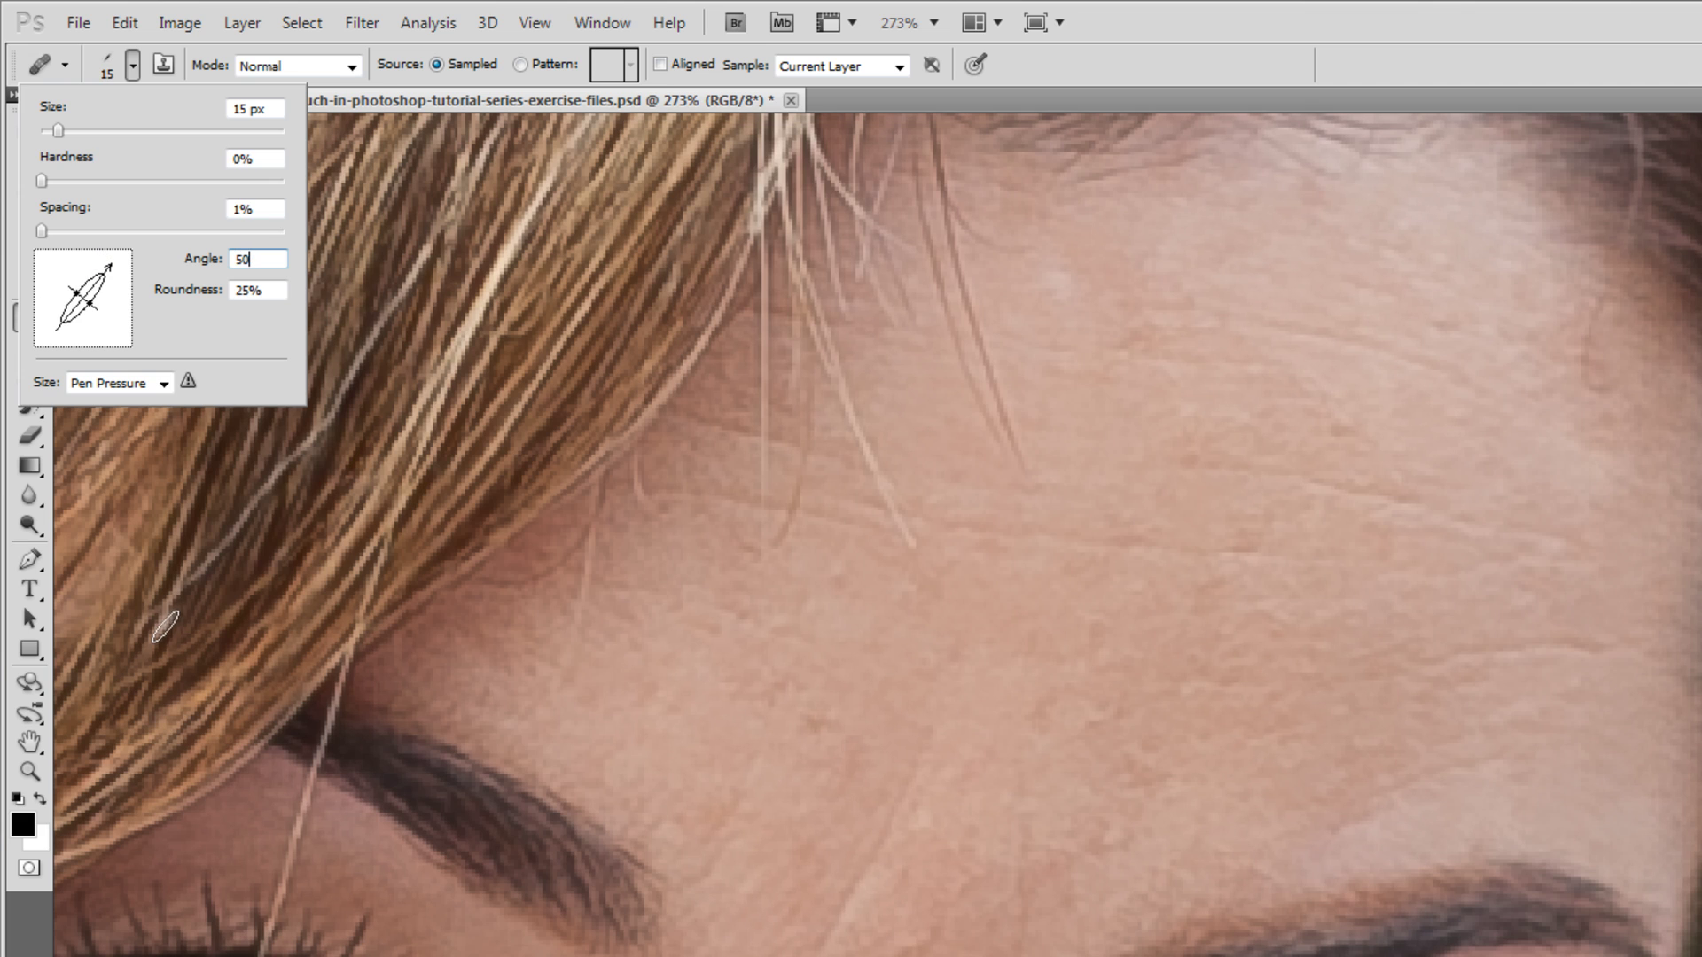
left_click(131, 67)
left_click(65, 65)
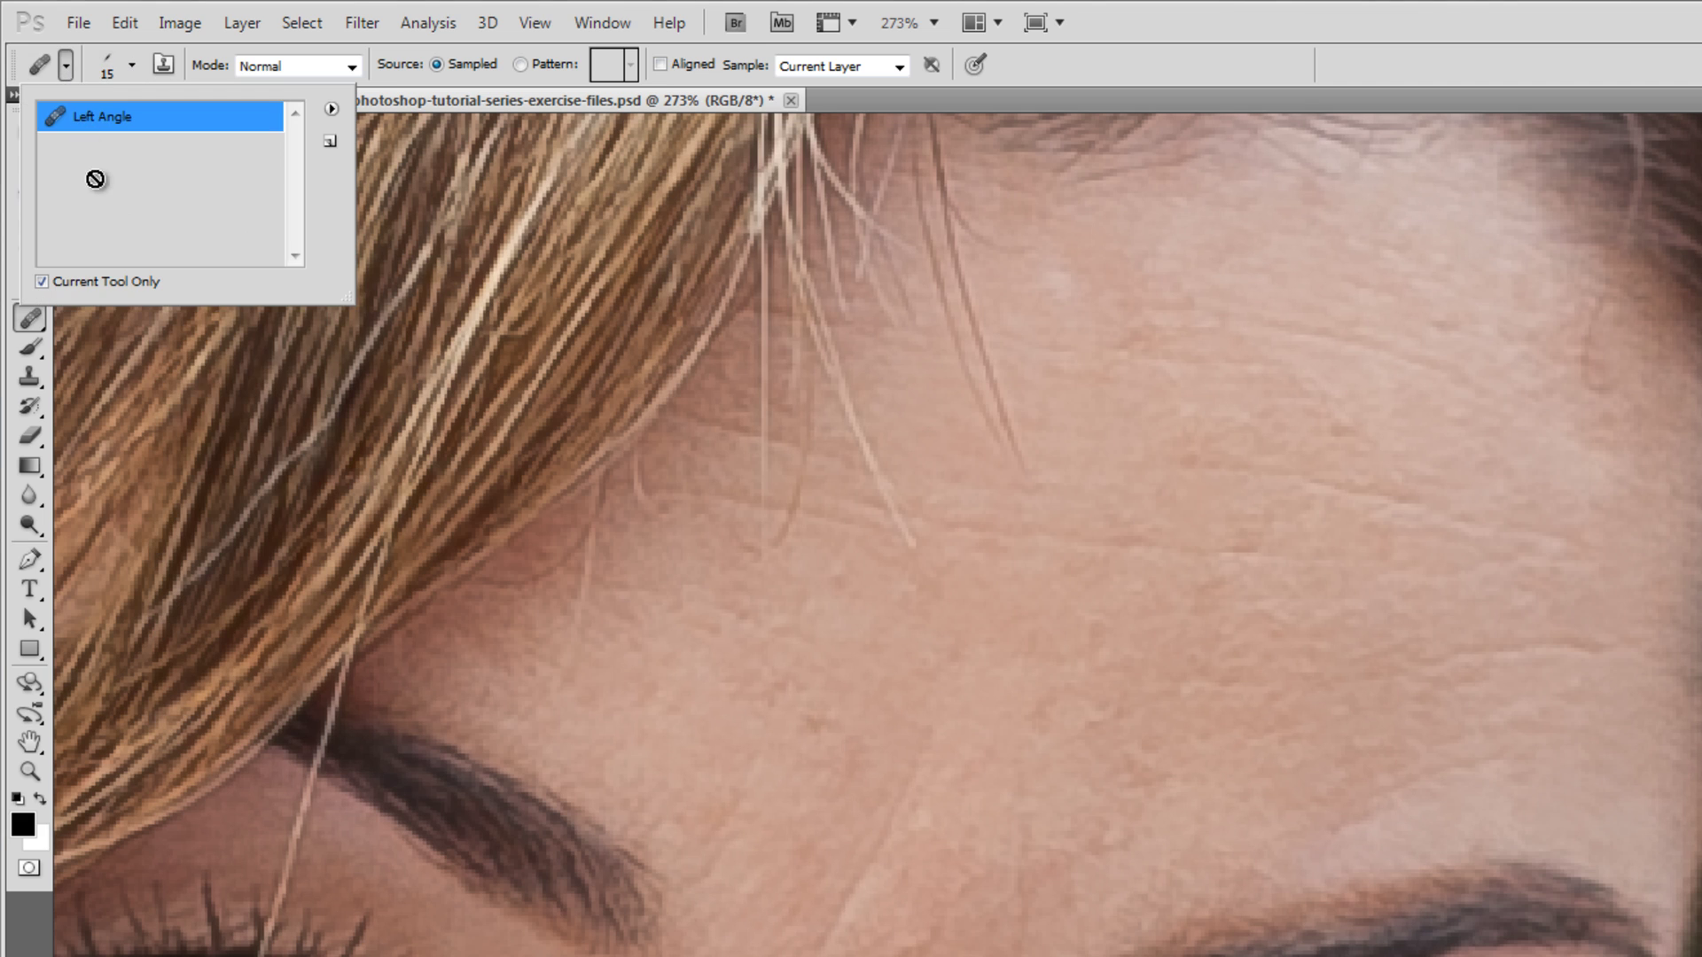
left_click(328, 142)
type("Right")
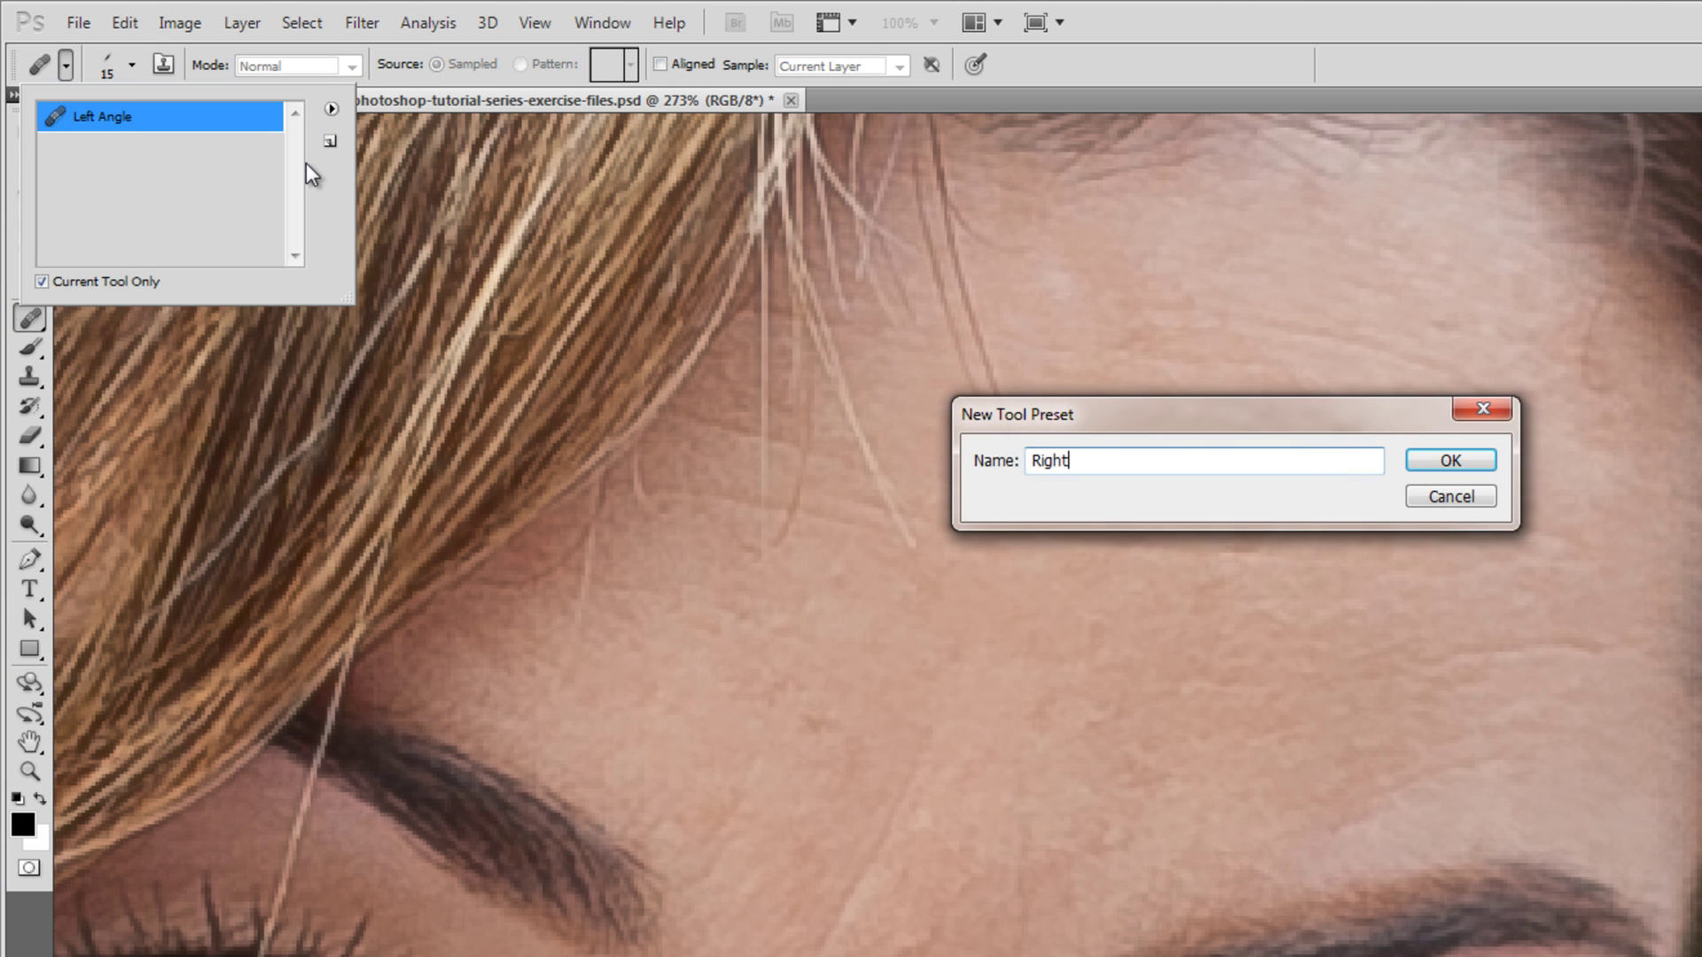
type(" ANgle")
key("Return")
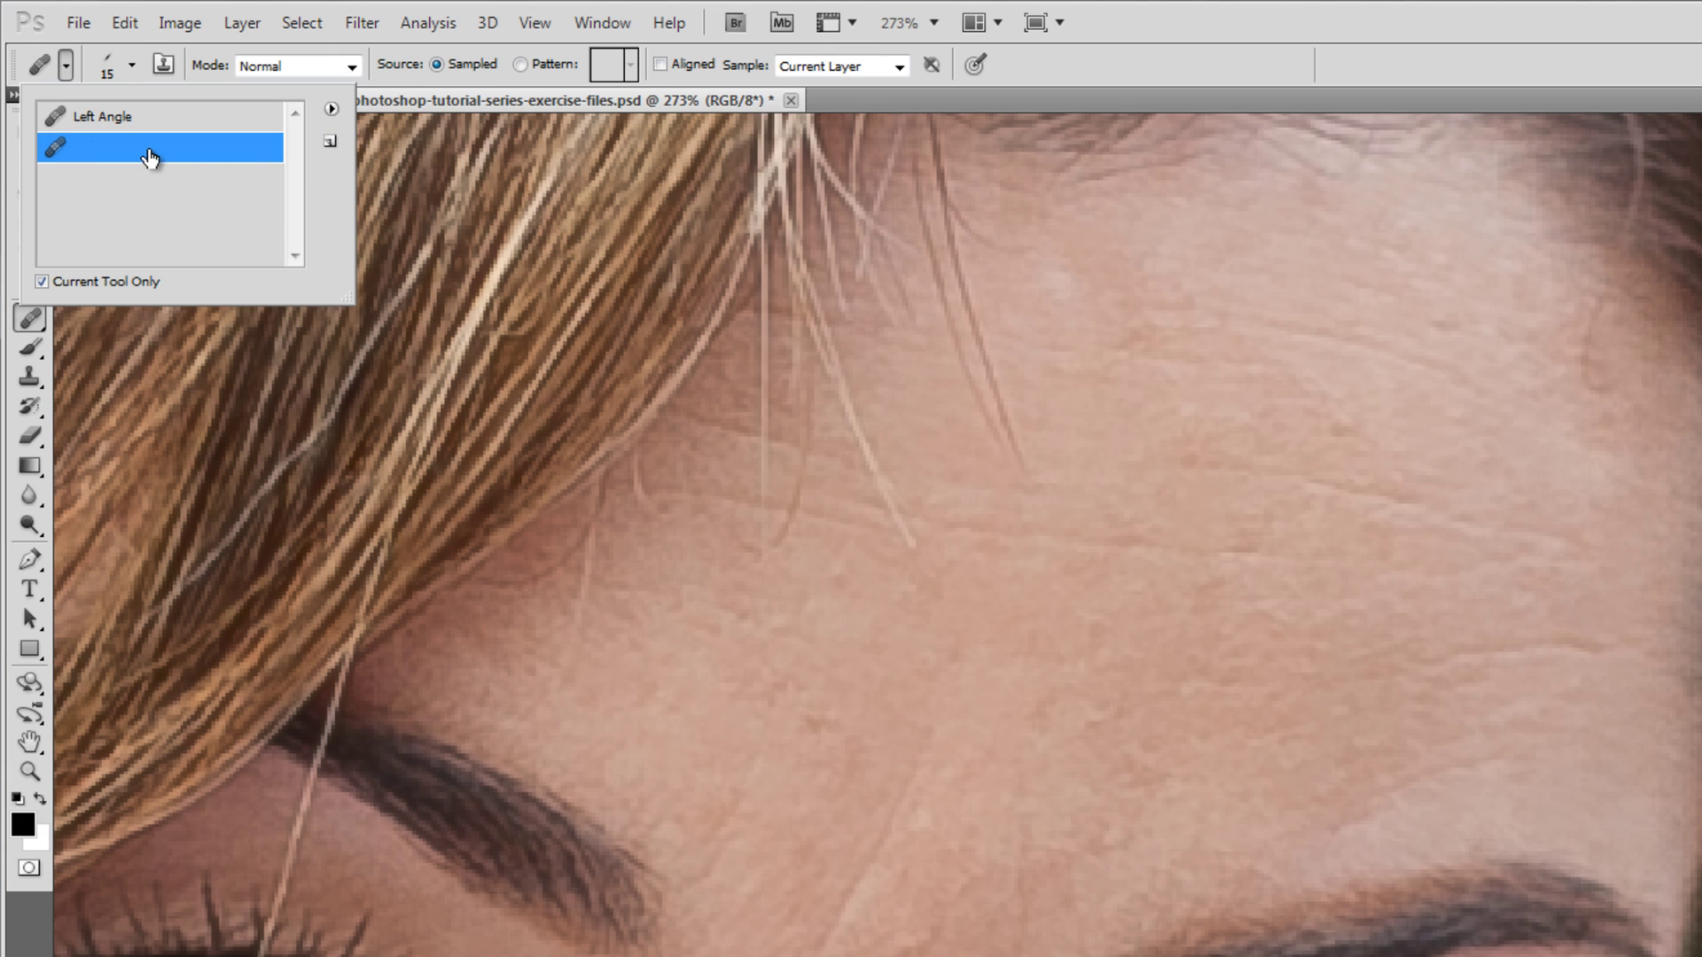
- Rename the 'Right ANgle' preset to 'Right Angle' to fix the capitalisation
right_click(150, 149)
left_click(247, 194)
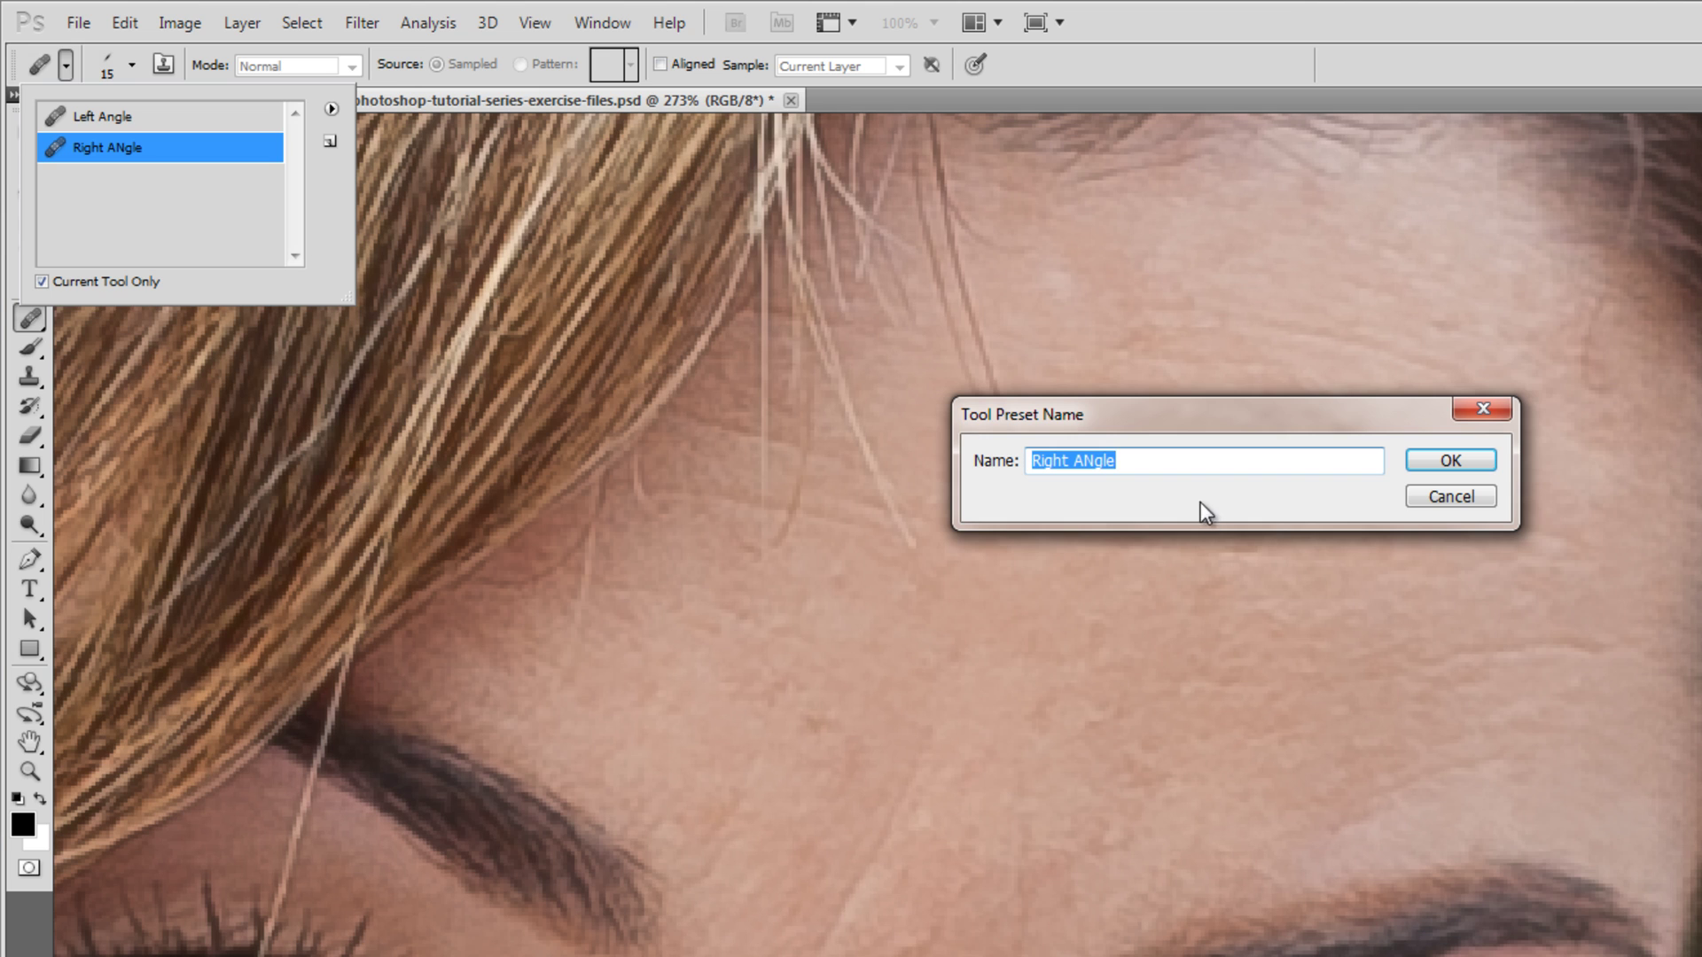
left_click_drag(1081, 461, 1089, 461)
type("n")
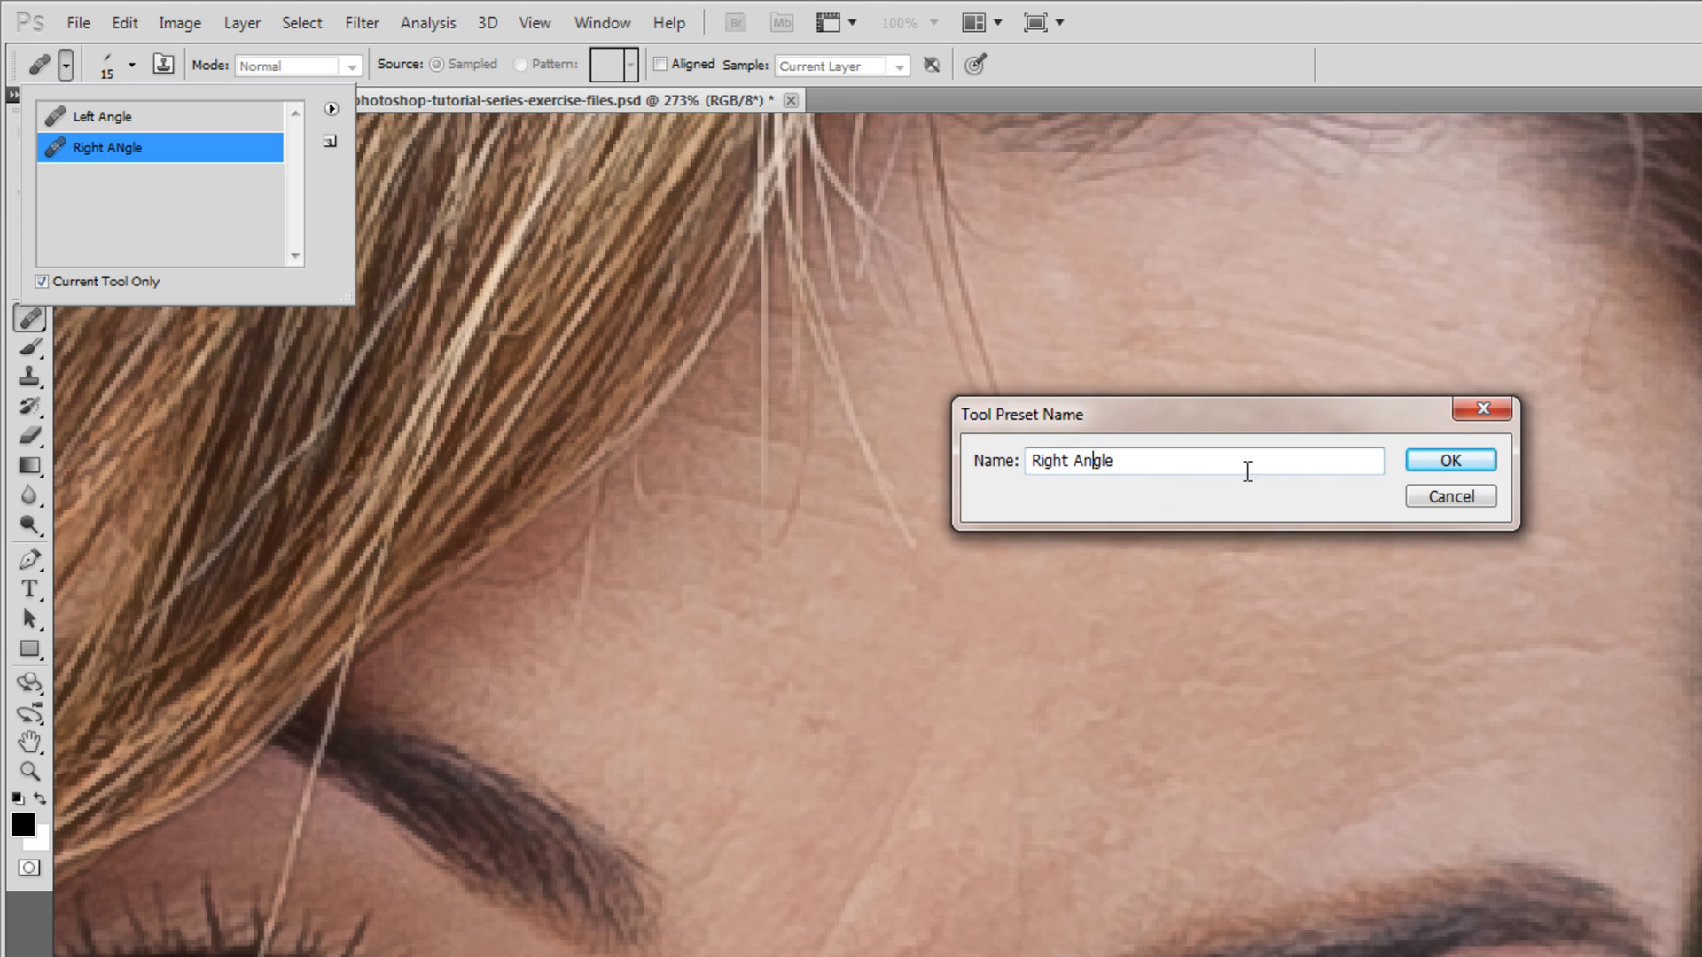
left_click(1427, 460)
- Set the brush angle to 0° and start a new preset named 'Flat Angle'
left_click(132, 64)
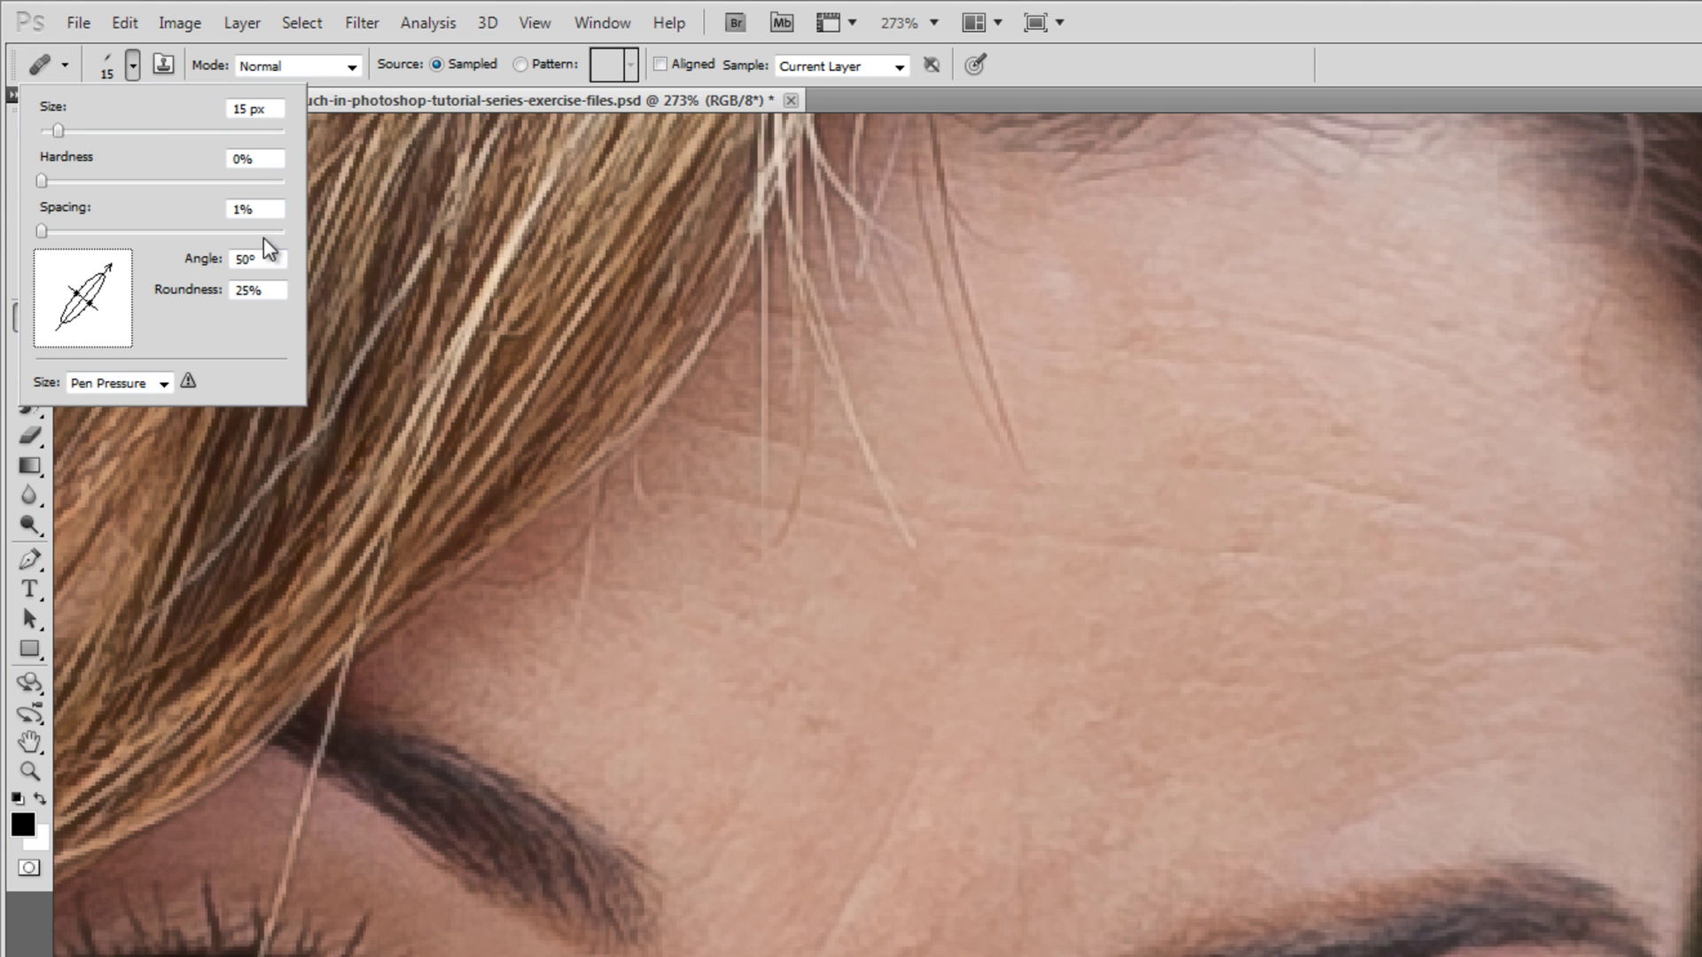
left_click(267, 260)
type("0")
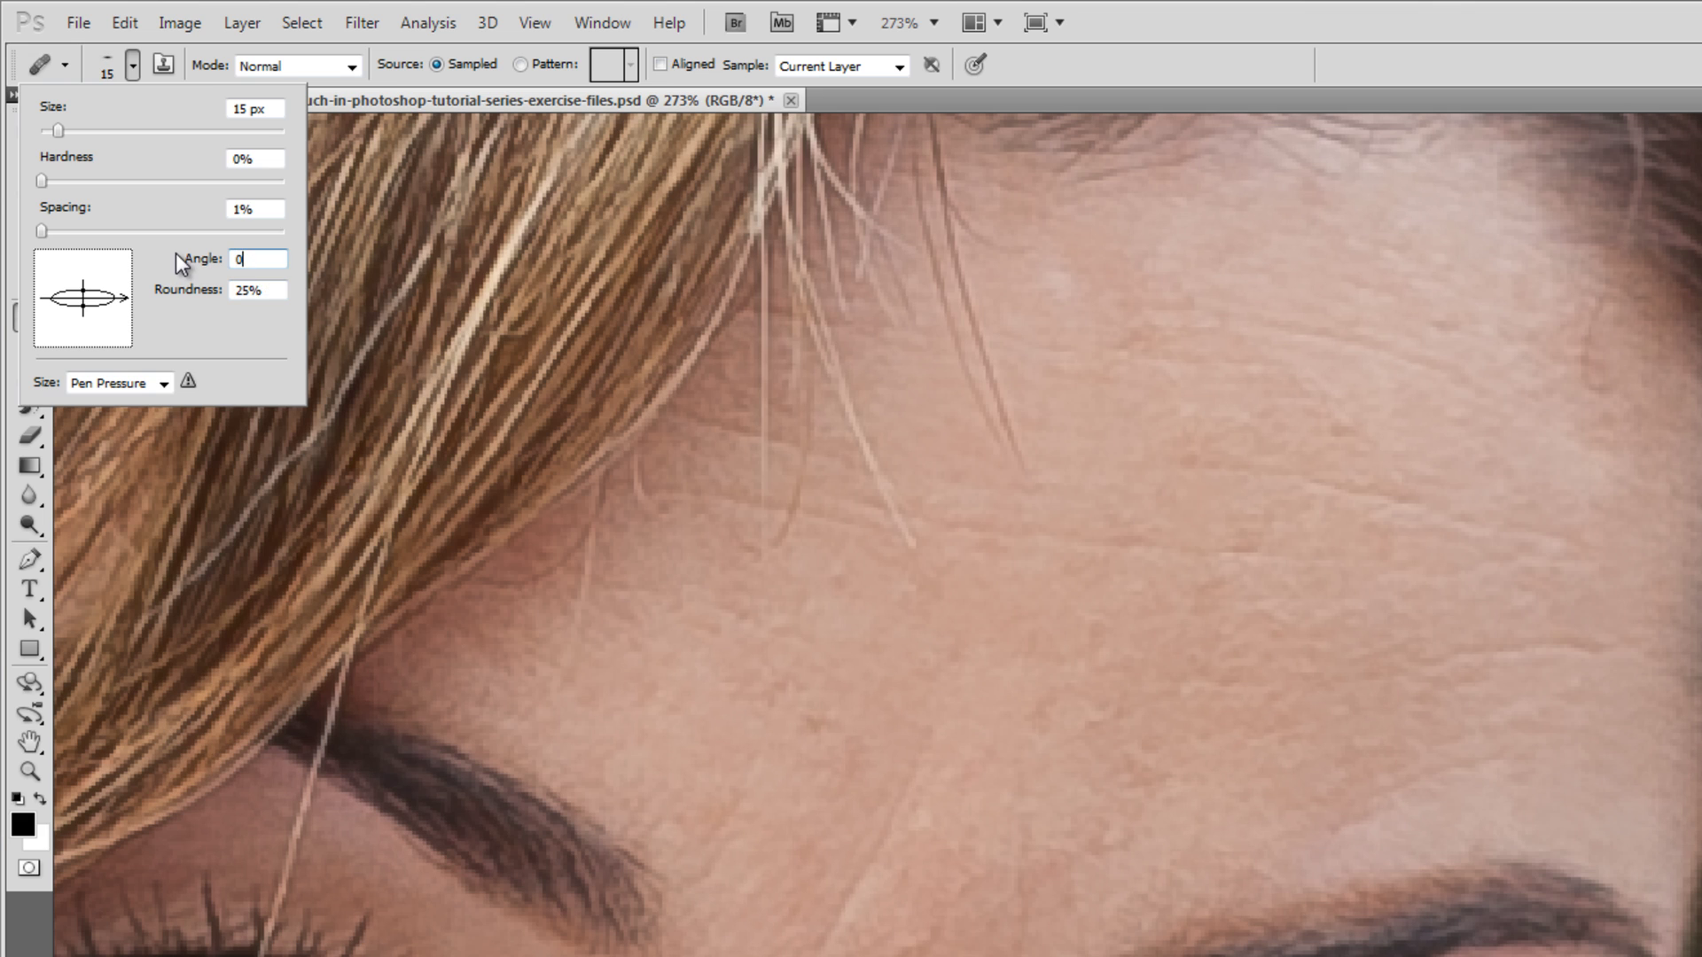
key("Tab")
left_click(66, 63)
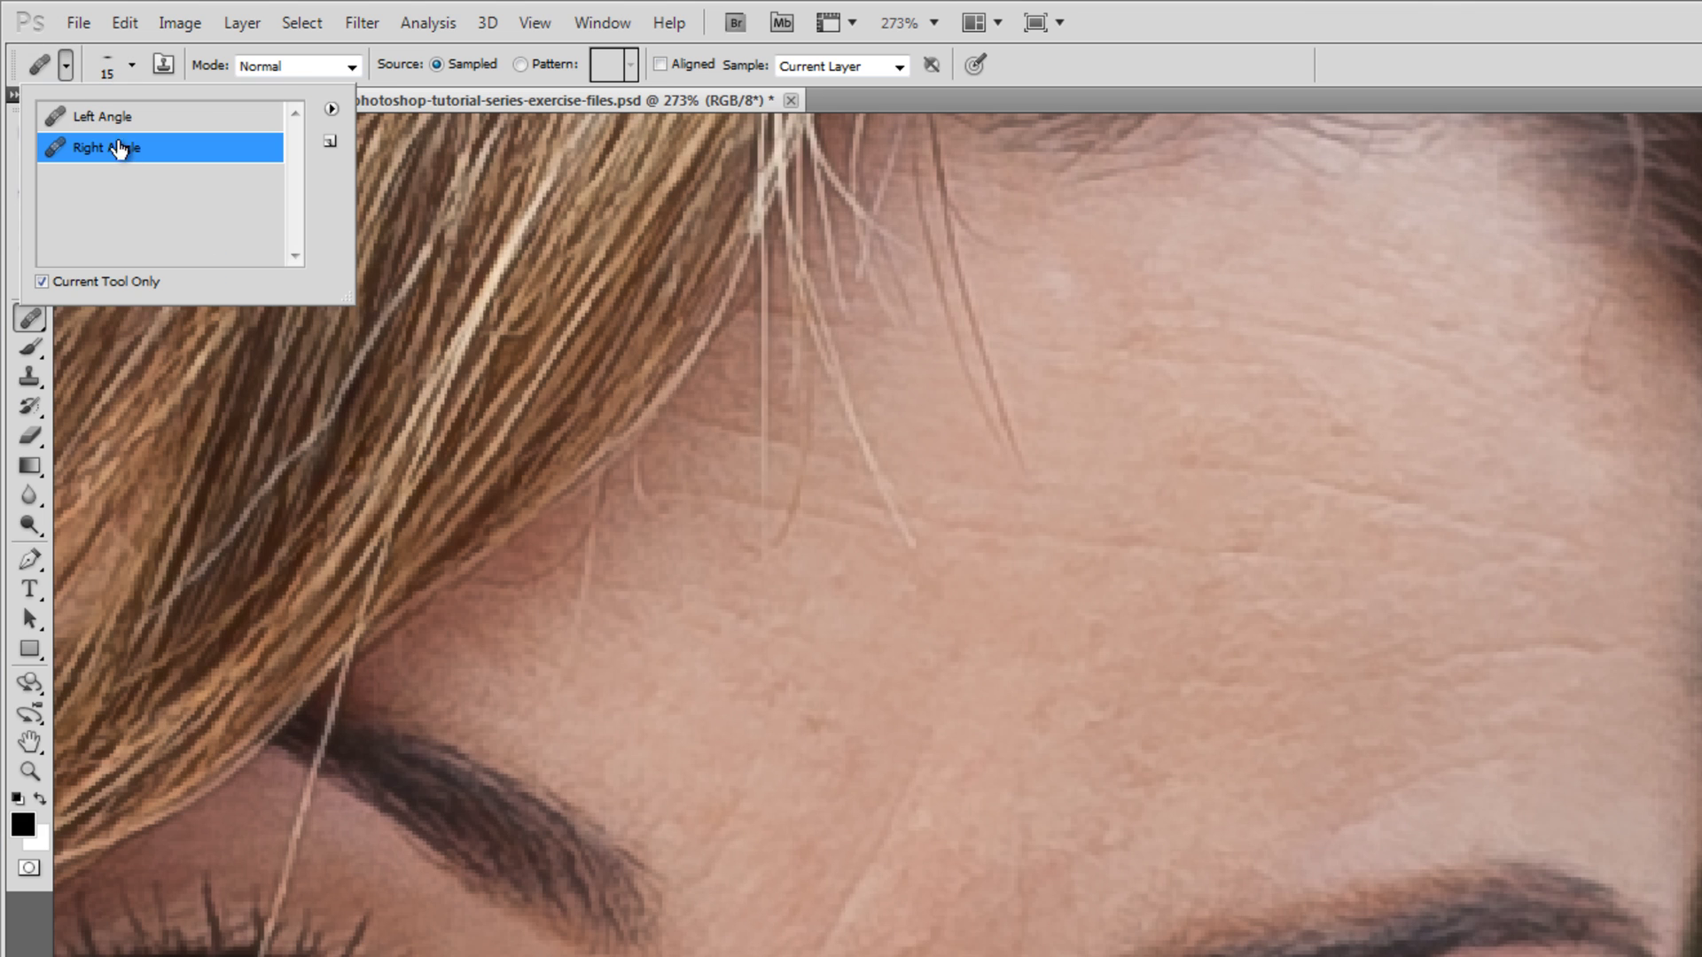
left_click(329, 142)
type("Flat ANgle")
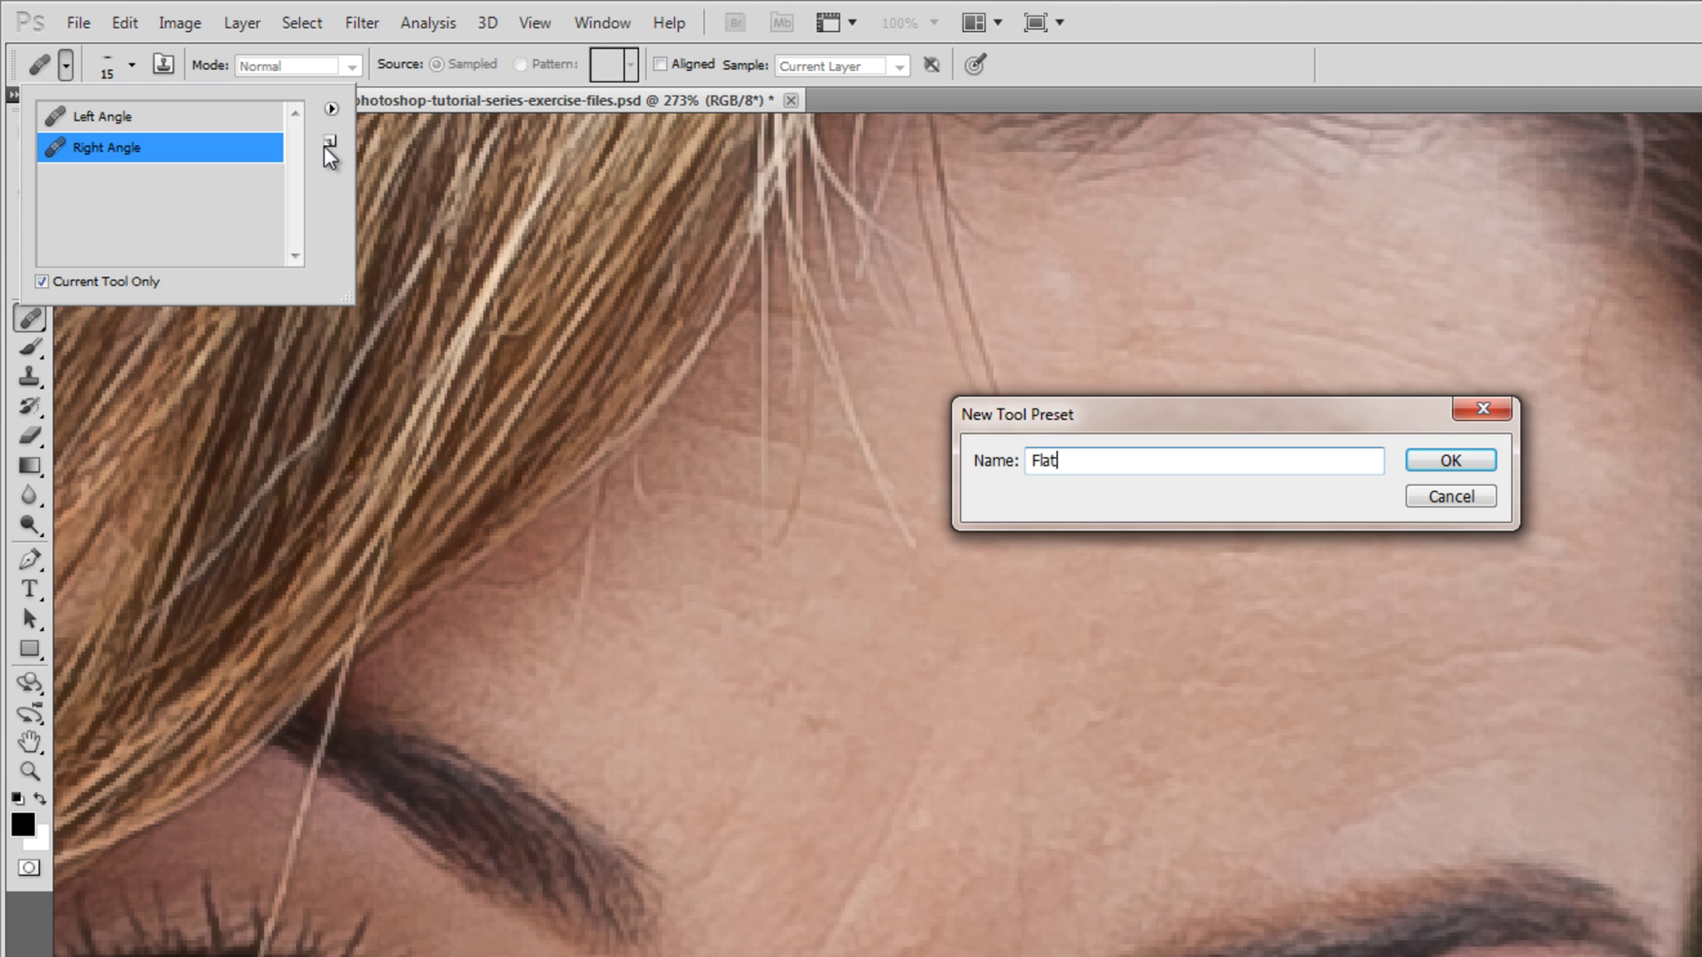
key("BackSpace")
key("BackSpace")
key("BackSpace")
key("BackSpace")
- Finish saving the 'Flat Angle' preset and review the three angle presets
type("ngle")
key("Return")
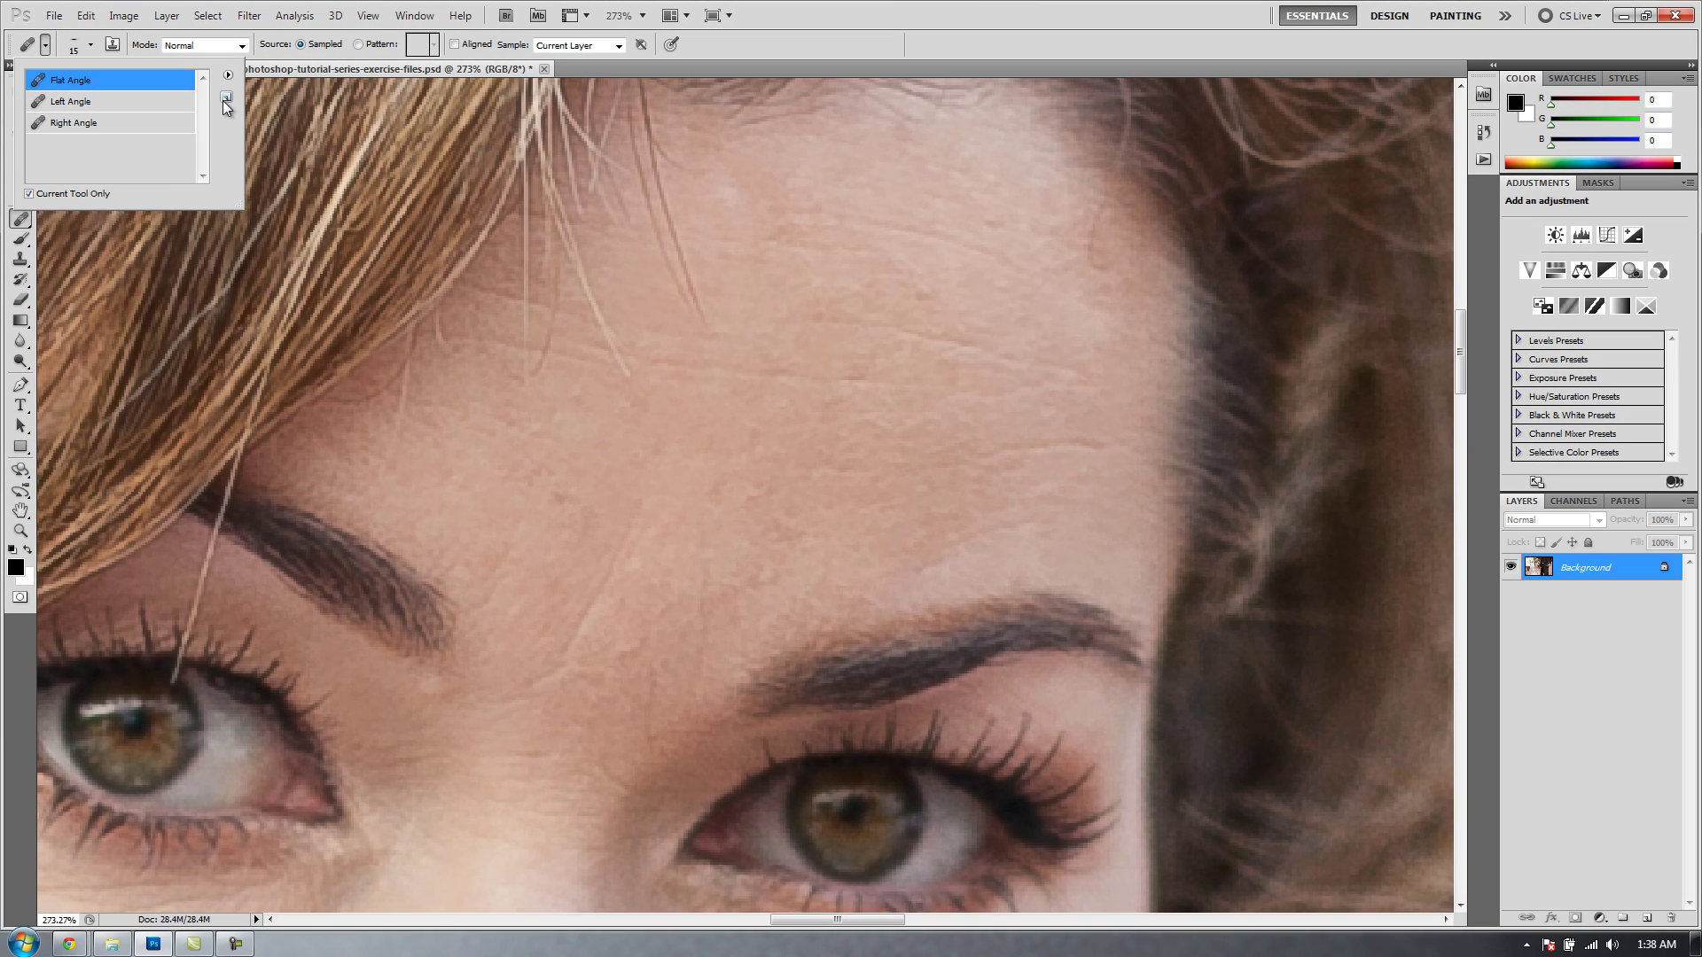
left_click(716, 46)
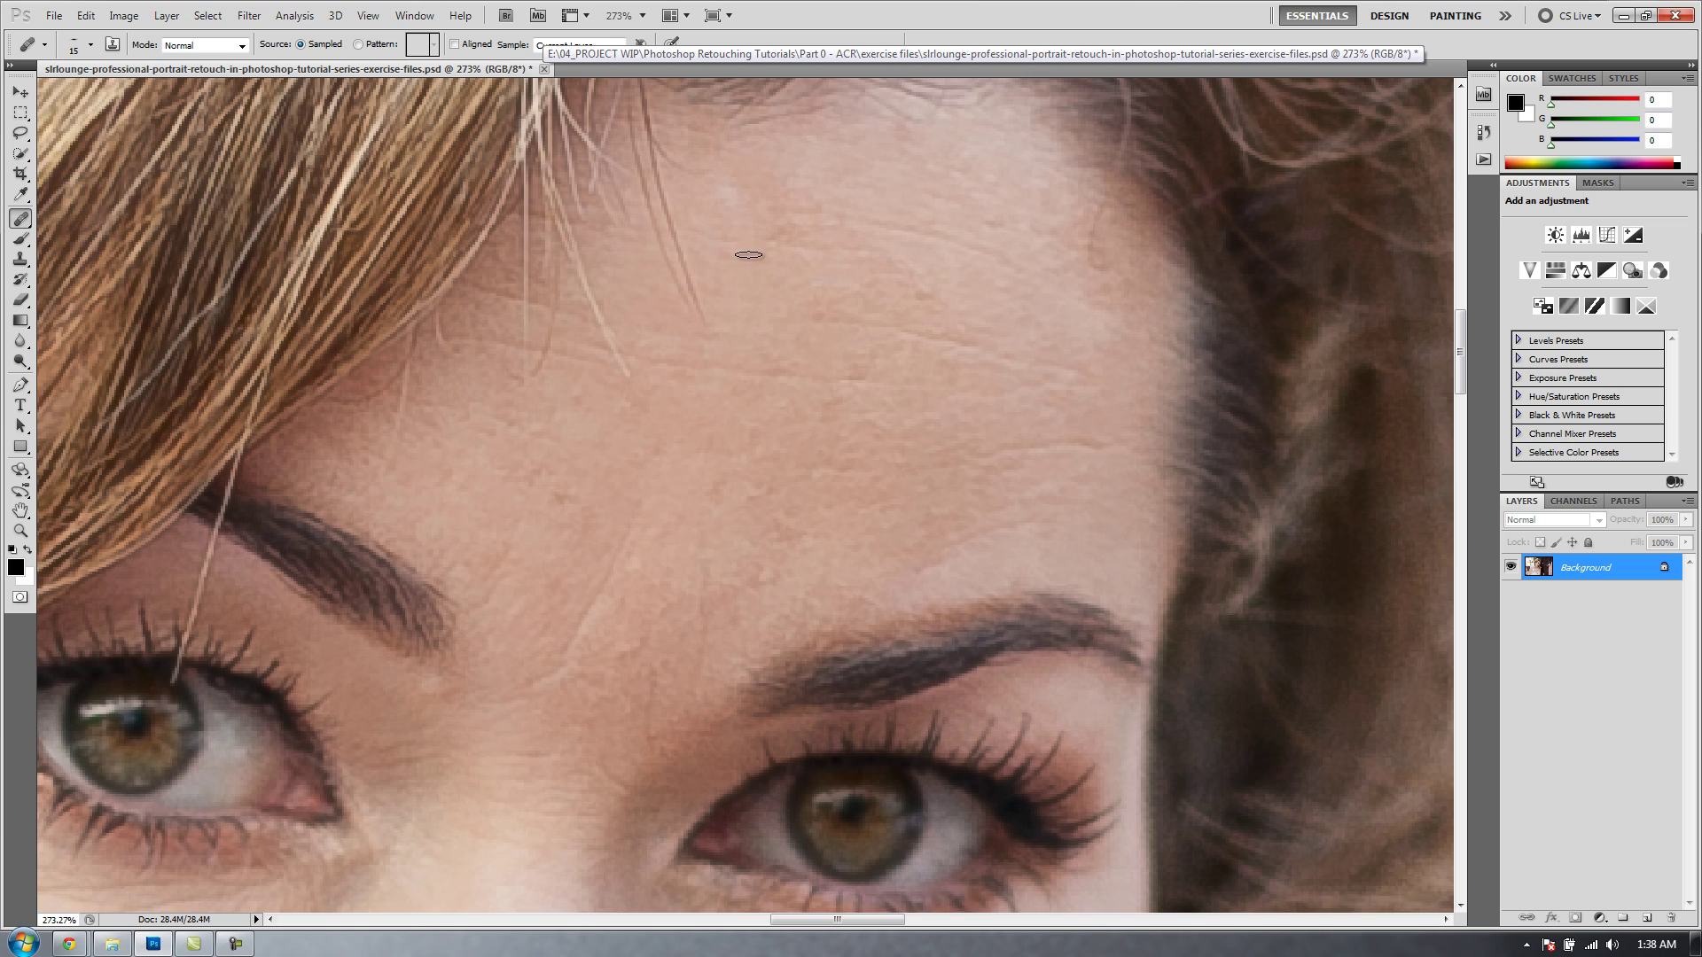
left_click(44, 45)
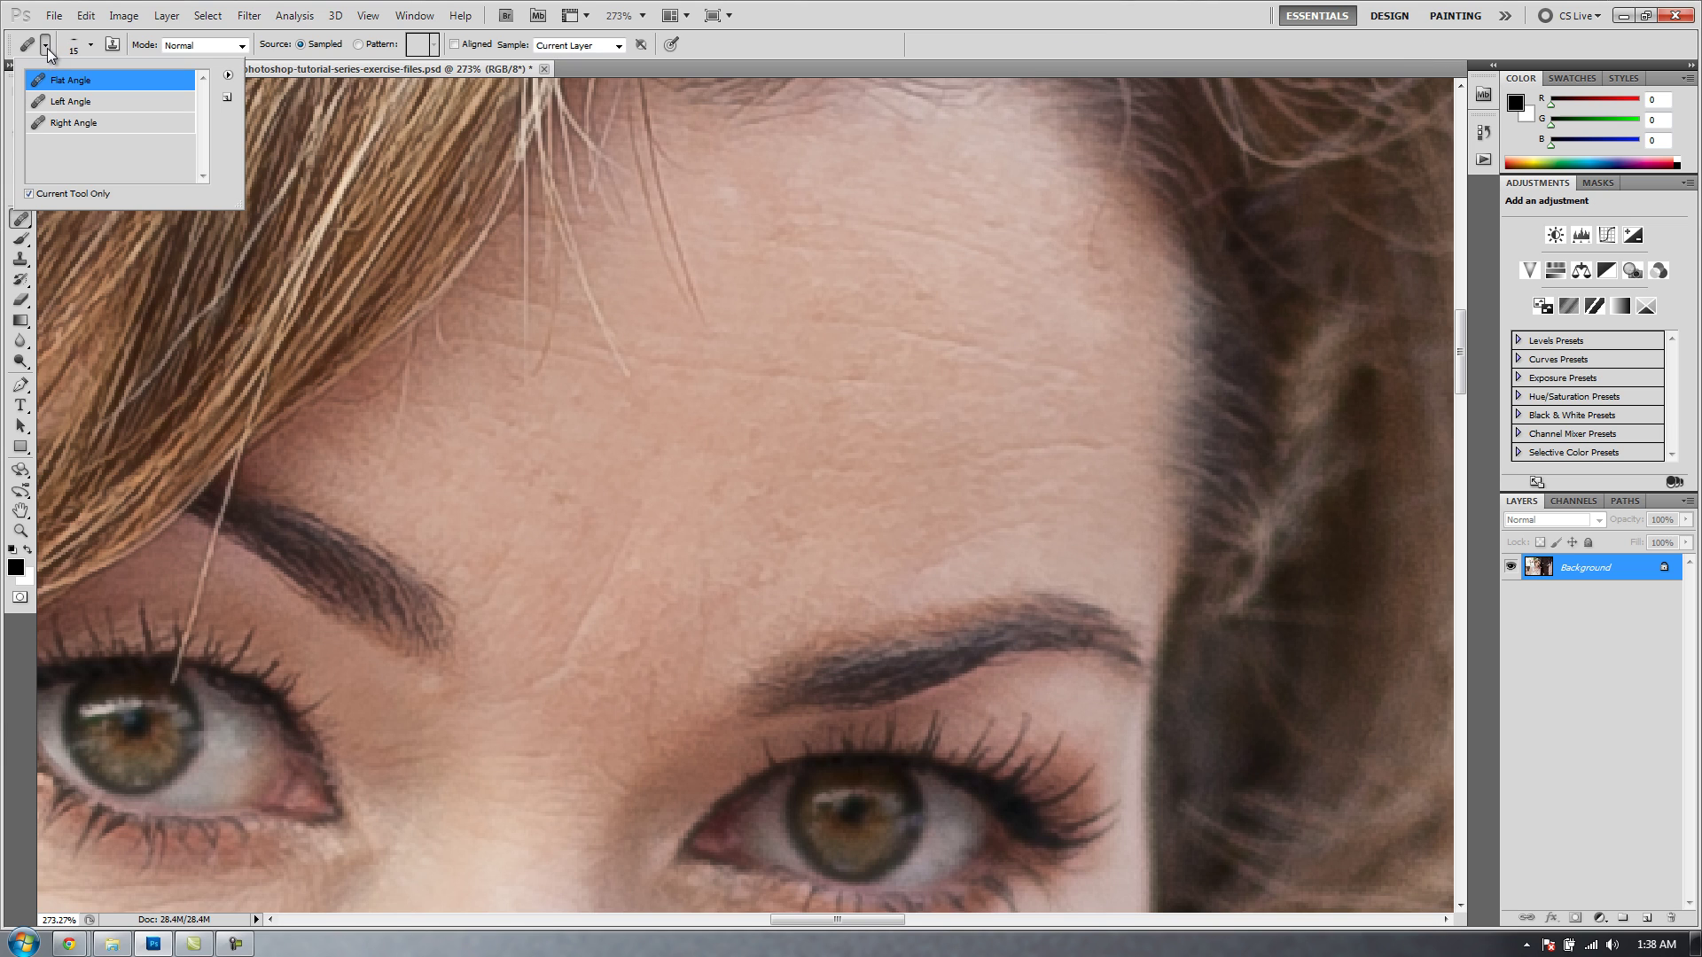
- Reselect the Healing Brush Tool and paint a healing stroke over a forehead wrinkle
left_click(19, 221)
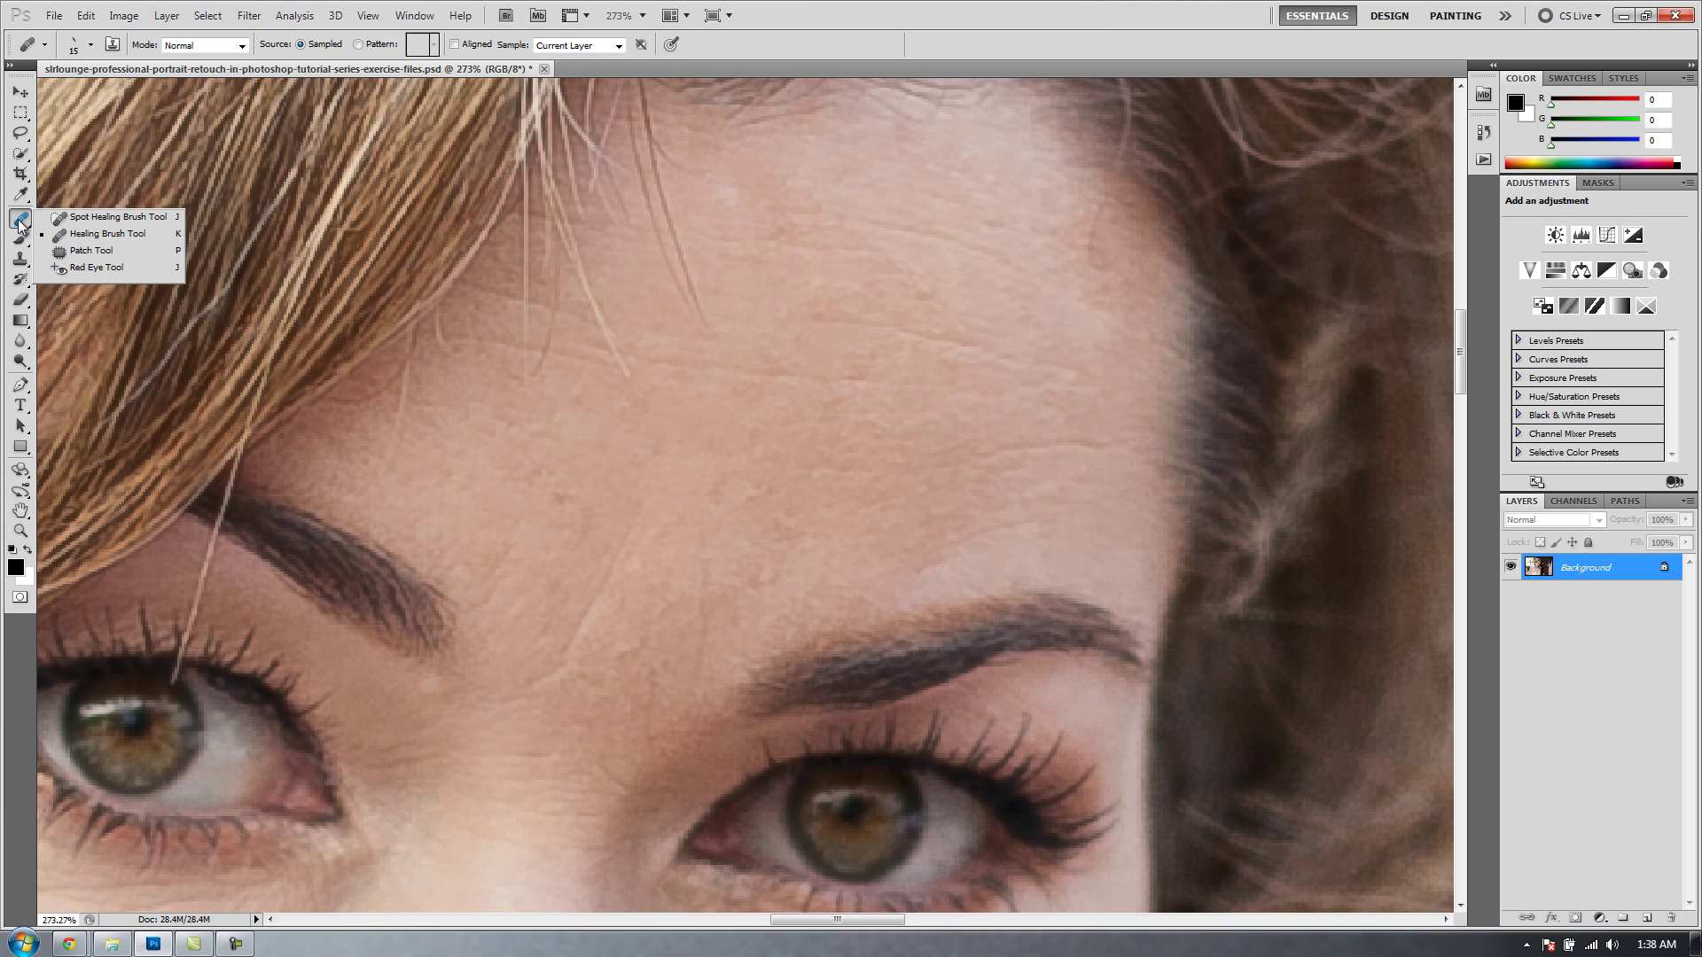
left_click(71, 235)
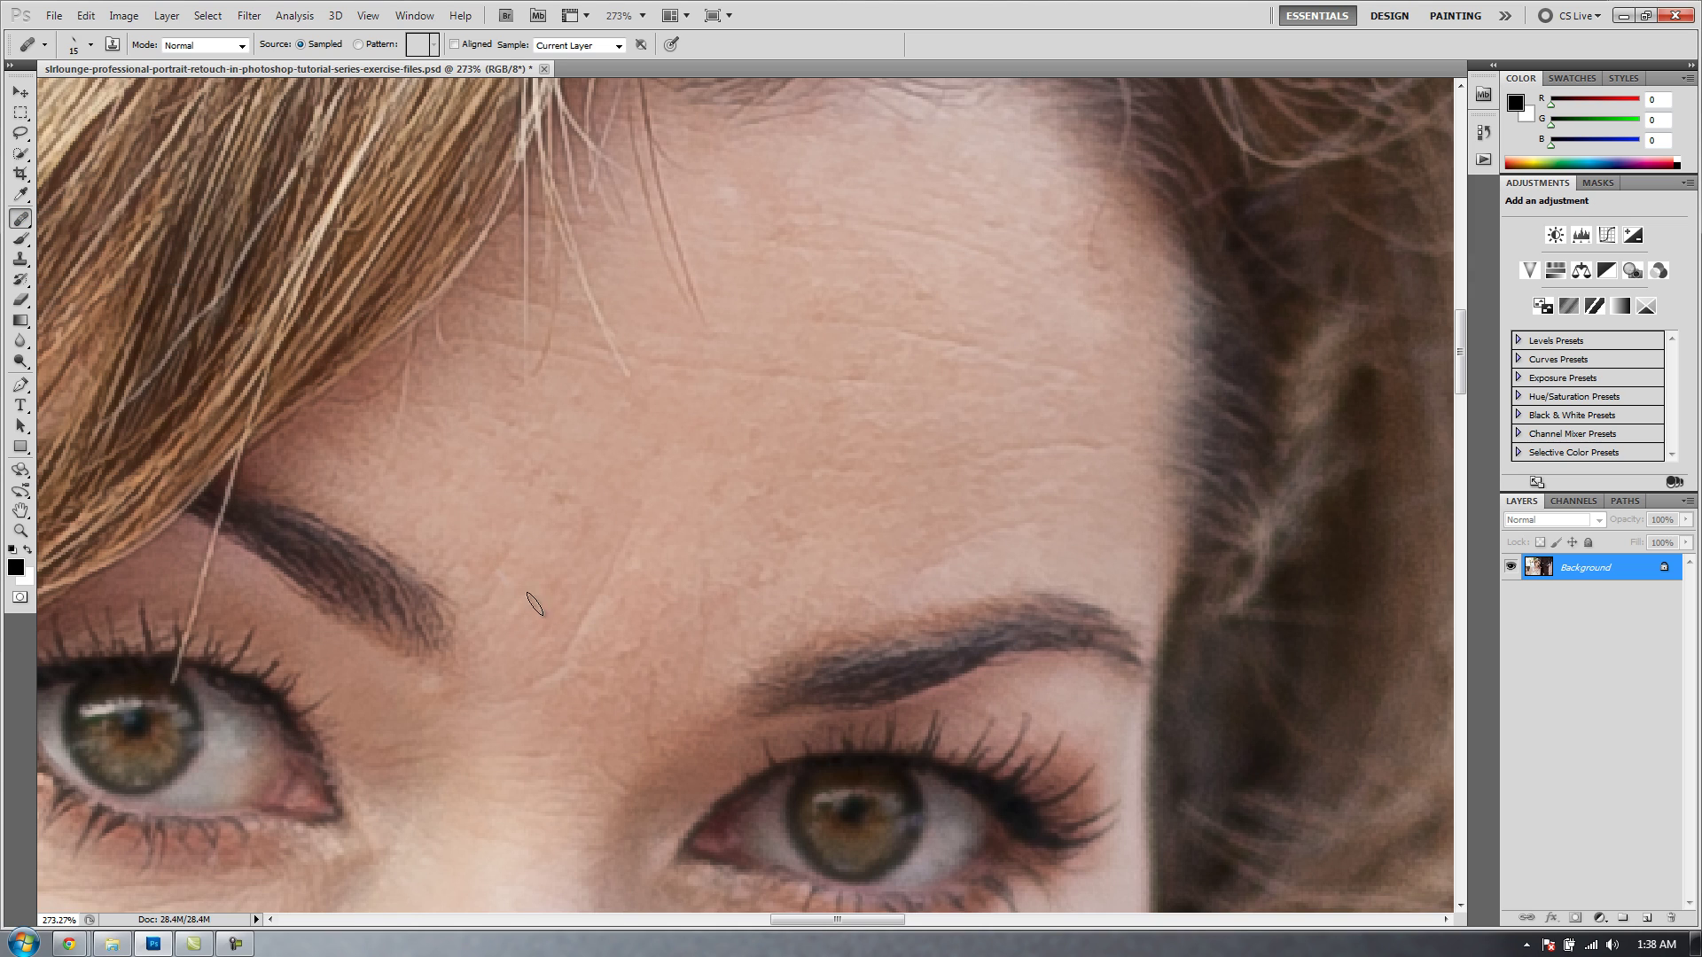
scroll(430, 470, "down", 3)
left_click_drag(449, 452, 571, 746)
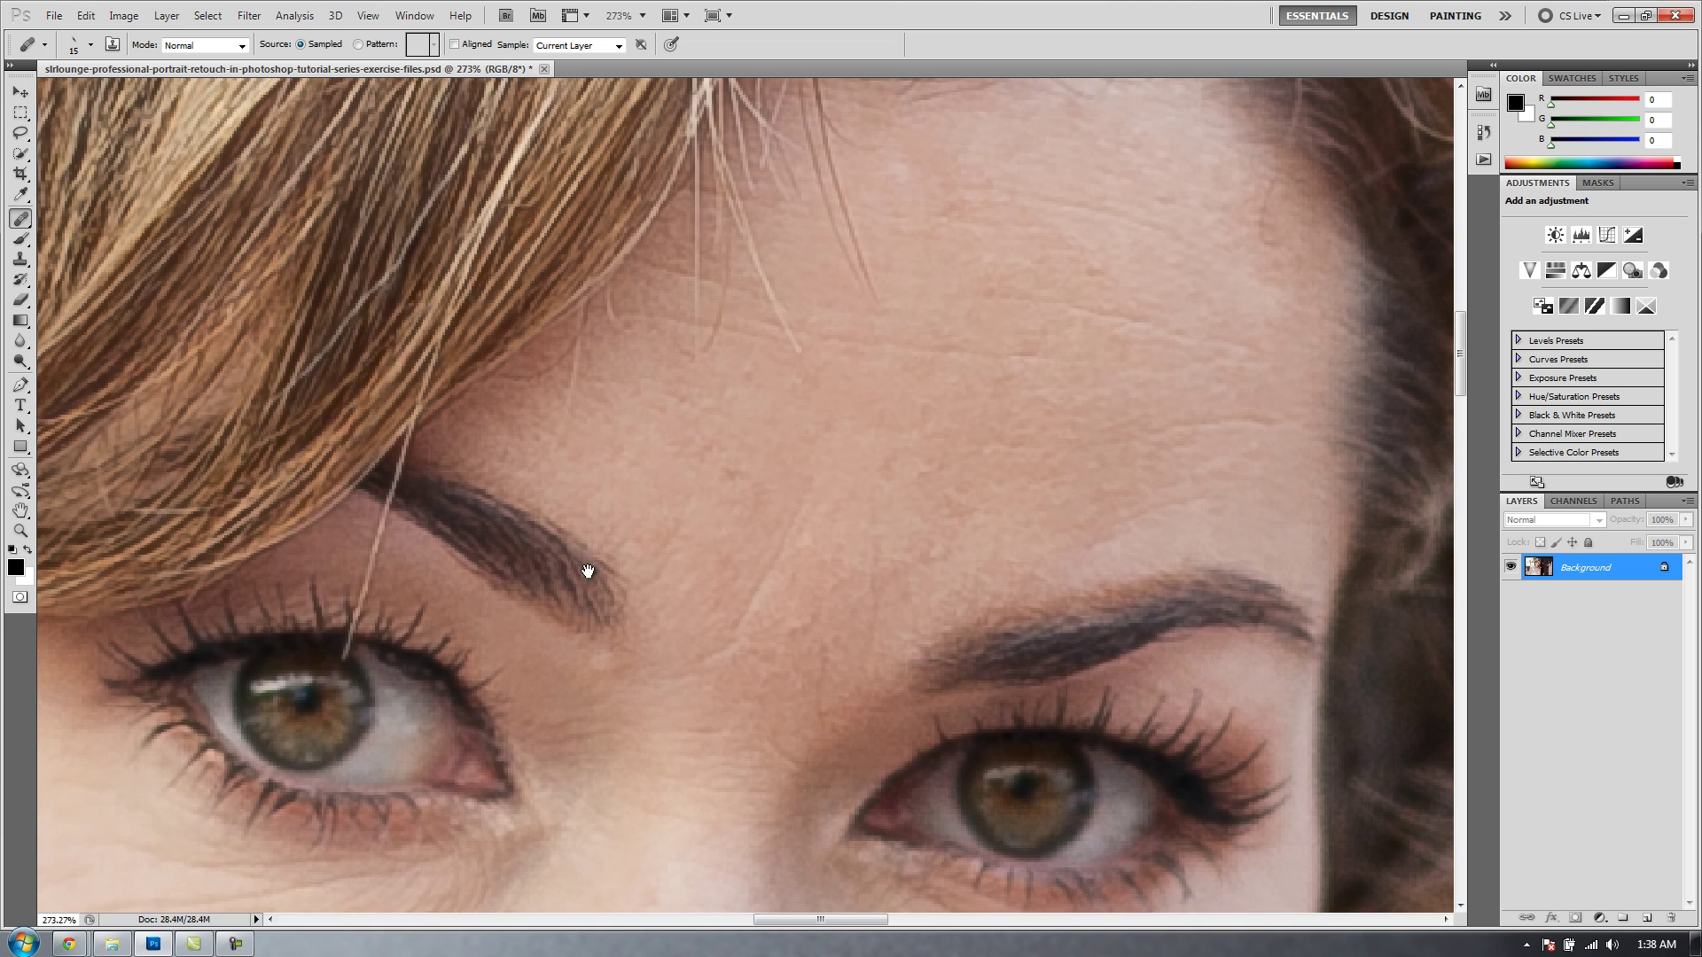
left_click_drag(569, 449, 631, 516)
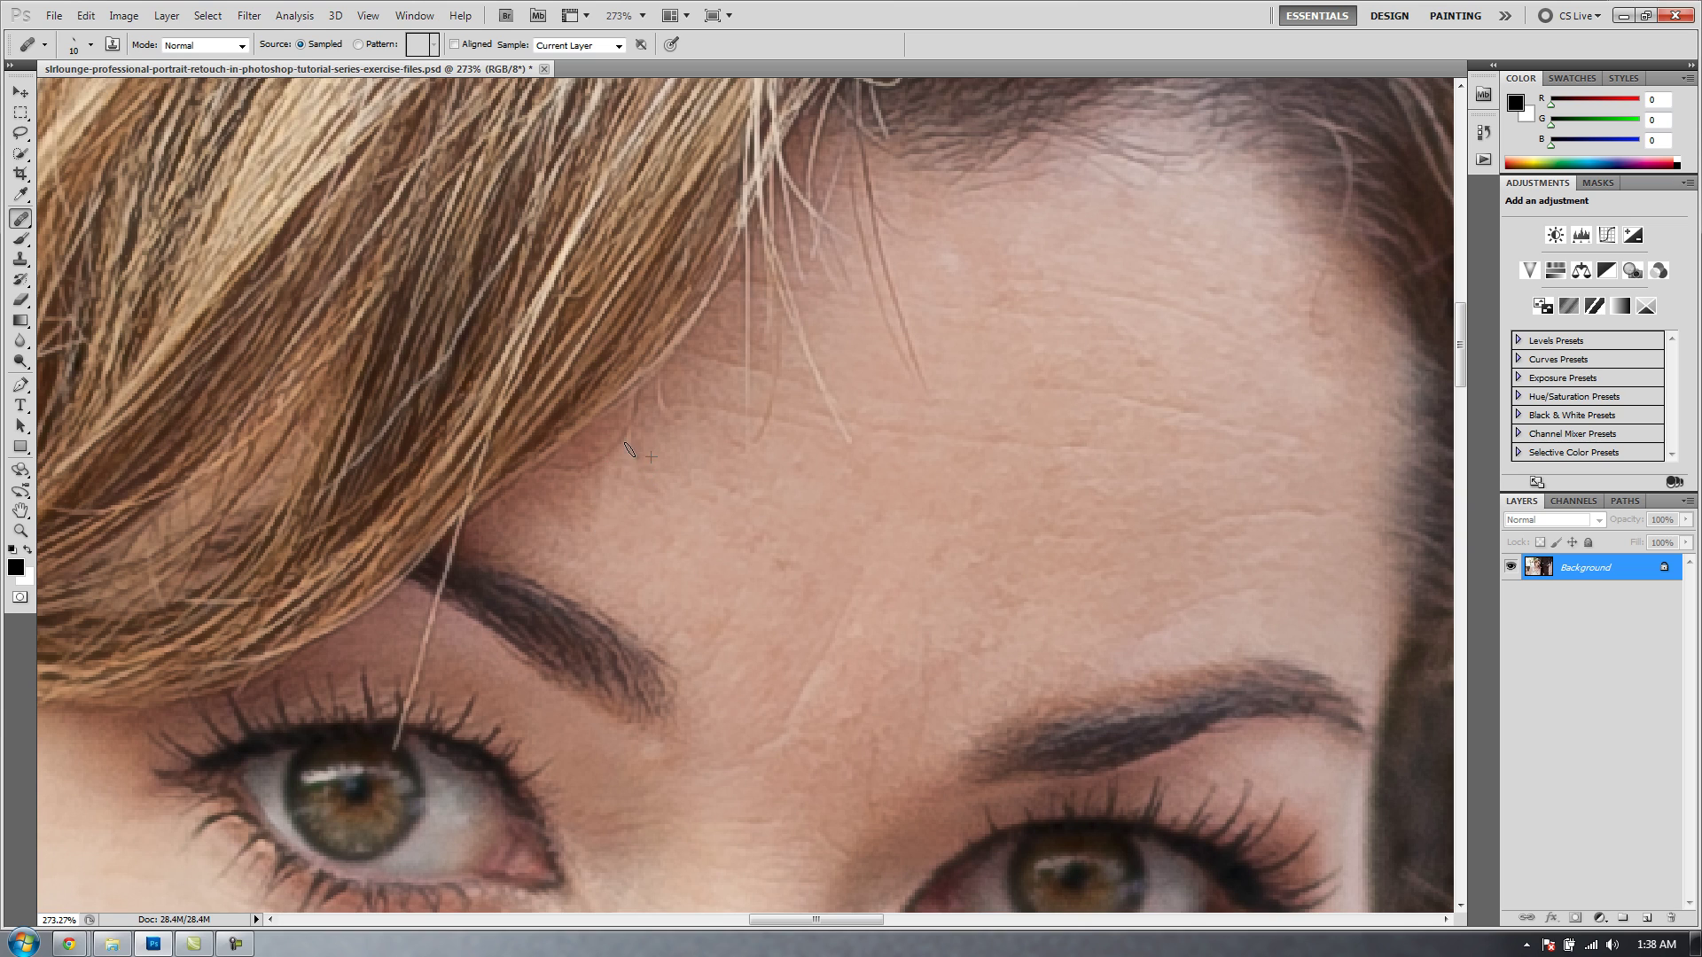
left_click_drag(628, 450, 621, 490)
key("space")
left_click_drag(896, 461, 779, 444)
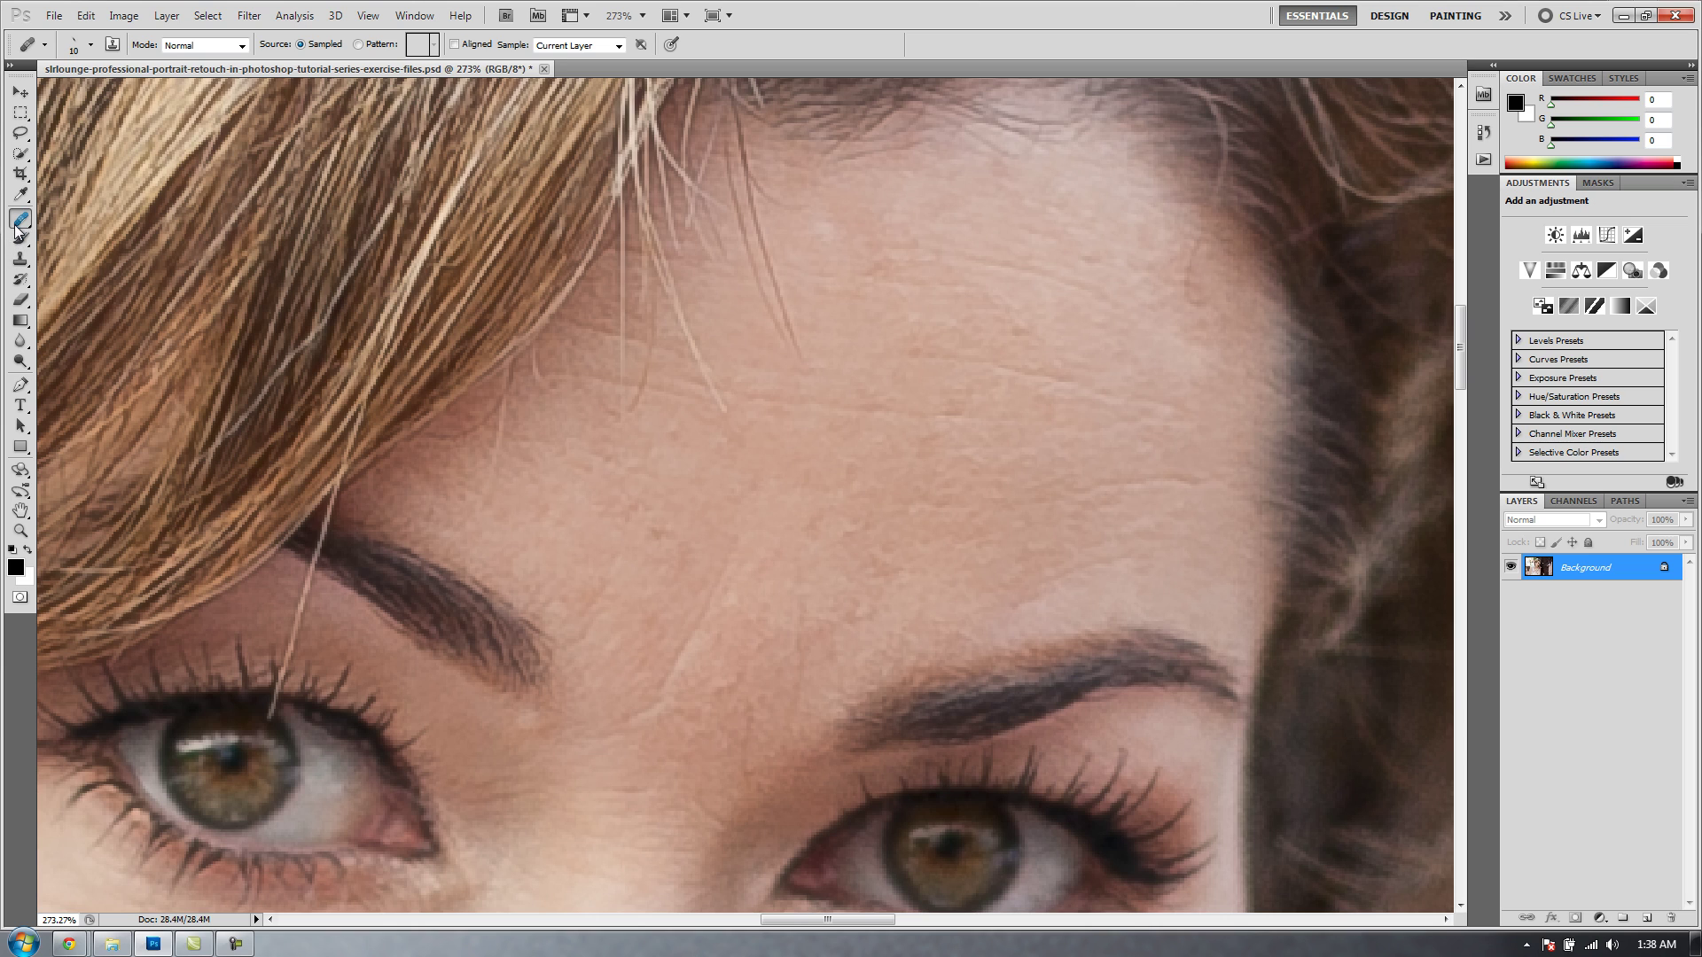